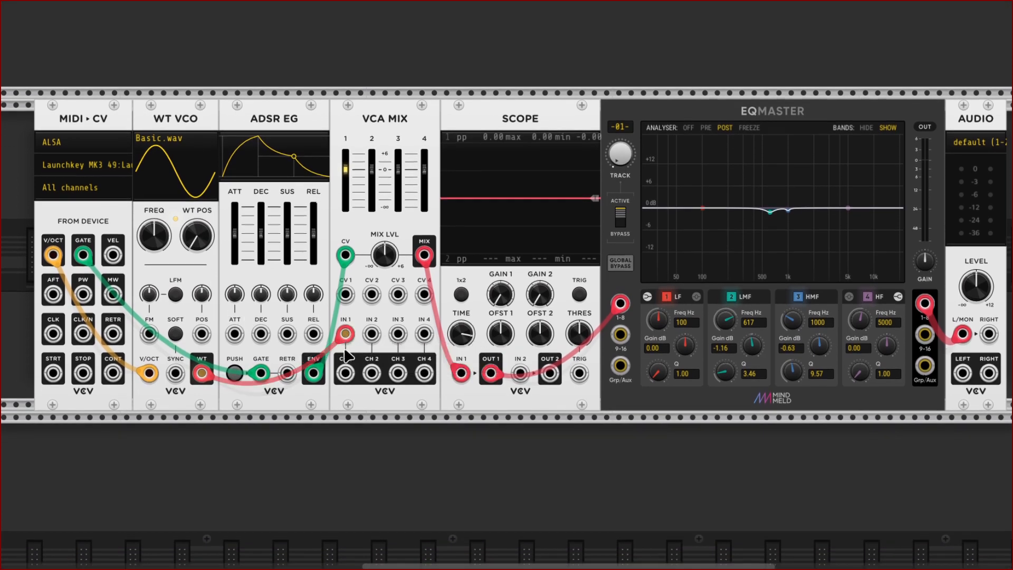
- Adjust the EQMaster's HMF gain to 0.34 dB and its LMF gain to 0.00 dB
mouse_move(341, 336)
key(F11)
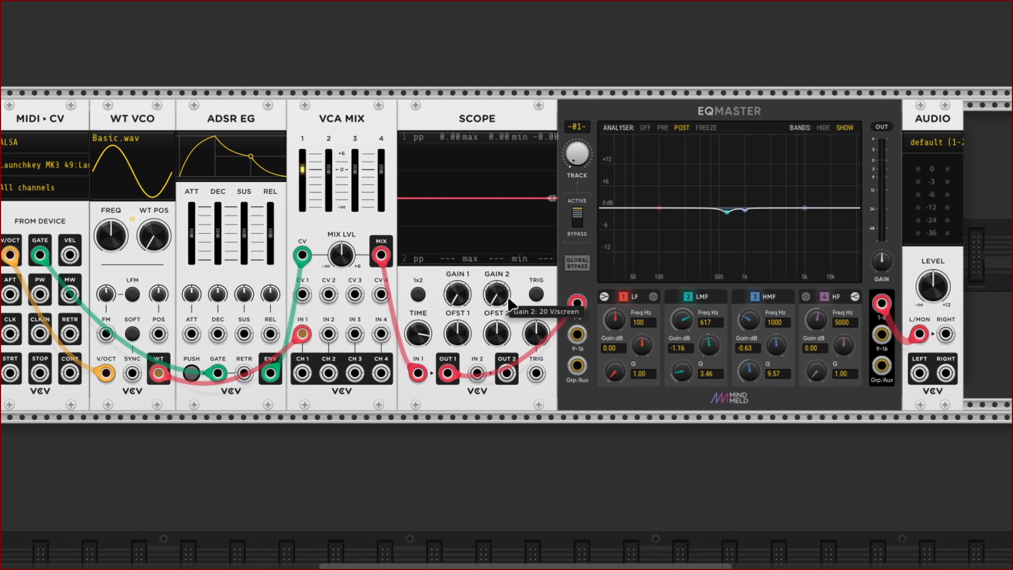
scroll(509, 306, right, 3)
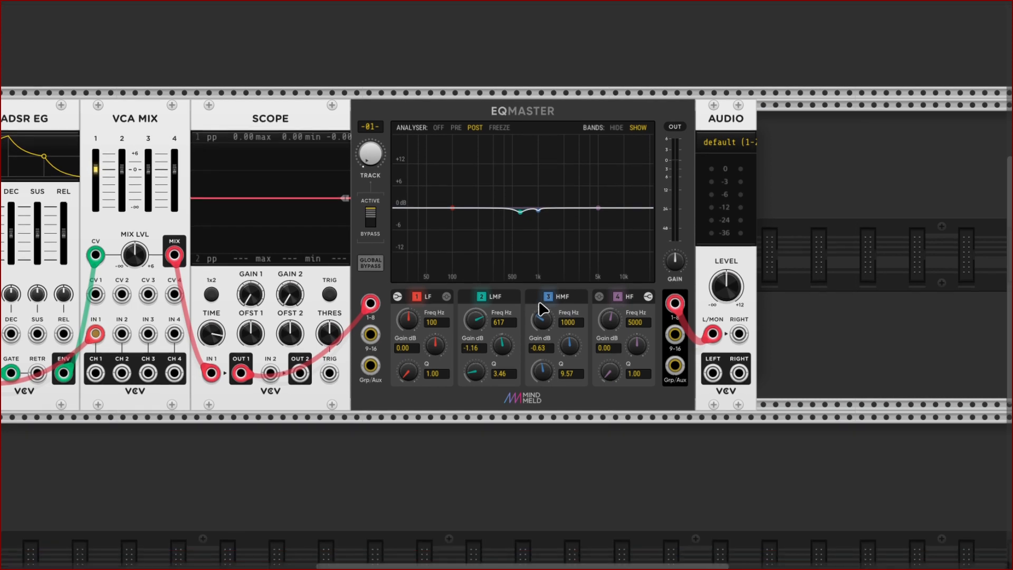
drag(573, 349, 573, 342)
drag(620, 364, 614, 372)
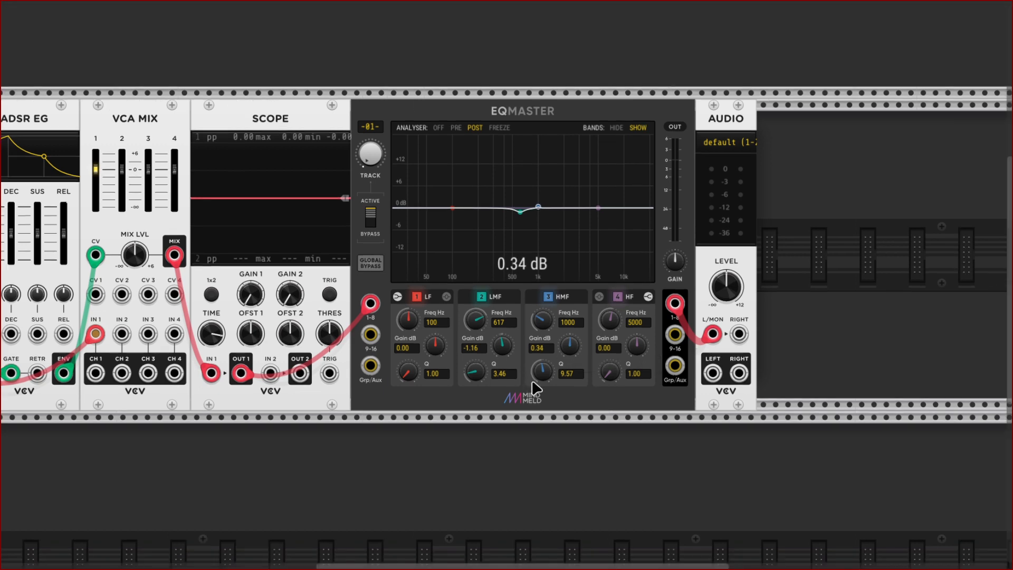
drag(503, 345, 502, 343)
drag(553, 364, 572, 235)
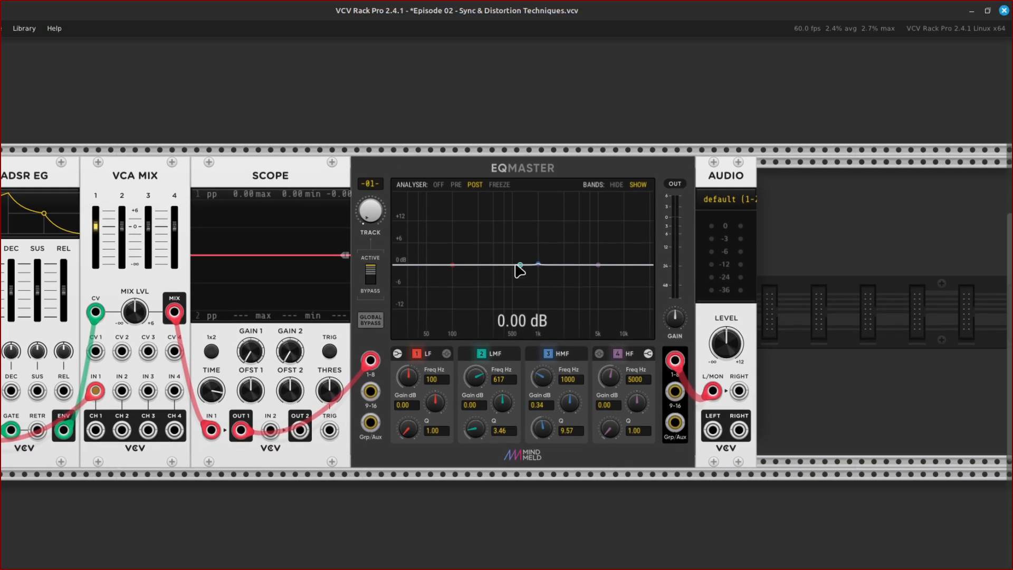
- Initialize the EQMaster module to restore its default band settings
right_click(516, 176)
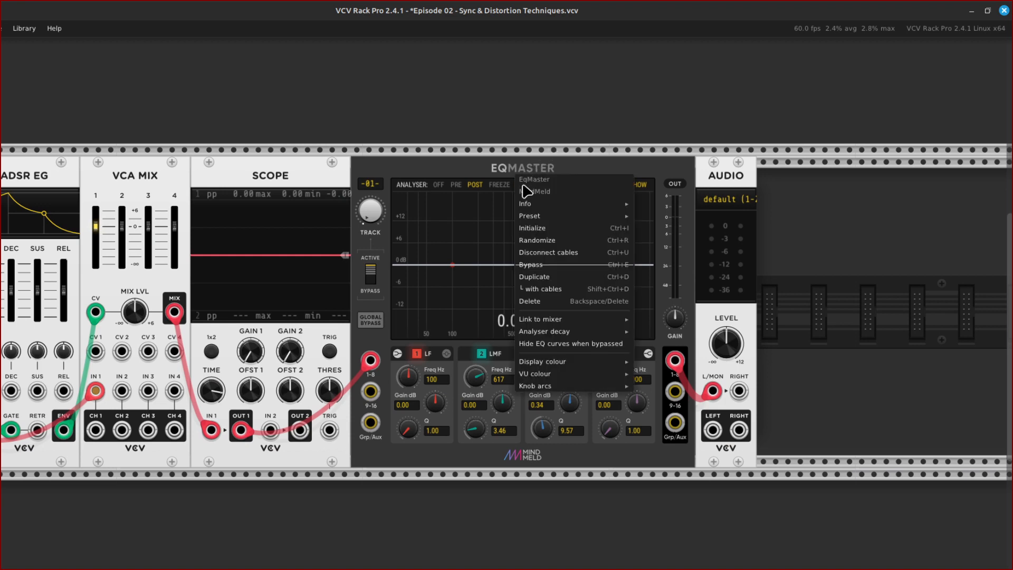
mouse_move(539, 216)
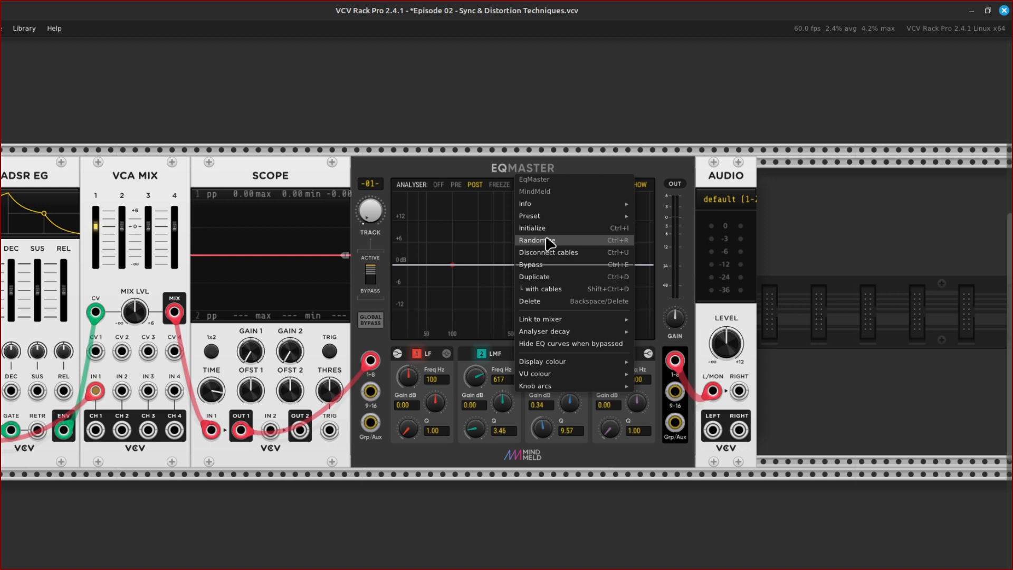
click(545, 229)
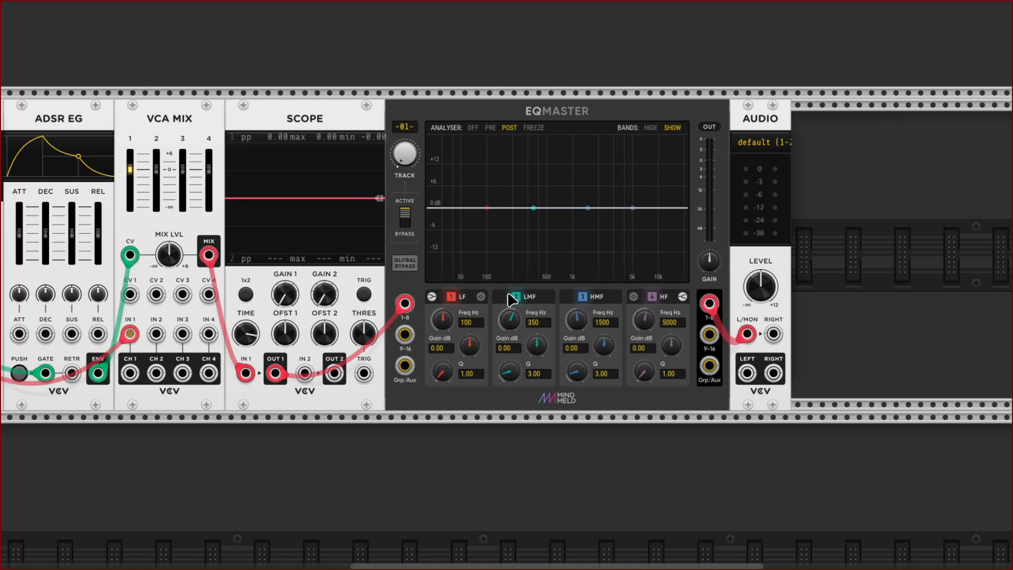
- Move the MIDI-CV and WT VCO modules away from the ADSR EG and add a second WT VCO in the gap
scroll(511, 299, left, 5)
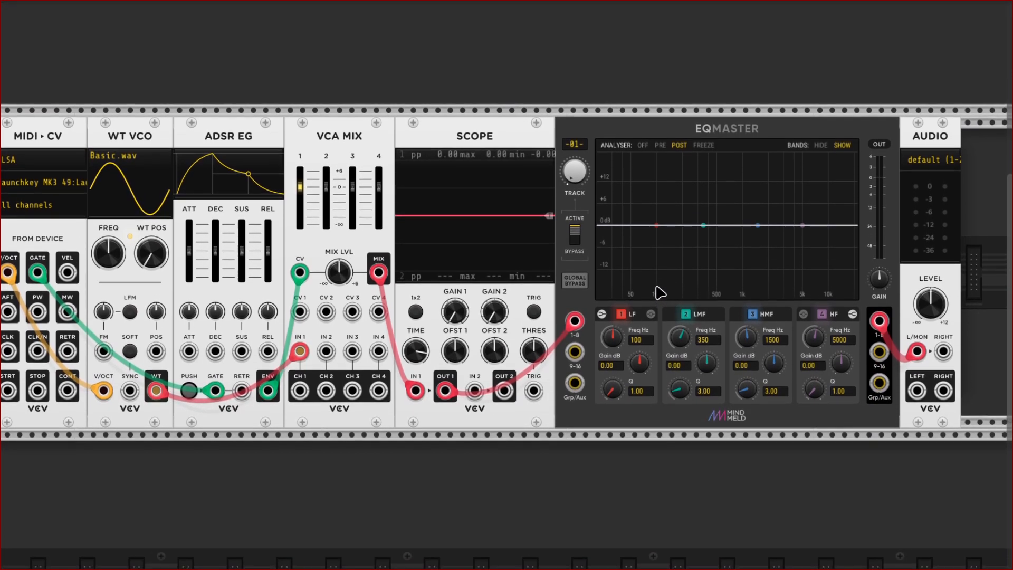
scroll(659, 294, left, 10)
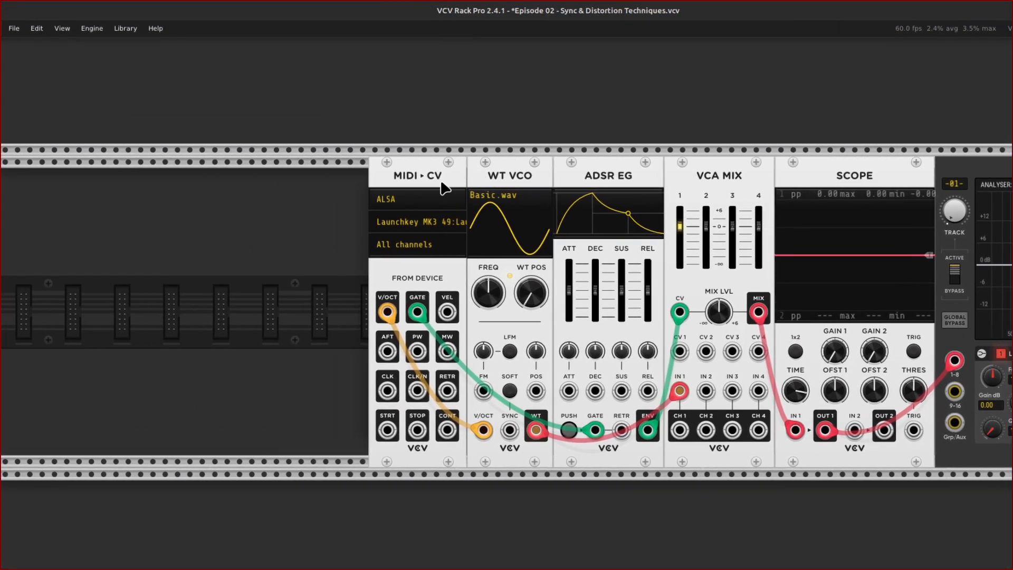
drag(443, 187, 331, 188)
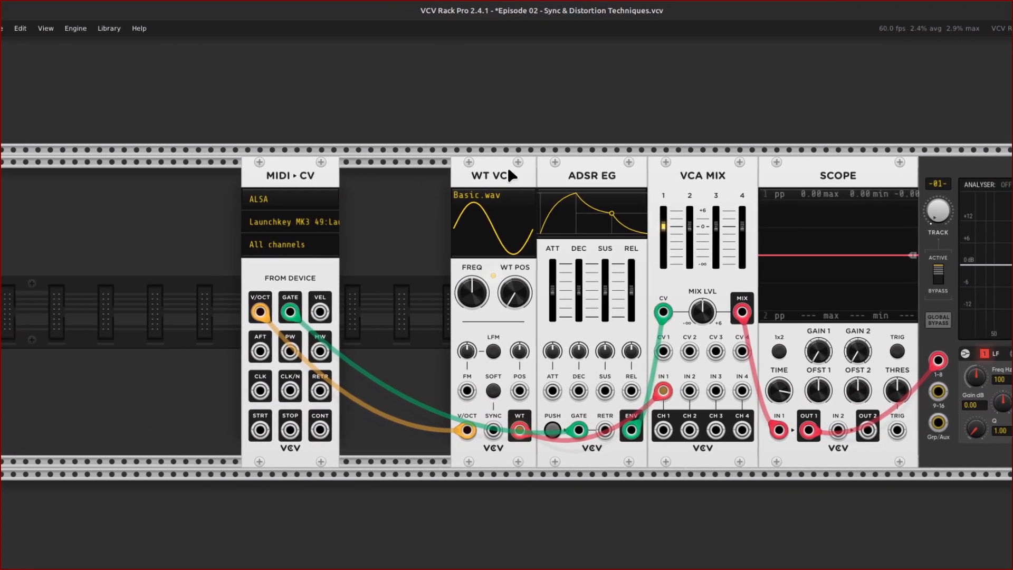
drag(508, 170, 402, 175)
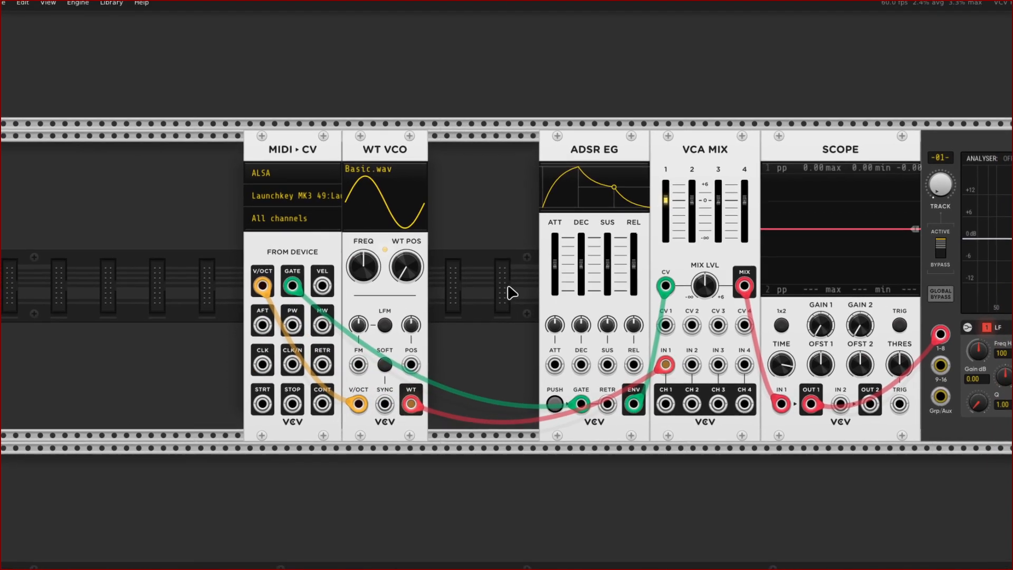
right_click(469, 279)
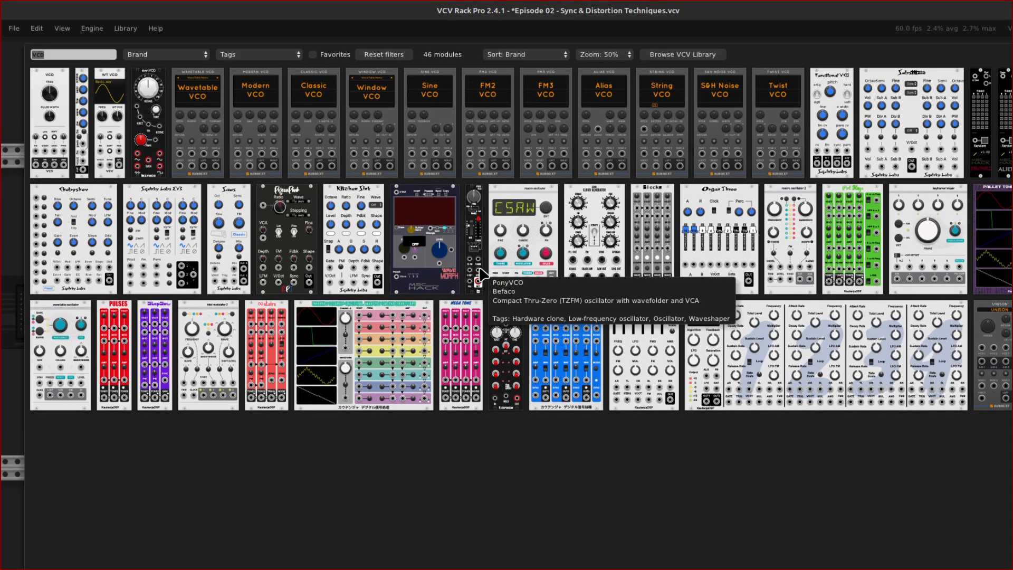
click(120, 137)
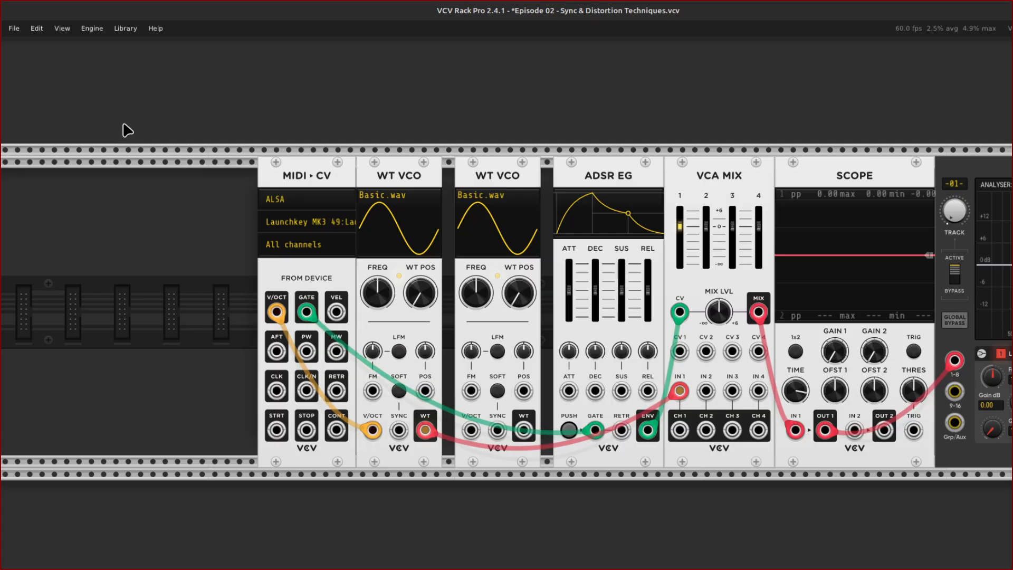
- Close the gaps between MIDI-CV, both WT VCOs and the ADSR EG so the modules sit side by side
ctrl+click(320, 174)
ctrl+click(393, 174)
ctrl+click(507, 166)
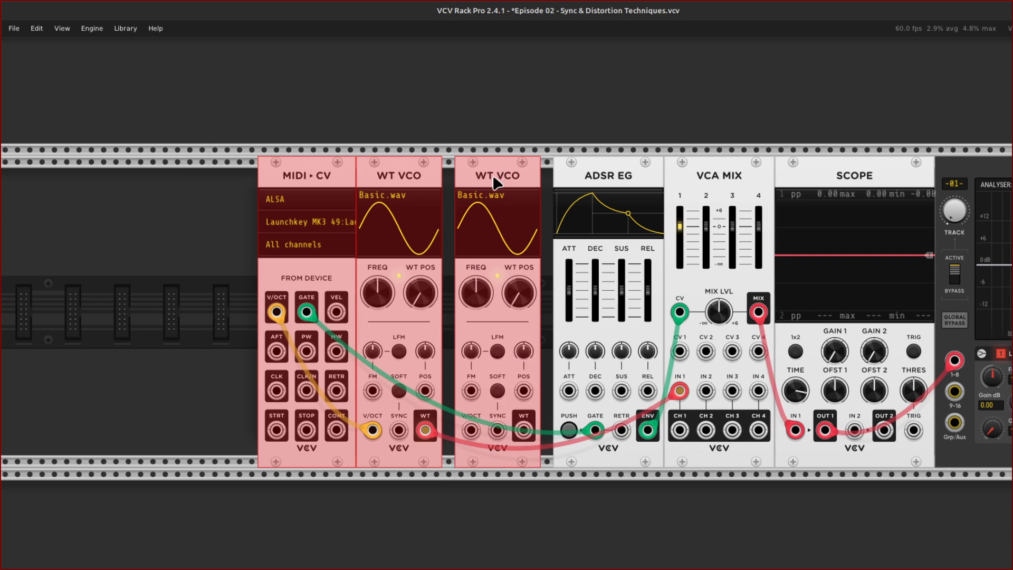
click(508, 99)
drag(396, 155, 330, 166)
drag(405, 179, 417, 178)
drag(496, 136, 418, 174)
click(453, 117)
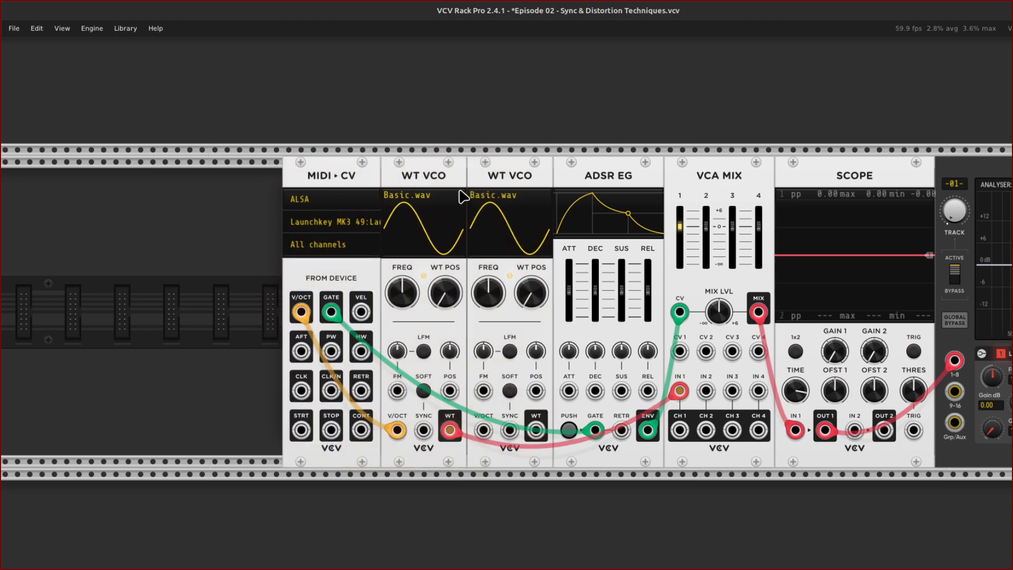
- Repatch the first WT VCO's WT output to the second's SYNC input and connect the second's WT output to VCA MIX IN 1 in red
scroll(463, 197, up, 3)
scroll(463, 197, down, 4)
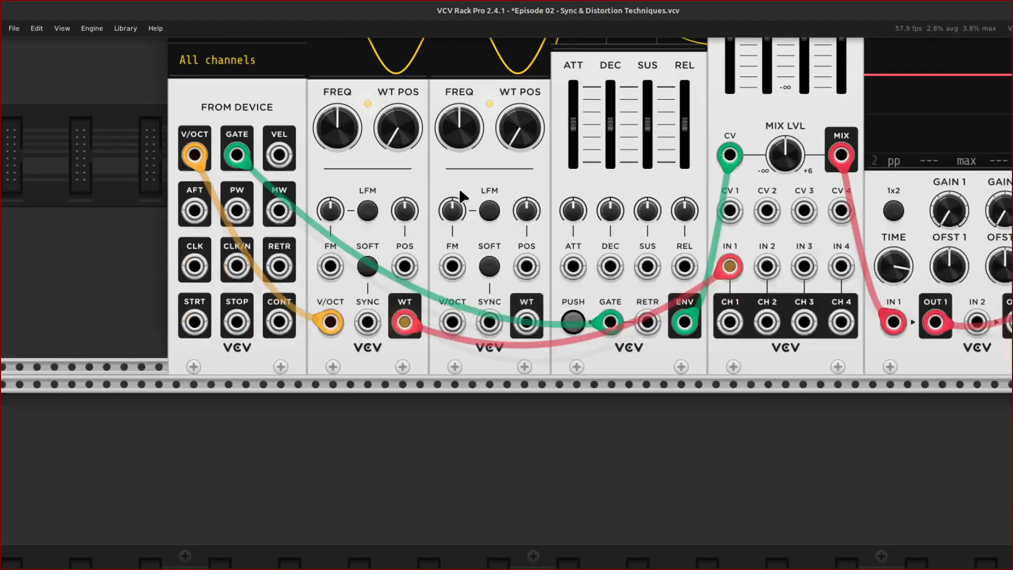
scroll(463, 197, up, 4)
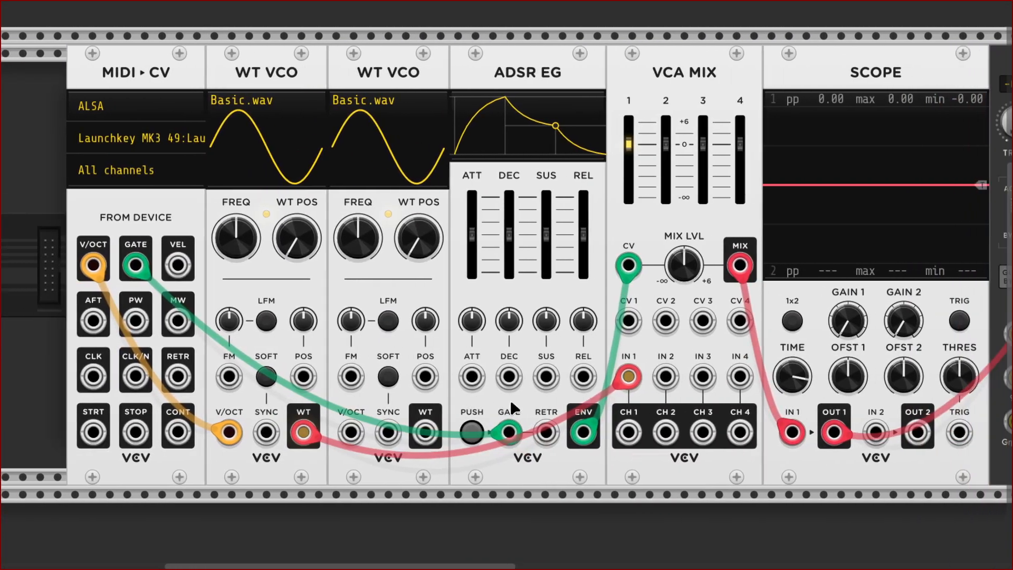
drag(628, 376, 411, 486)
drag(509, 490, 485, 431)
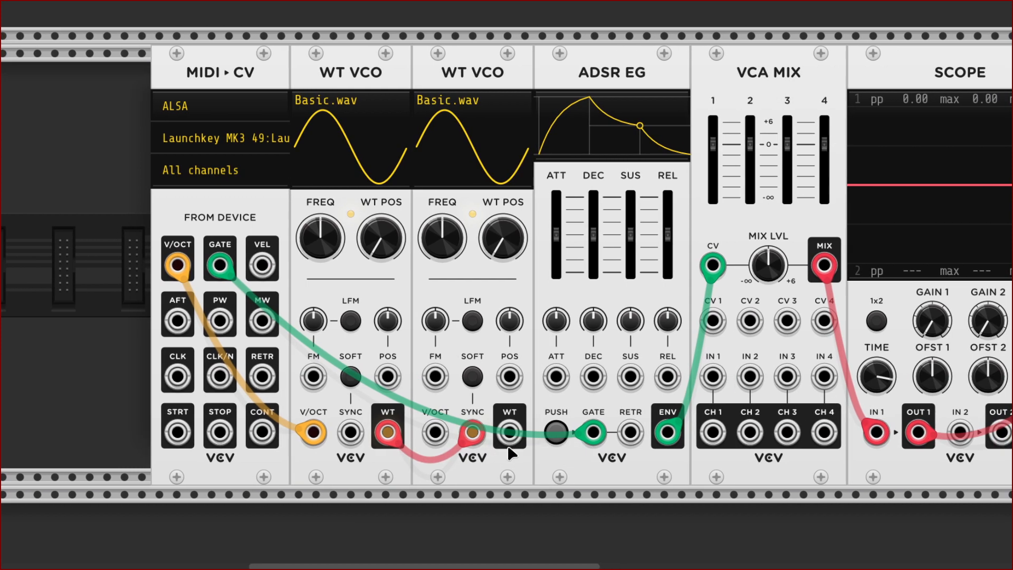
right_click(509, 447)
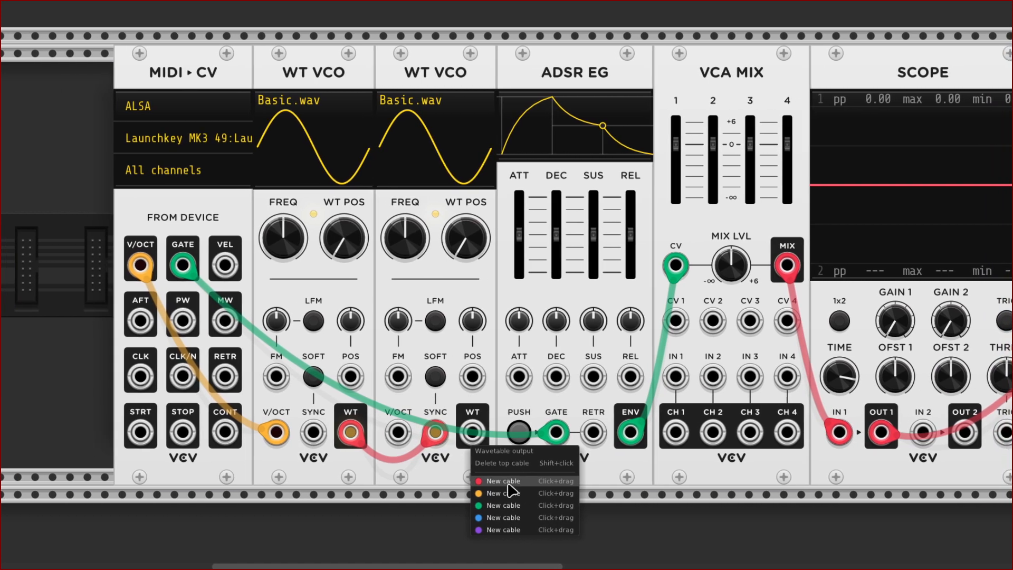
drag(509, 481, 629, 377)
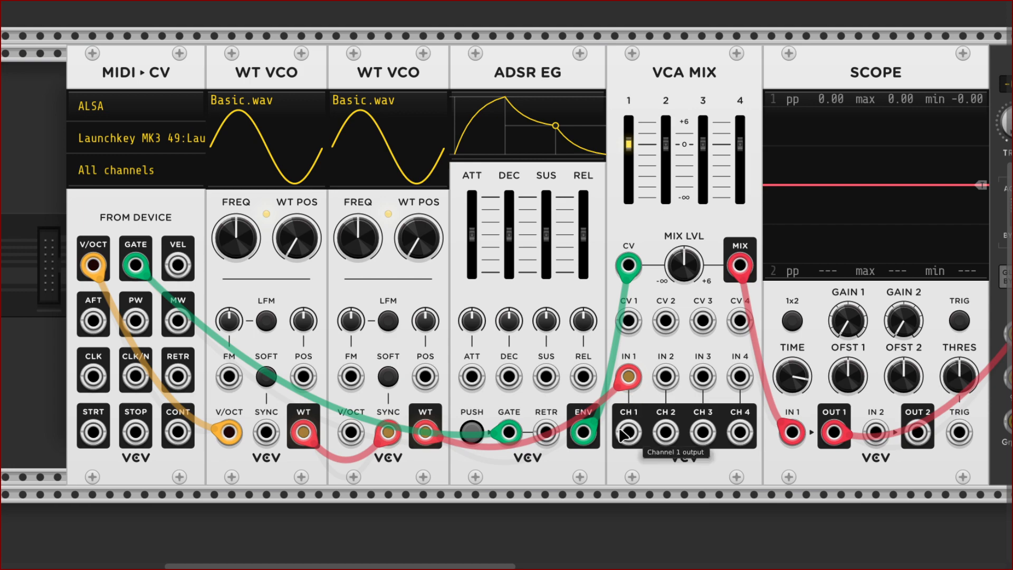
- Examine the synced signal on the scope and EQMaster analyser, and check the sync cable routing and the second WT VCO's frequency
scroll(602, 435, right, 10)
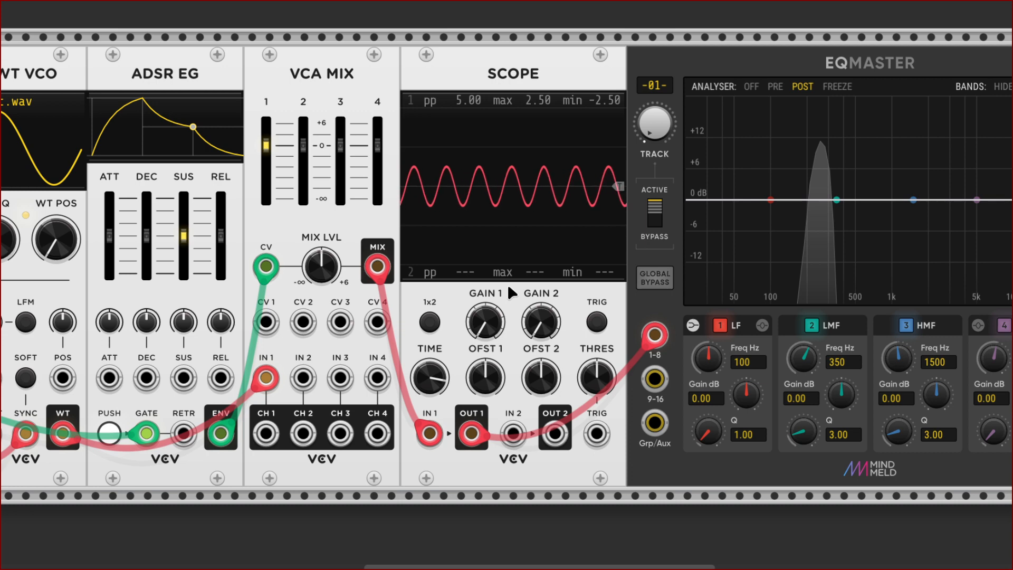
scroll(509, 287, right, 5)
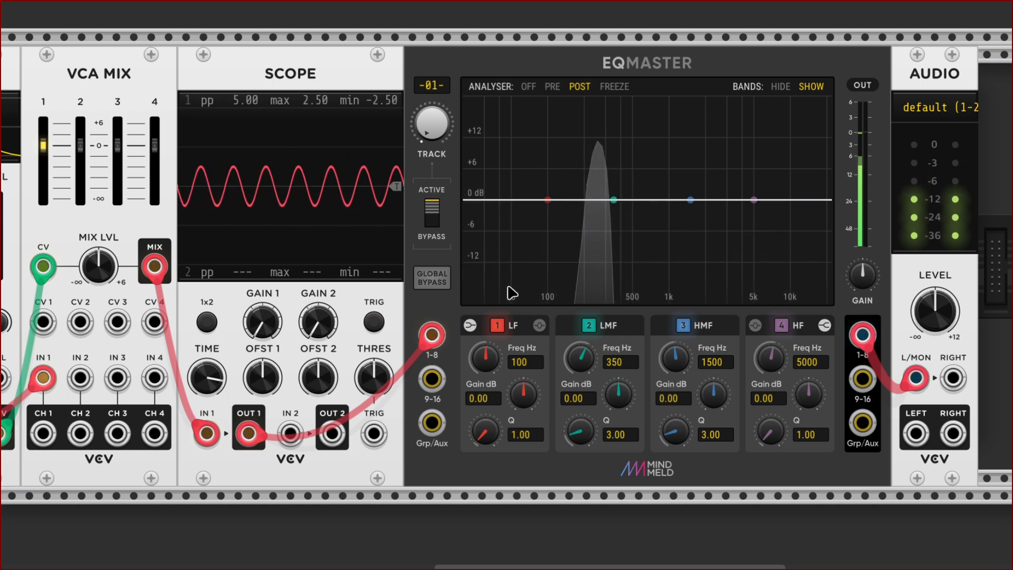
scroll(512, 293, left, 6)
scroll(511, 293, left, 3)
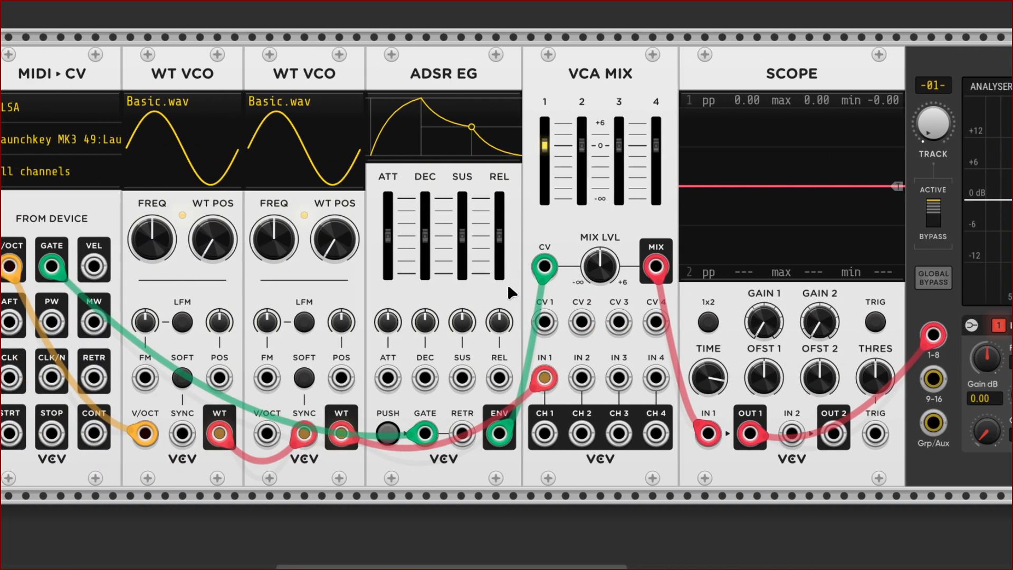
scroll(509, 288, left, 4)
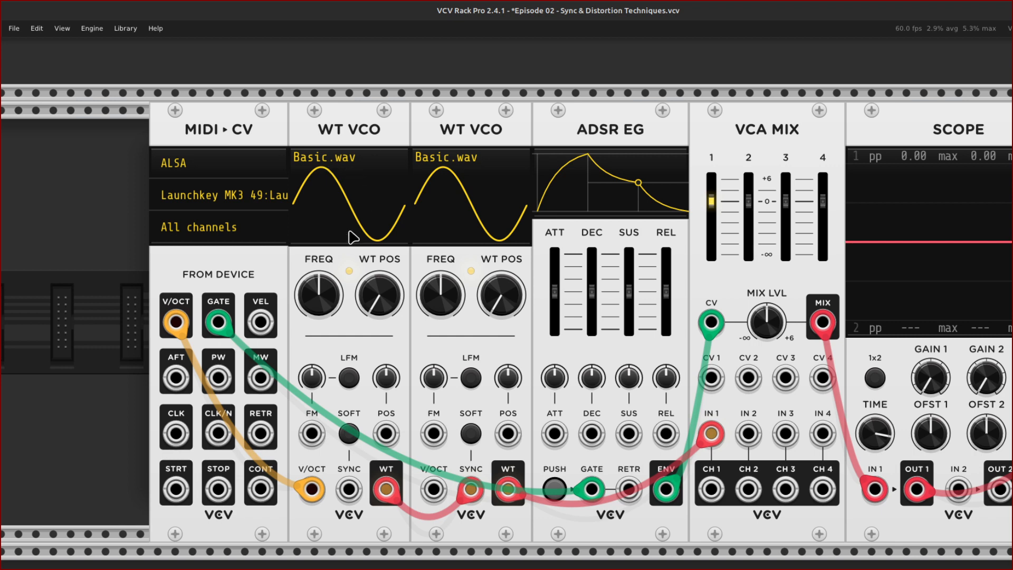
mouse_move(320, 306)
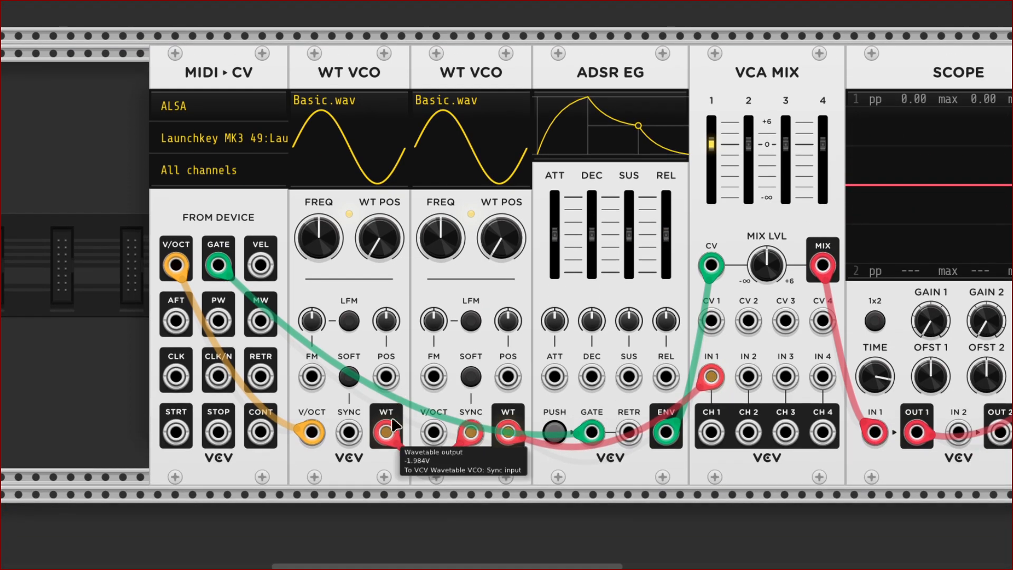
mouse_move(468, 435)
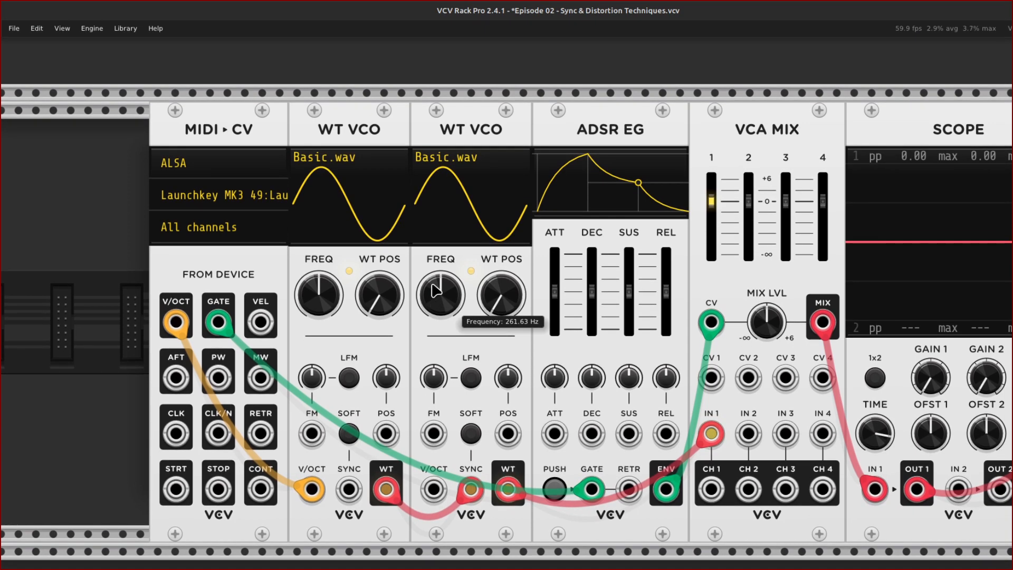
right_click(434, 293)
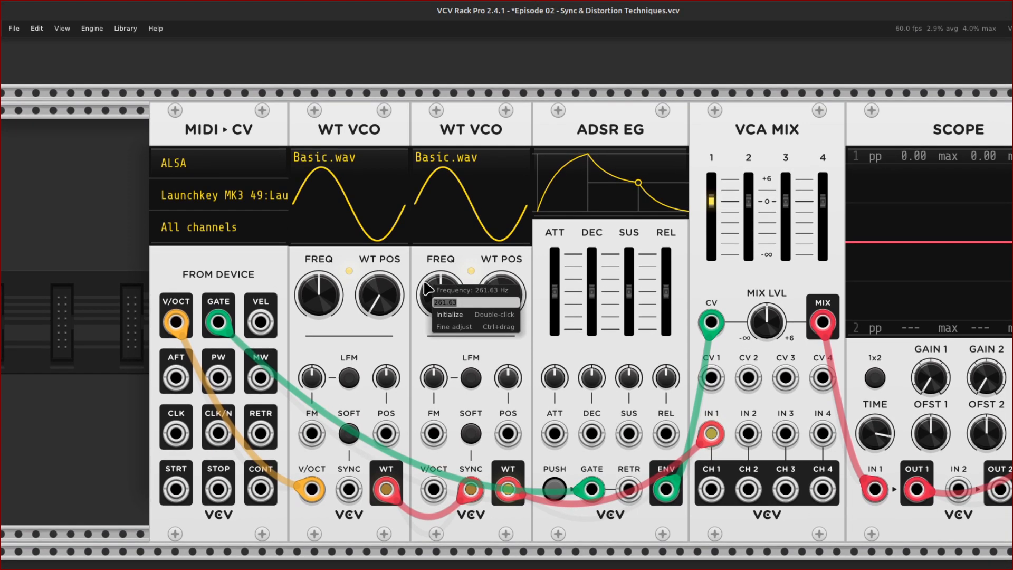
click(420, 254)
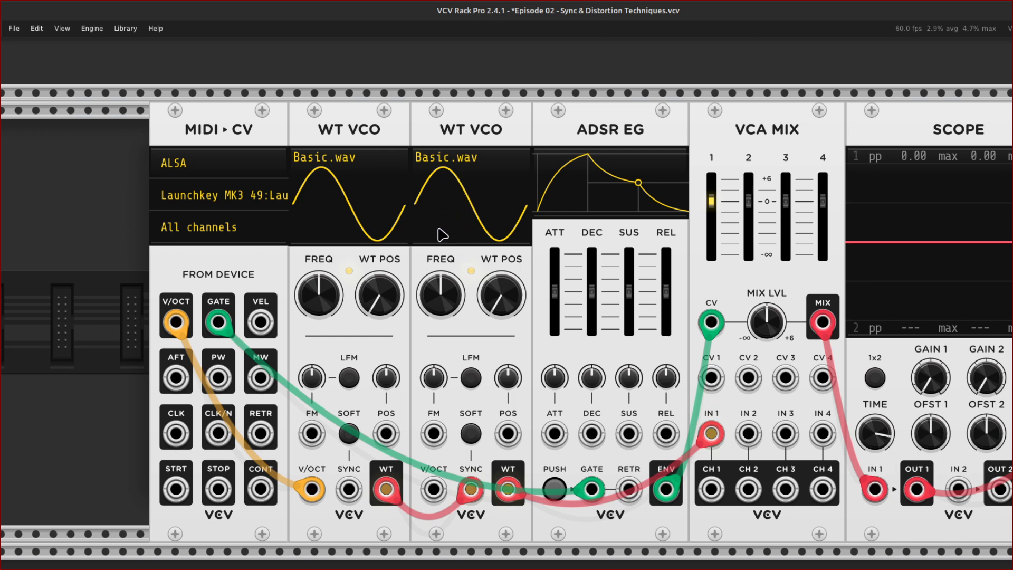
key(F11)
mouse_move(436, 305)
scroll(434, 274, right, 7)
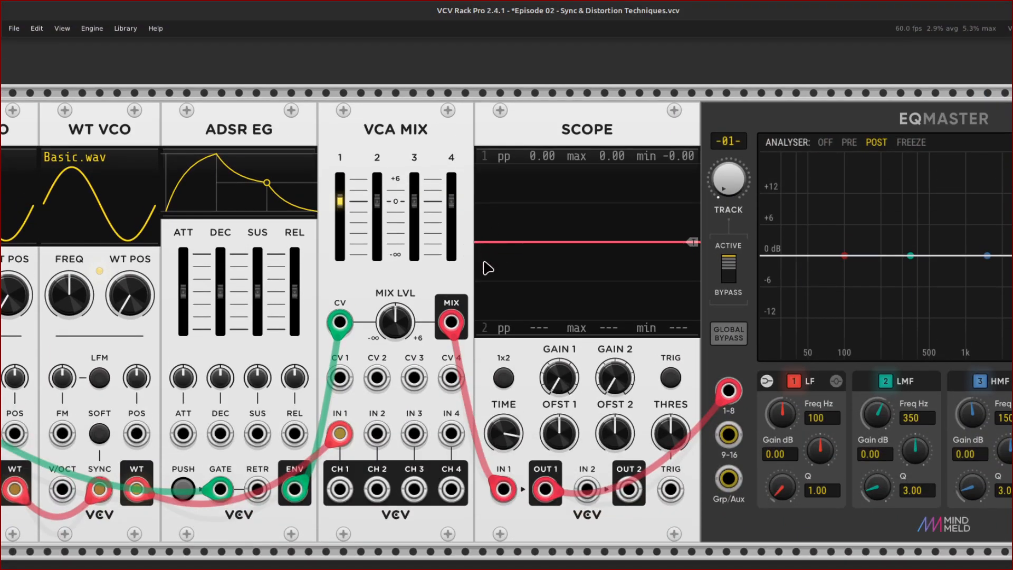
scroll(190, 258, left, 5)
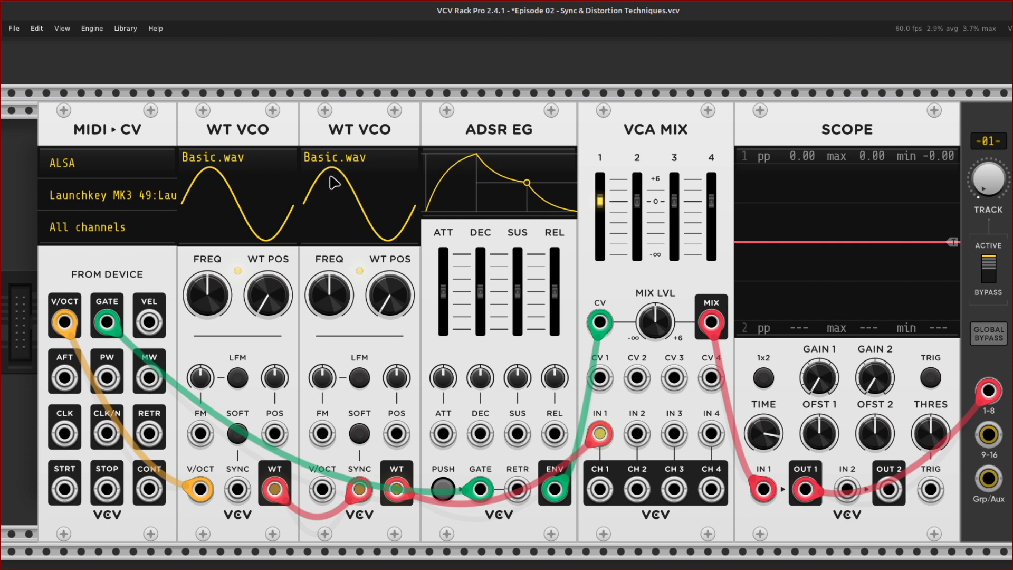
scroll(340, 182, left, 5)
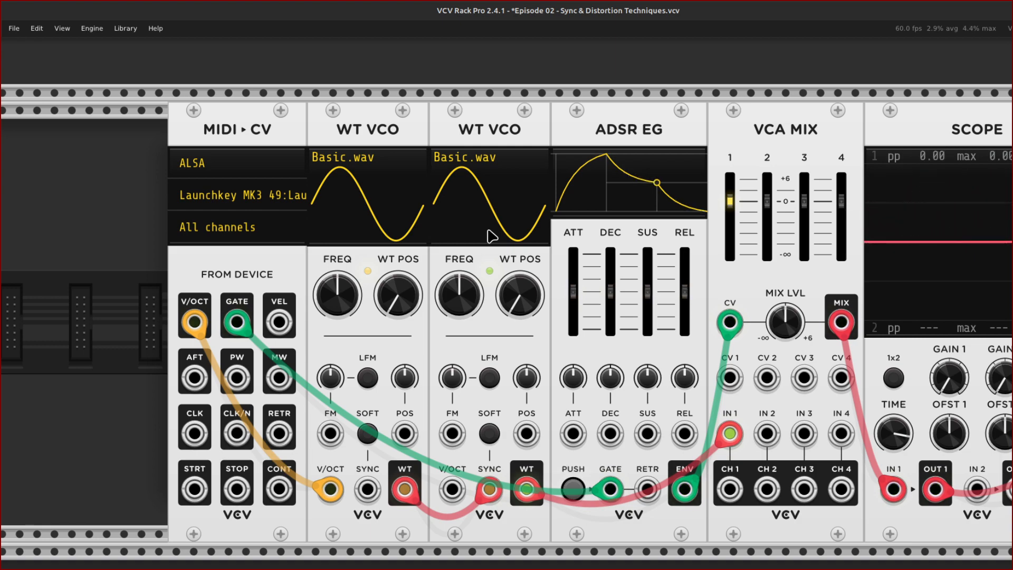
- Sweep the second WT VCO's frequency down to 135.54 Hz and further below while comparing the waveform on the scope and the EQMaster spectrum
key(F11)
scroll(449, 253, right, 3)
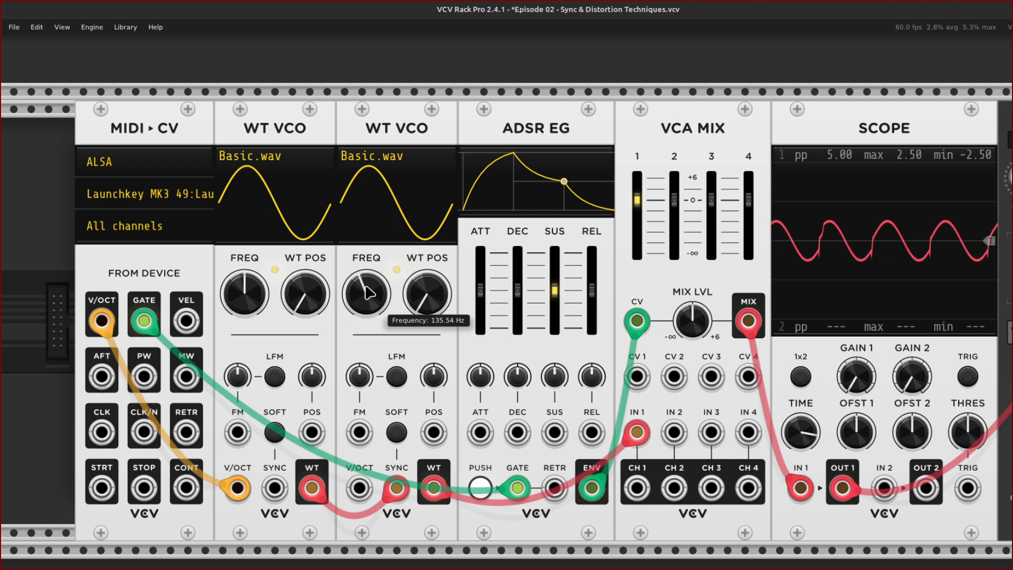
scroll(366, 287, right, 10)
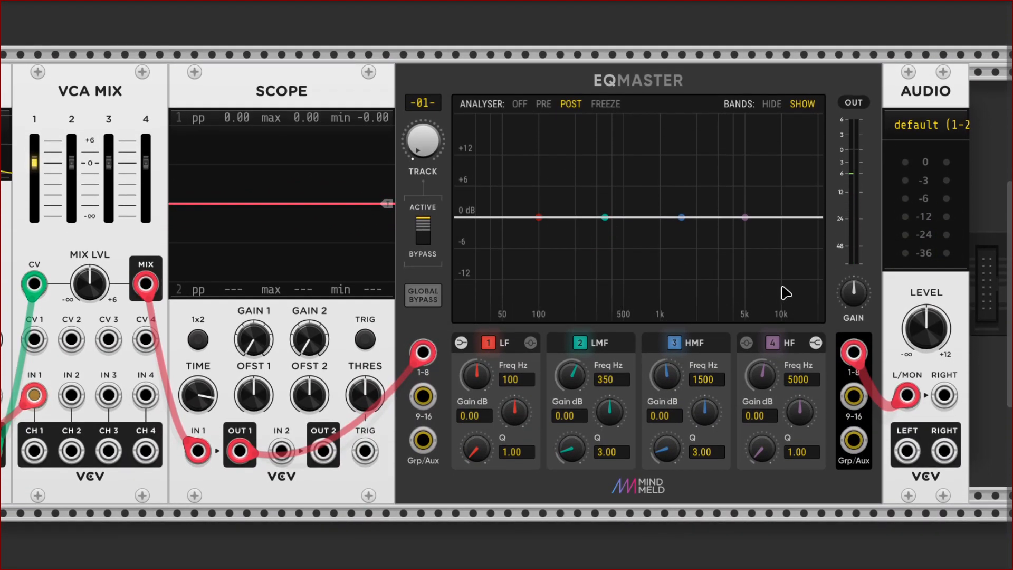
scroll(727, 292, left, 10)
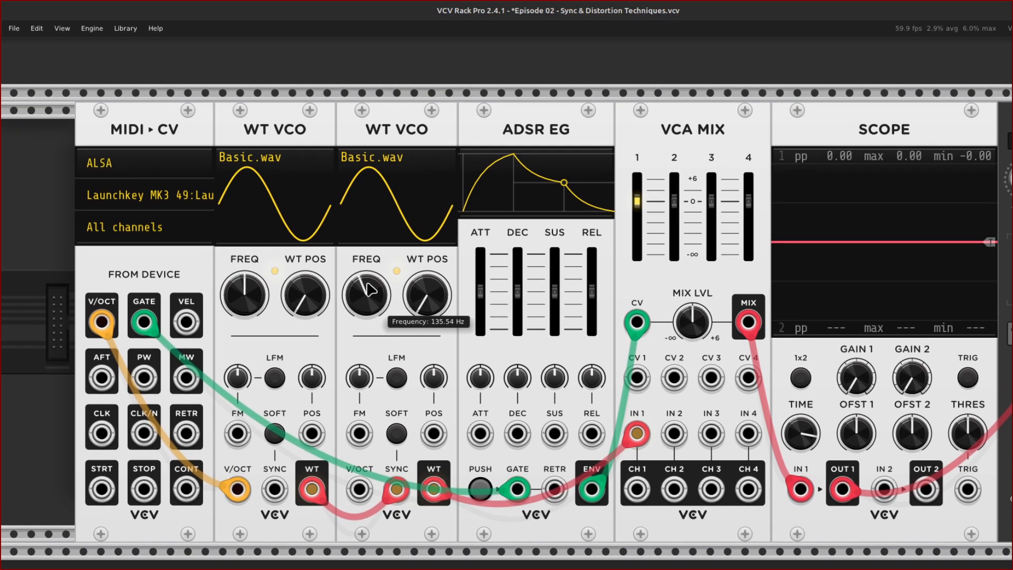
drag(390, 278, 390, 356)
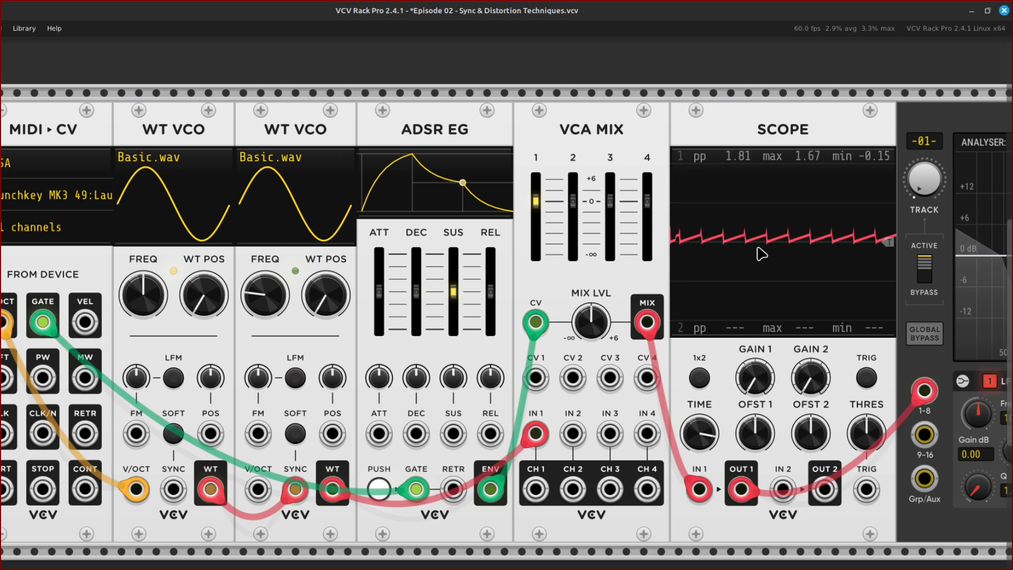
- Compare the synced signal on the scope and EQMaster analyser, and set the second WT VCO's frequency to 70.955 Hz
scroll(762, 253, right, 10)
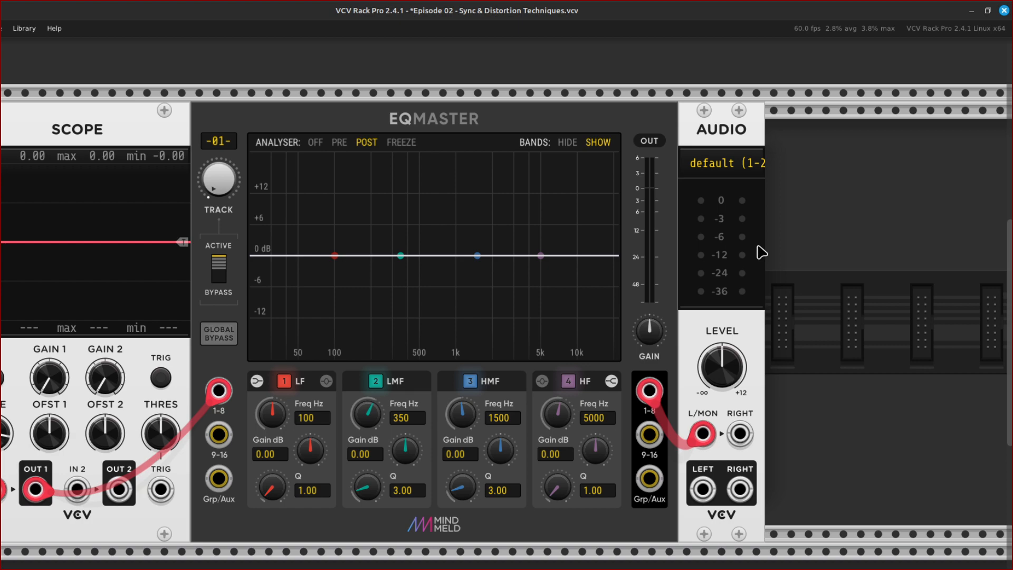
scroll(199, 289, left, 10)
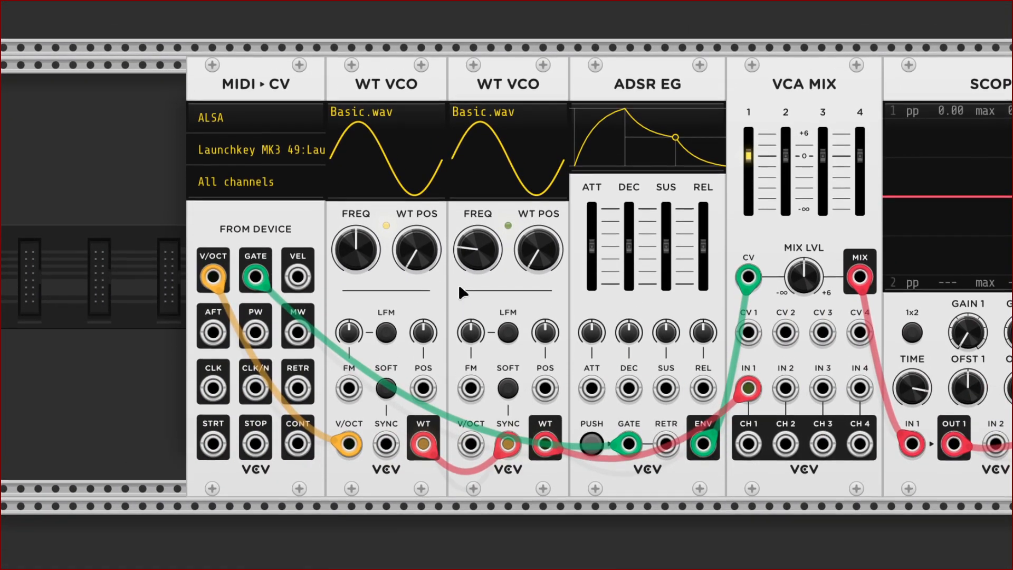
mouse_move(478, 238)
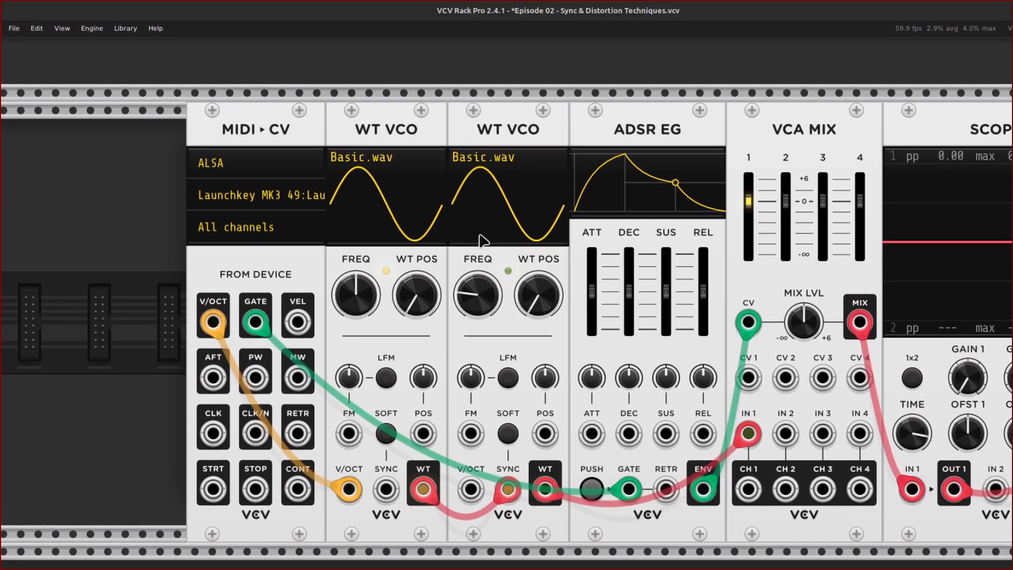
scroll(511, 253, right, 5)
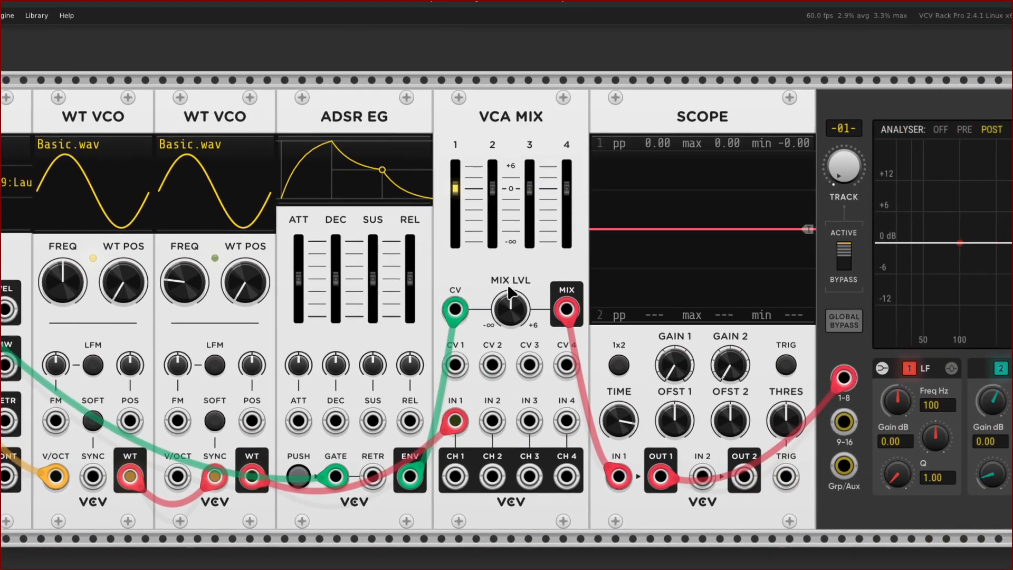
scroll(512, 295, right, 10)
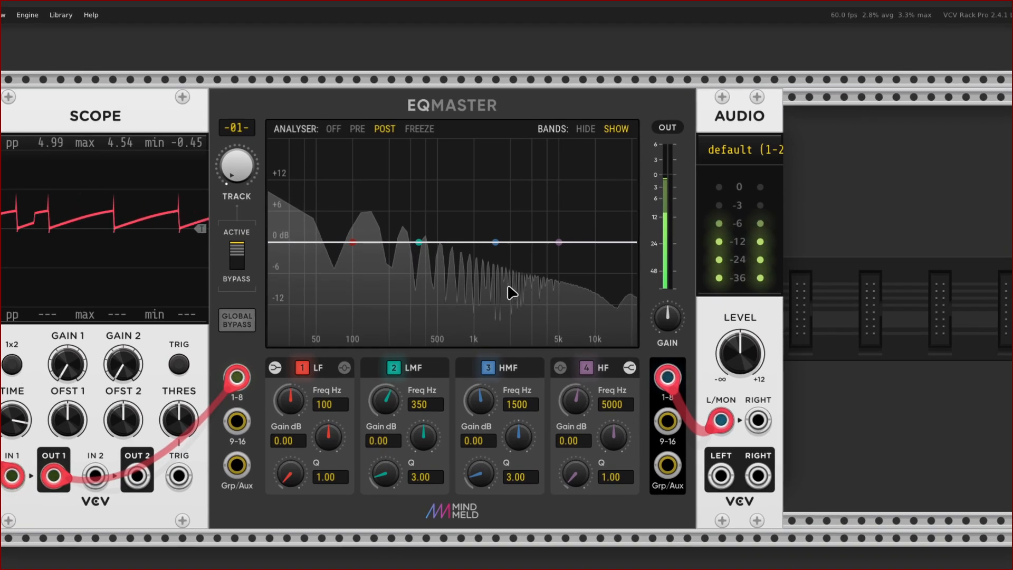
scroll(512, 293, left, 10)
scroll(512, 293, left, 10)
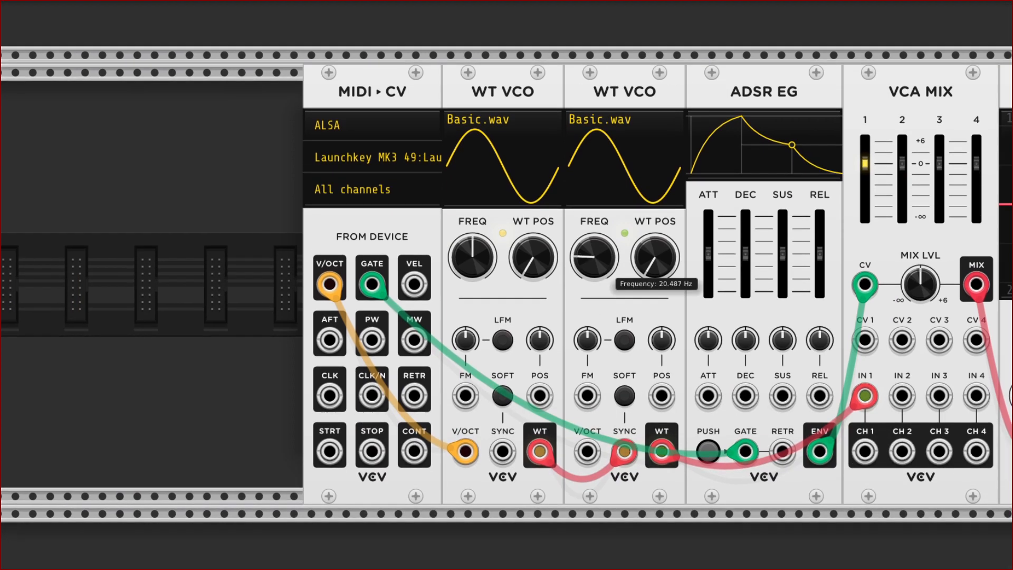
drag(594, 257, 594, 274)
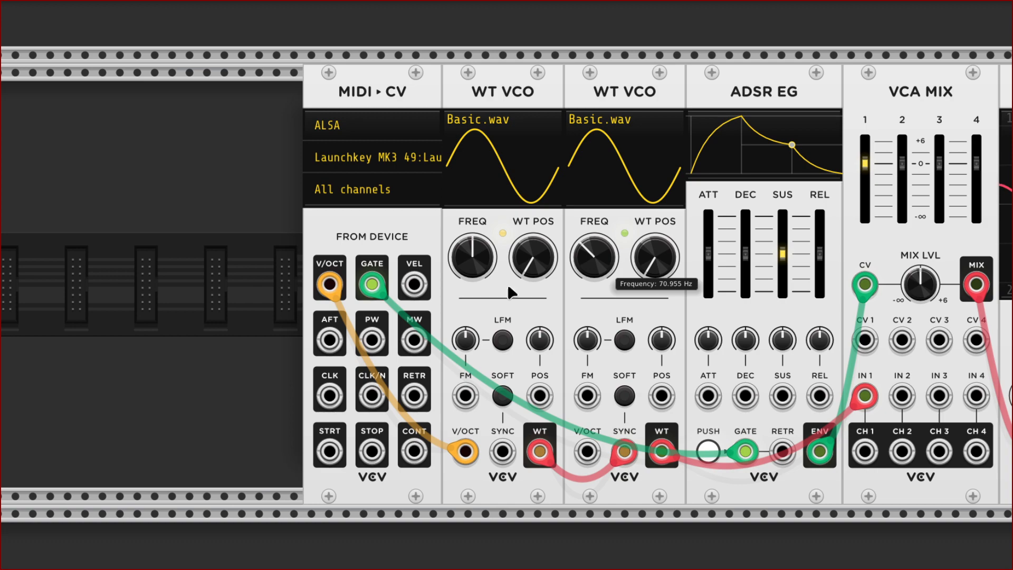
- Move the AUDIO module away from EQMaster to open a gap for another module
scroll(641, 306, right, 15)
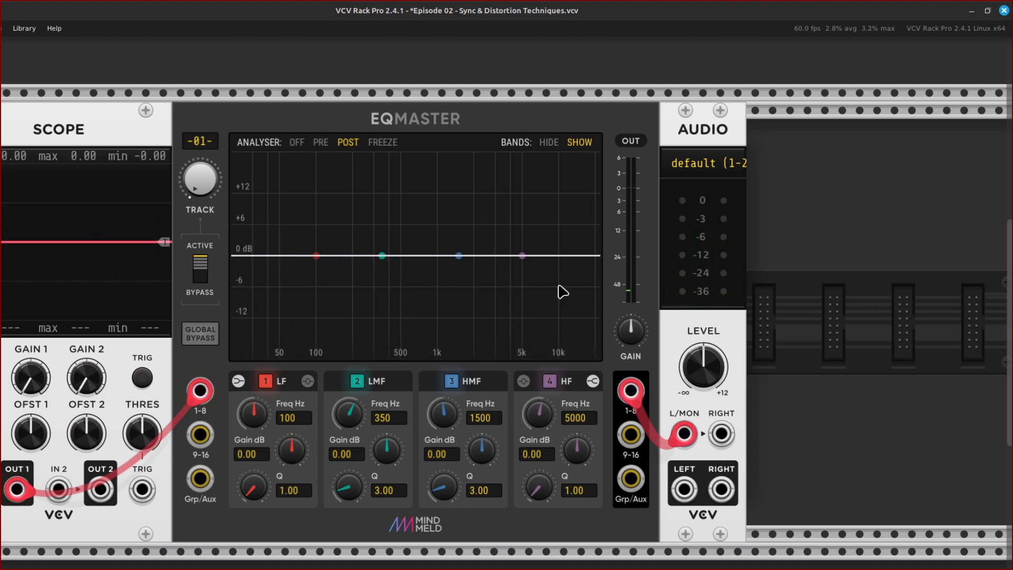
scroll(511, 269, right, 10)
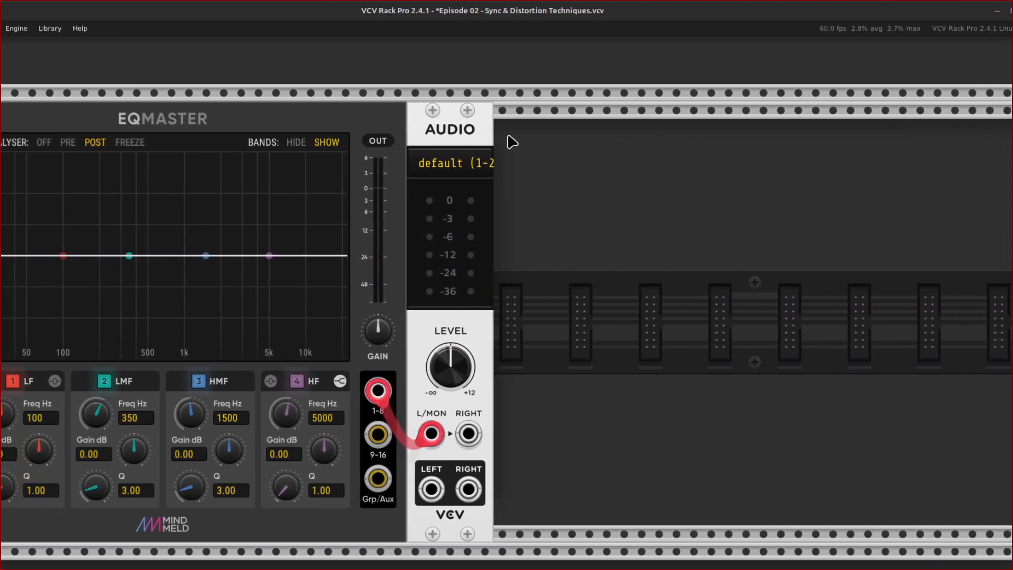
drag(472, 131, 630, 131)
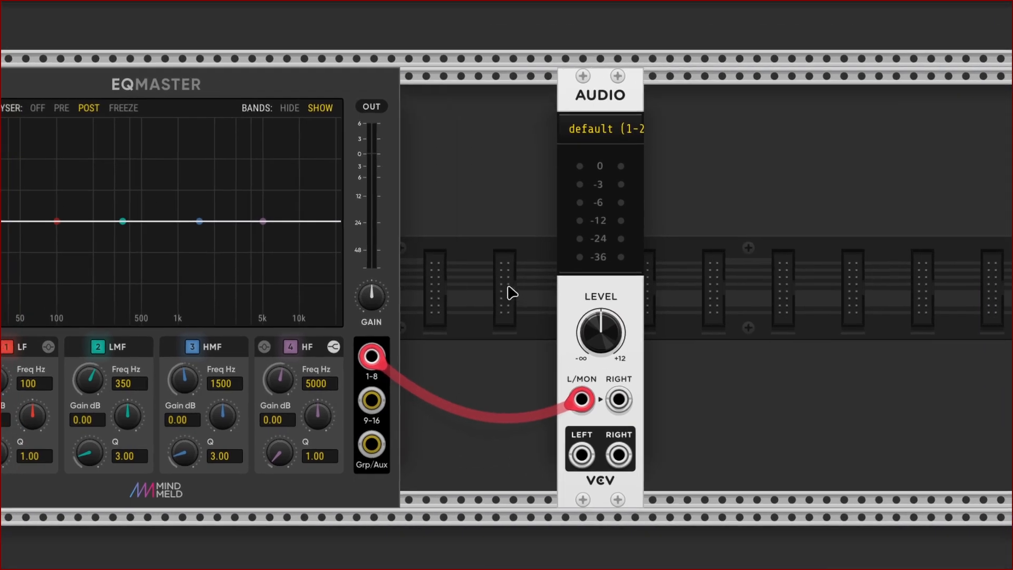
- Search the module library for "comp" and place the Squinky Labs Comp II between EQMaster and AUDIO
right_click(491, 321)
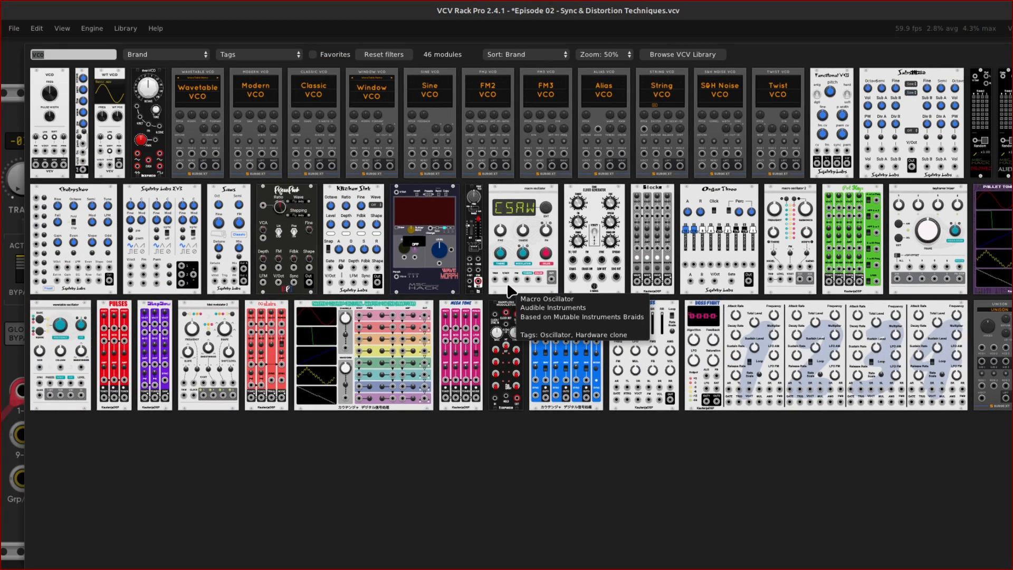
key(BackSpace)
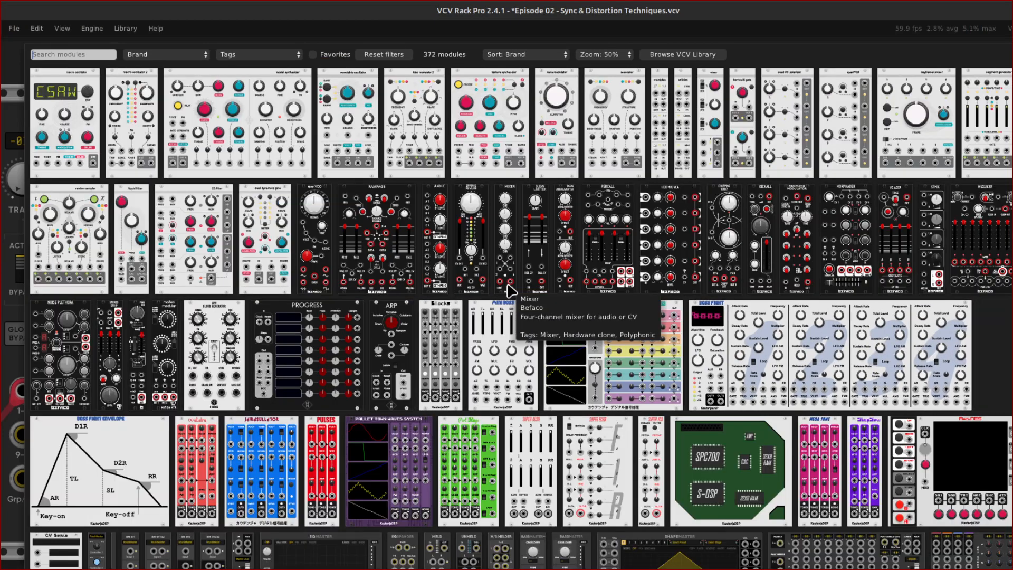
text(comp)
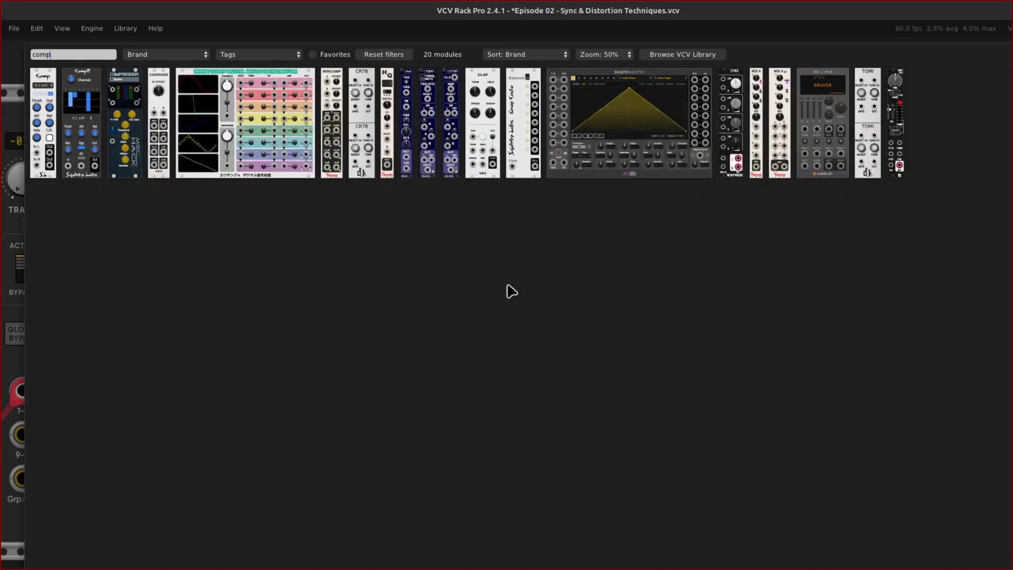
click(90, 115)
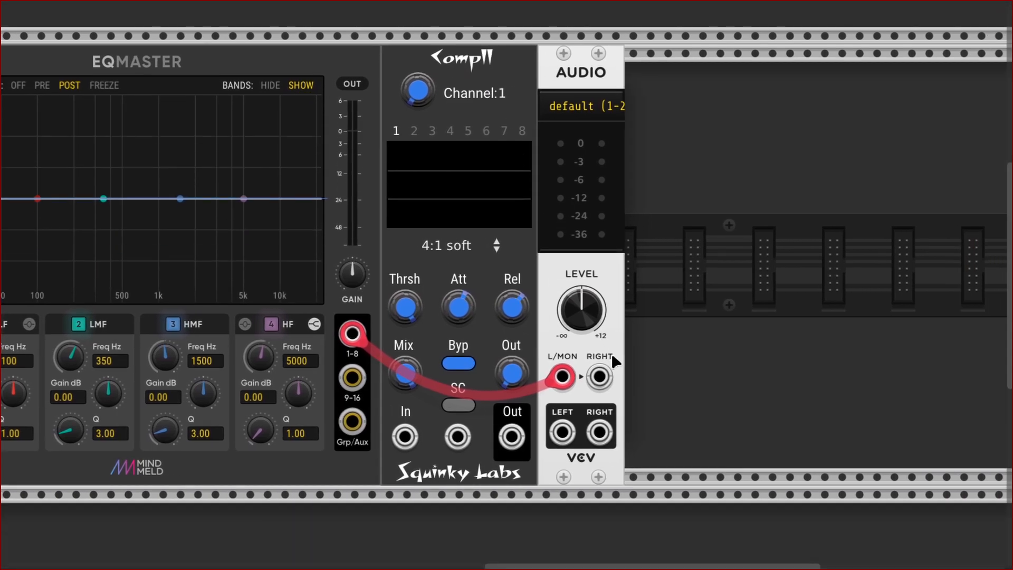
- Reroute EQMaster's 1-8 output to Comp II's In, and connect Comp II's Out to AUDIO's L/MON with a red cable
drag(562, 377, 404, 437)
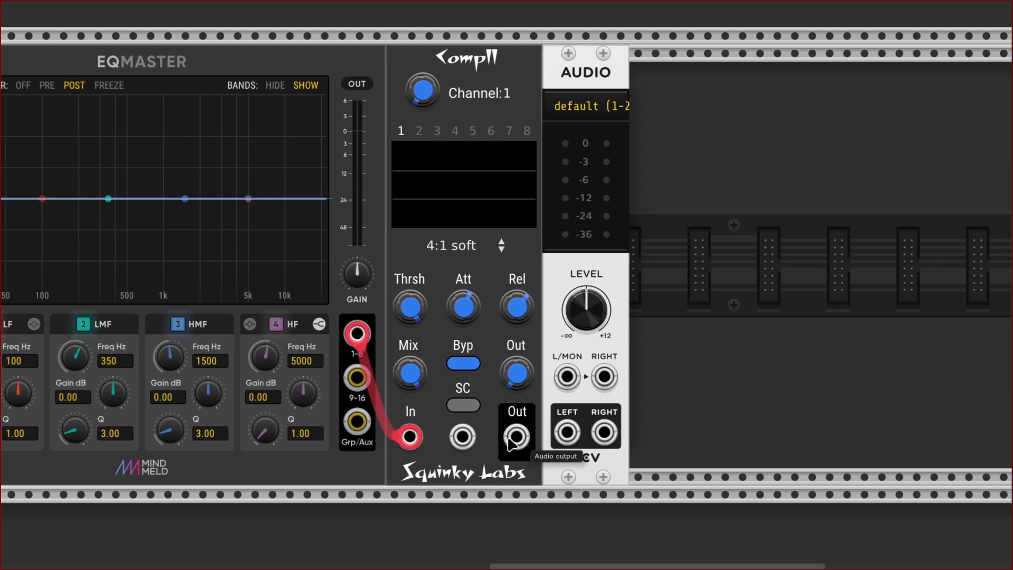
right_click(603, 442)
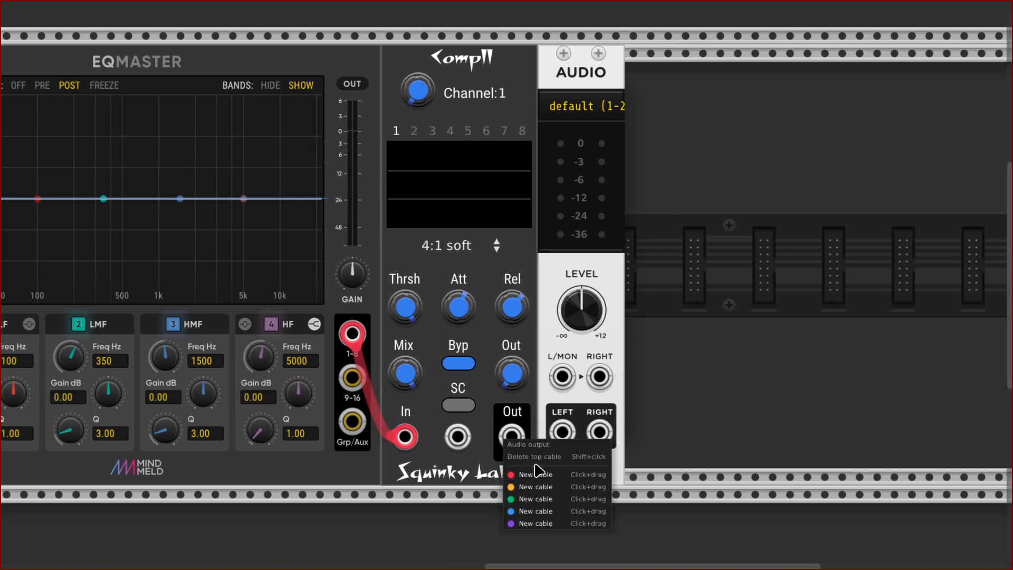
drag(537, 474, 537, 477)
drag(562, 410, 562, 377)
- Examine Comp II's module options and channel setting, and review the signal path from the oscillators through EQMaster to AUDIO
scroll(512, 293, left, 10)
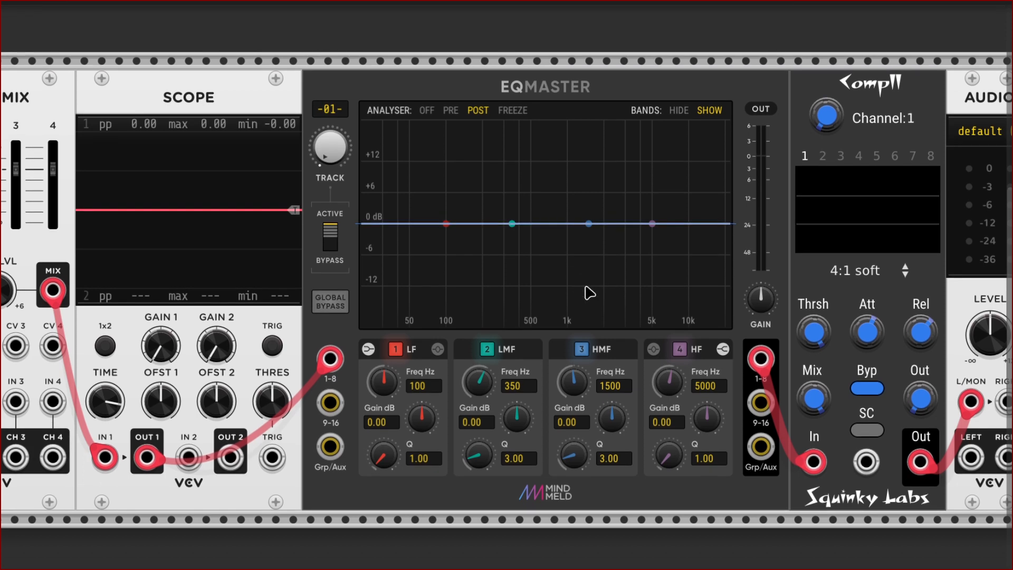
scroll(590, 293, right, 5)
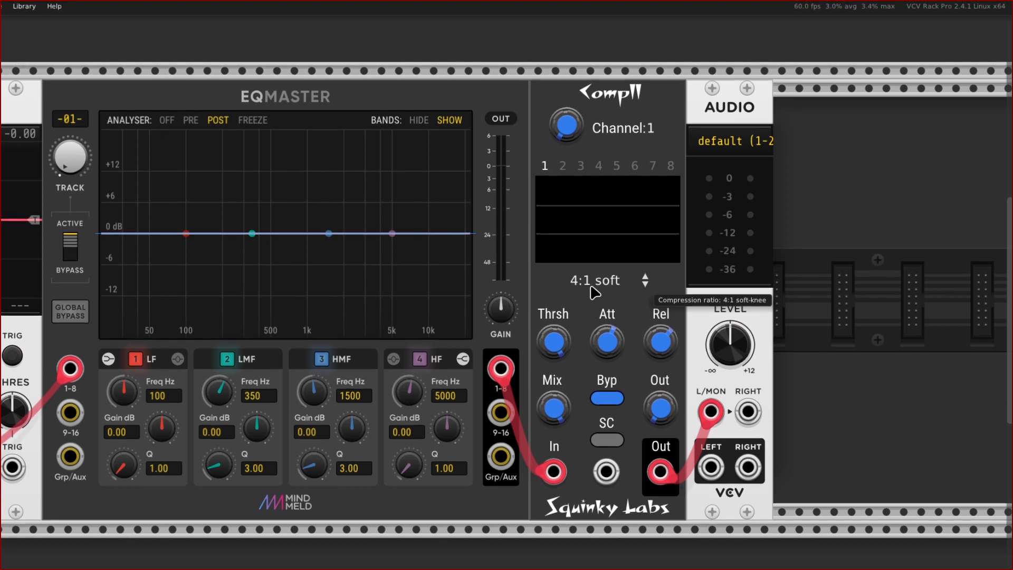
scroll(593, 292, right, 3)
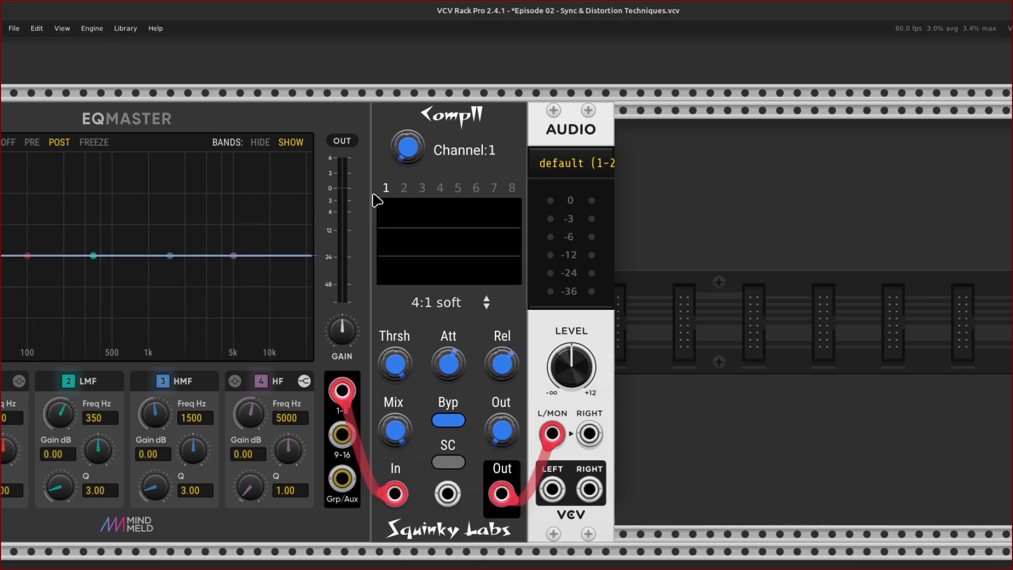
right_click(407, 122)
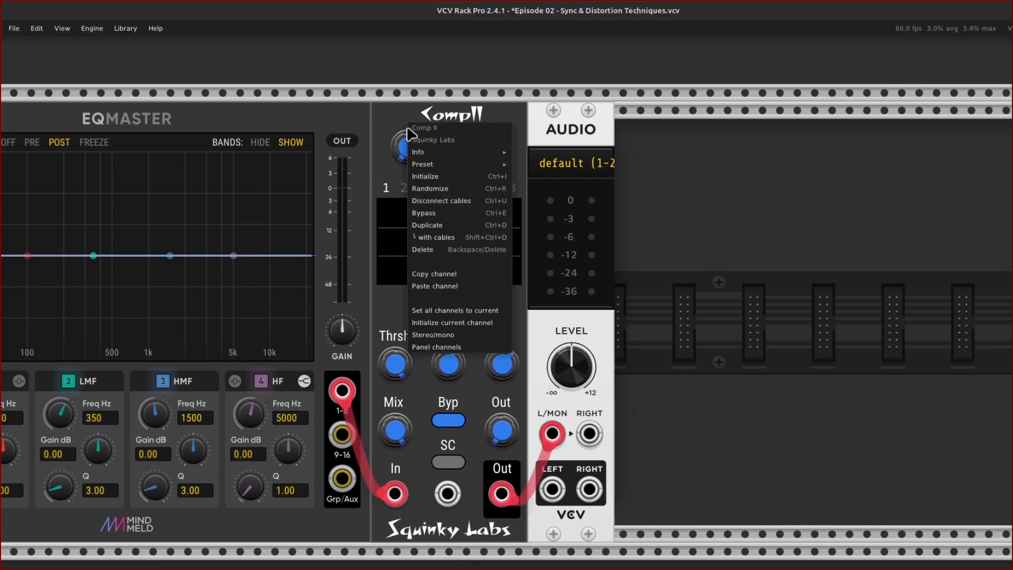
click(391, 151)
right_click(409, 157)
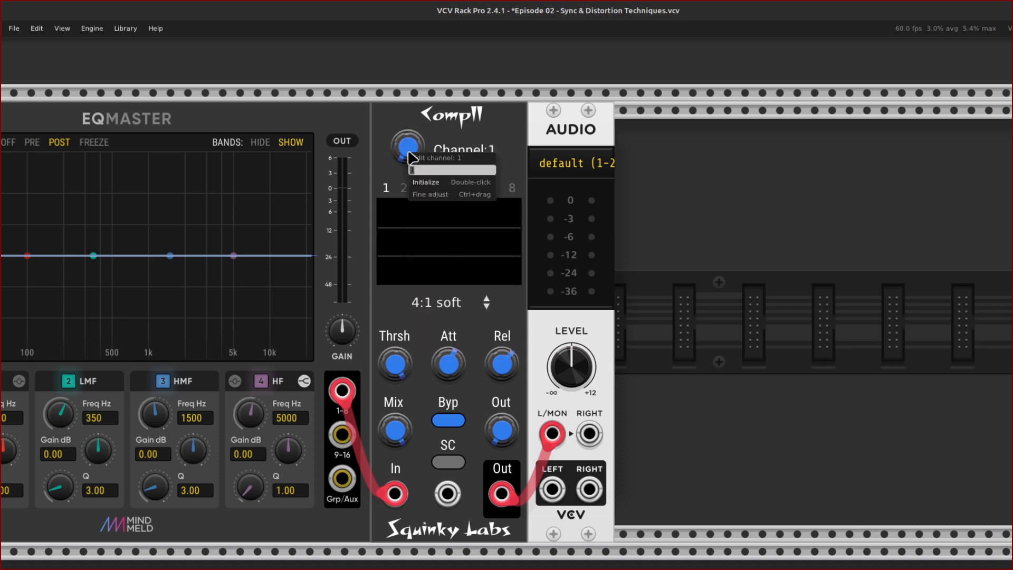
click(410, 96)
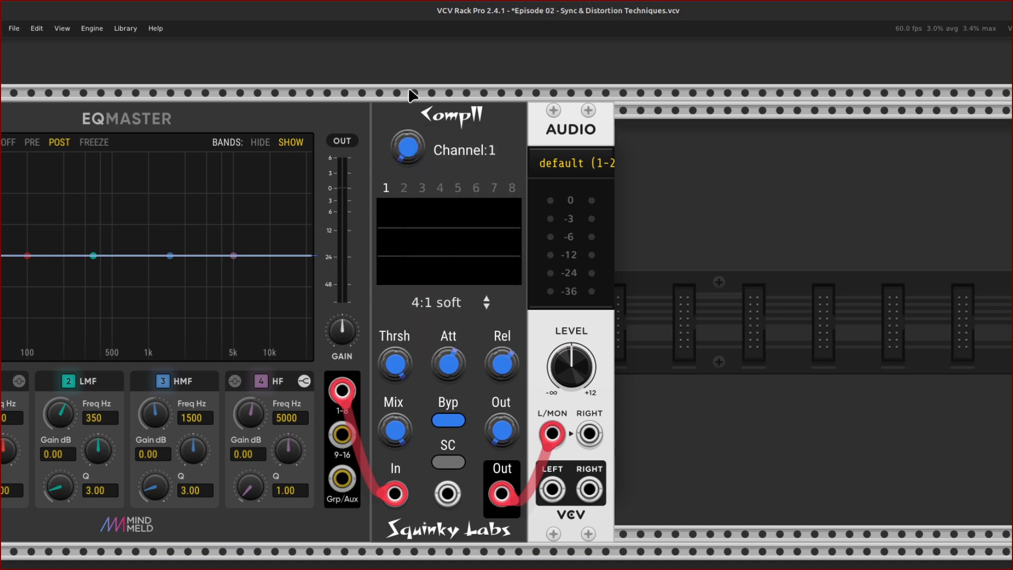
scroll(296, 296, left, 20)
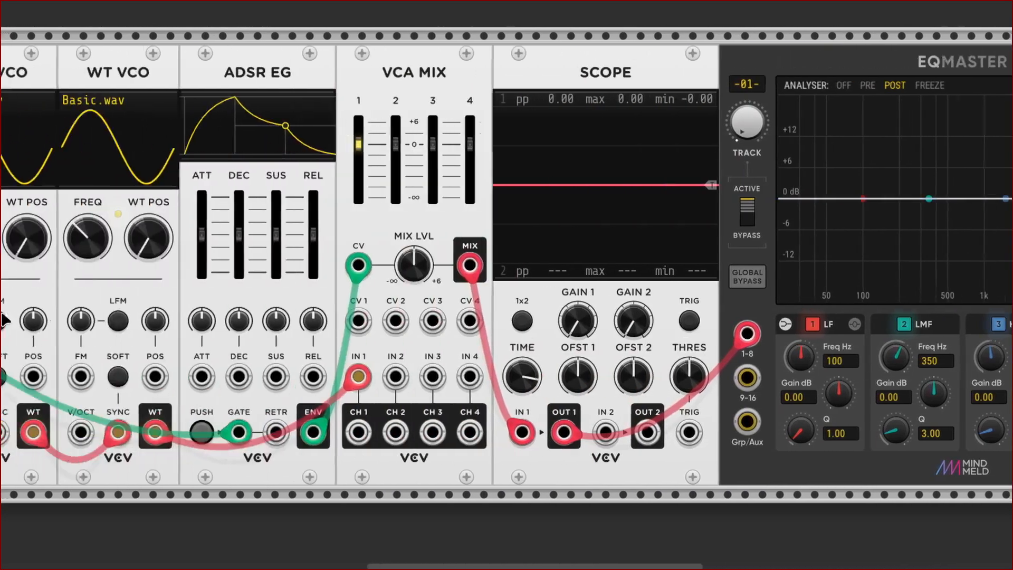
scroll(31, 319, right, 14)
scroll(71, 311, right, 20)
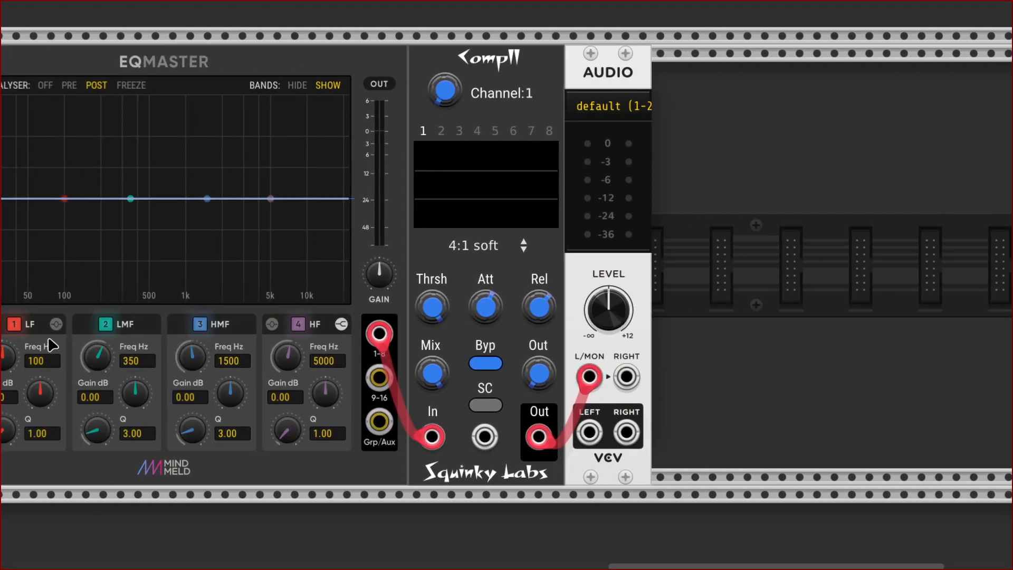
scroll(391, 343, left, 3)
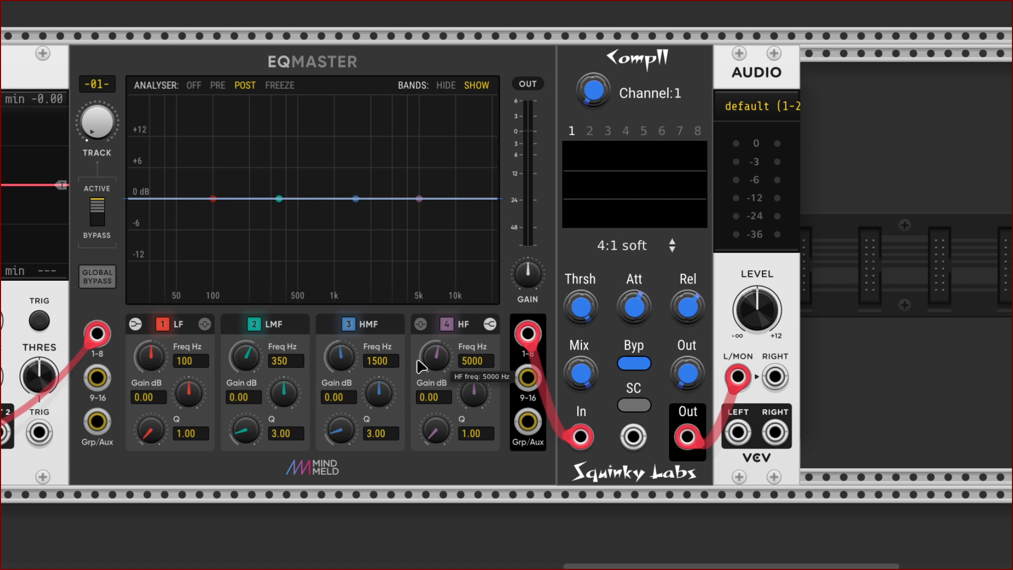
scroll(376, 362, right, 6)
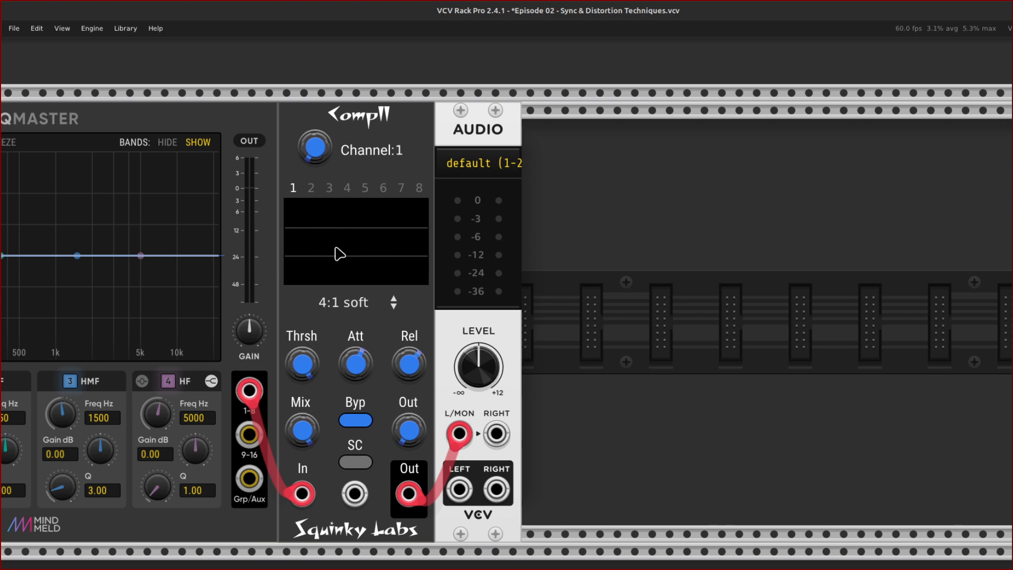
- Turn off Comp II's bypass, lower its threshold to the minimum and raise its makeup gain to 26.55 dB
scroll(340, 255, left, 3)
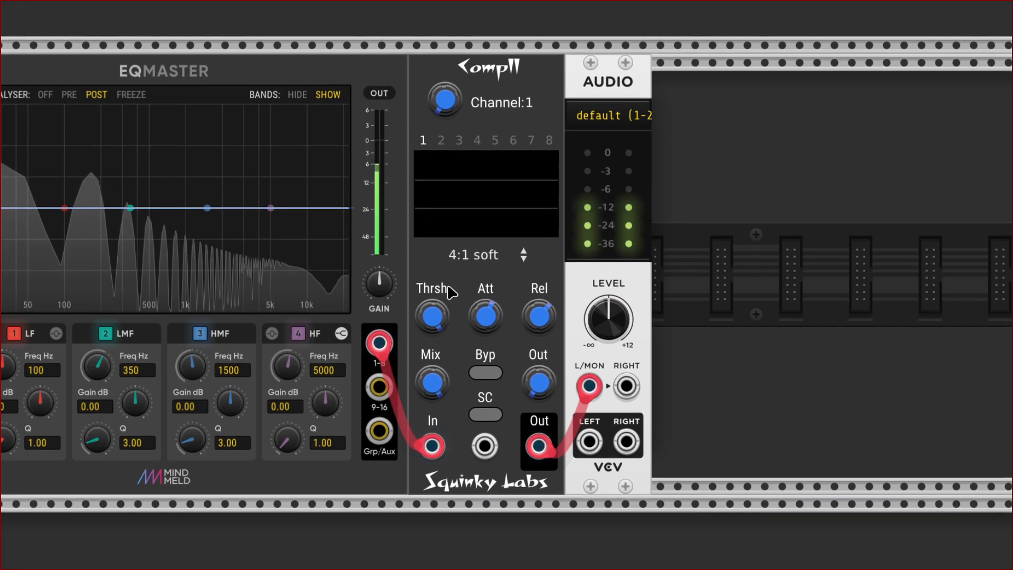
mouse_move(432, 363)
drag(381, 325, 382, 384)
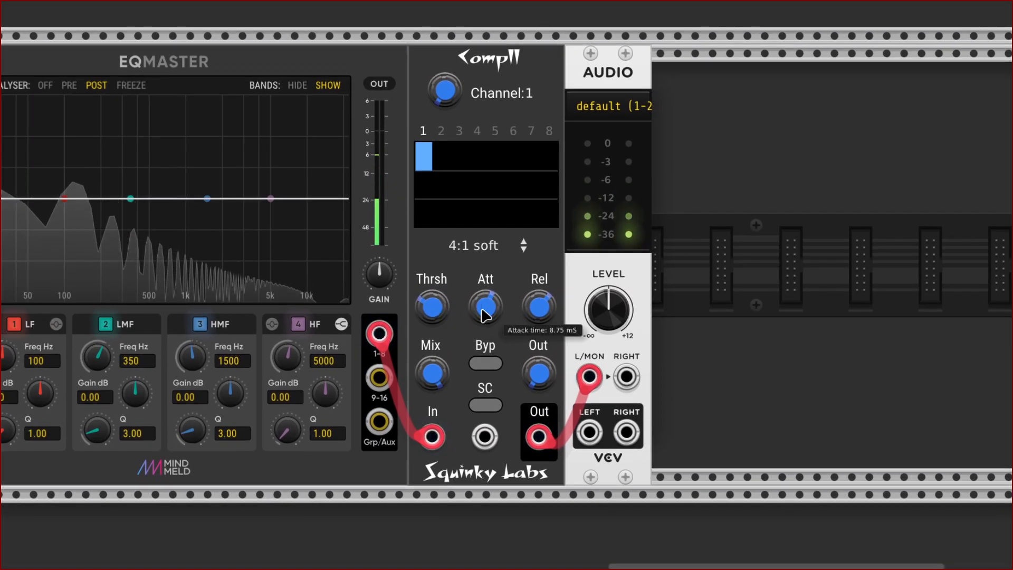
drag(437, 315, 436, 337)
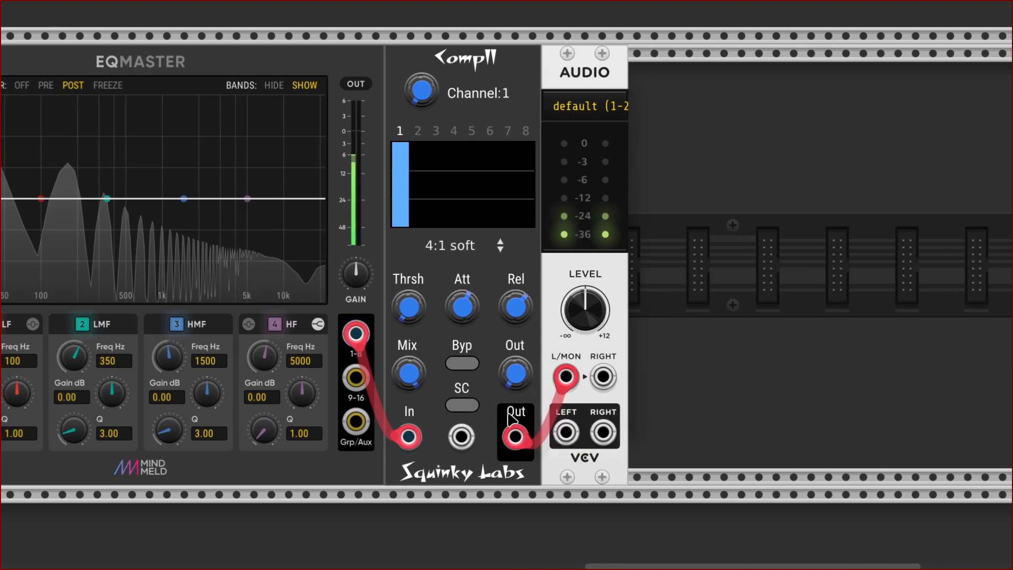
drag(516, 374, 516, 307)
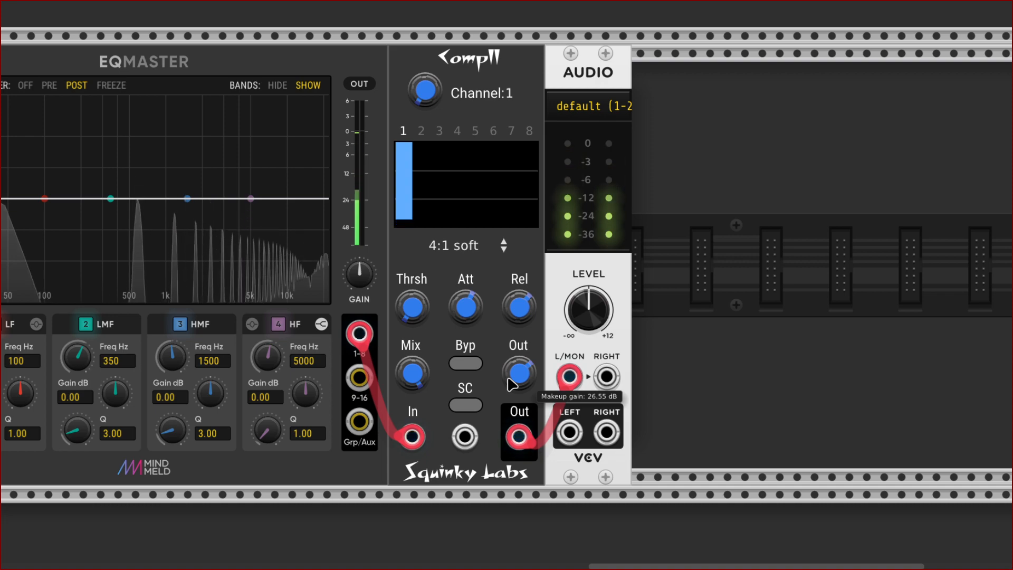
- Raise the second WT VCO's frequency well above the first WT VCO's knob setting
scroll(463, 301, left, 15)
scroll(401, 284, left, 10)
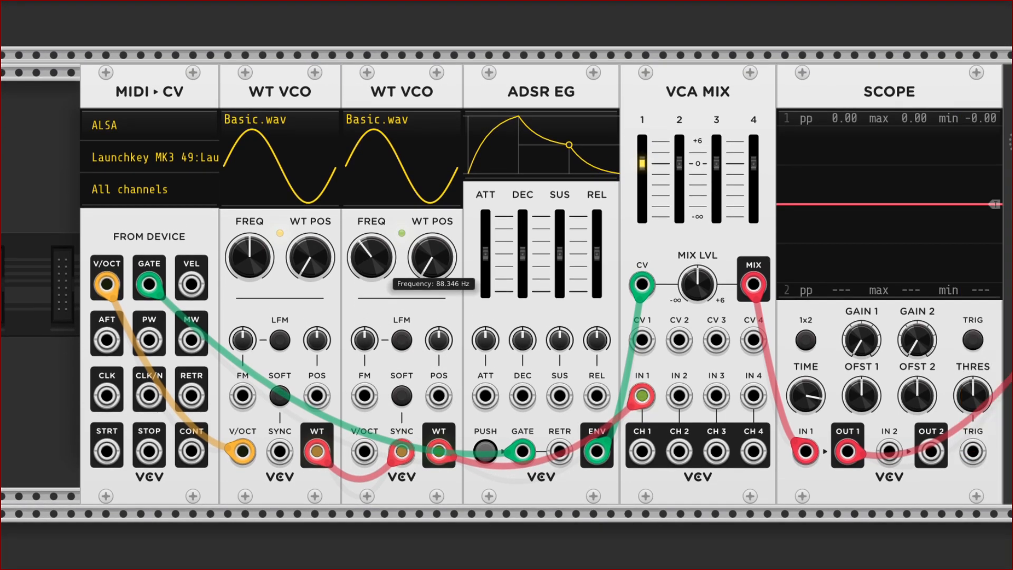
drag(371, 257, 371, 177)
- Reduce Comp II's makeup gain to 17.59 dB and check the synced signal on the scope
scroll(511, 406, right, 20)
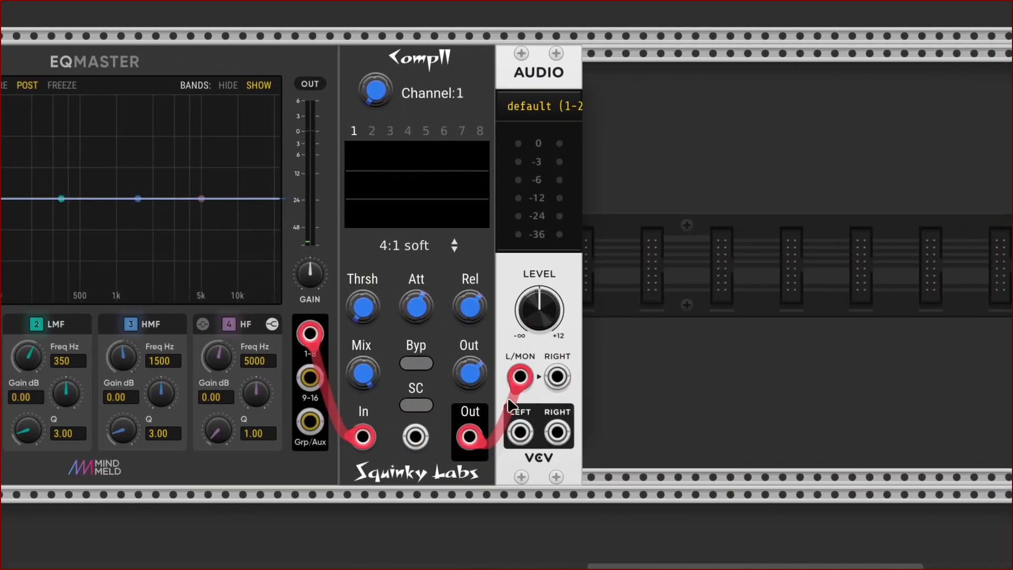
drag(469, 373, 470, 359)
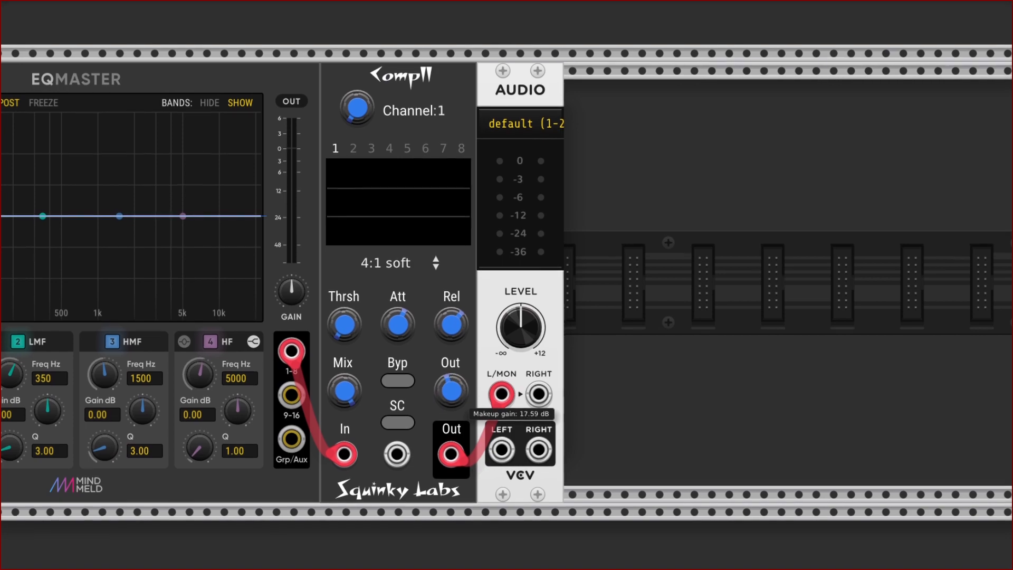
scroll(191, 292, left, 15)
scroll(191, 292, left, 15)
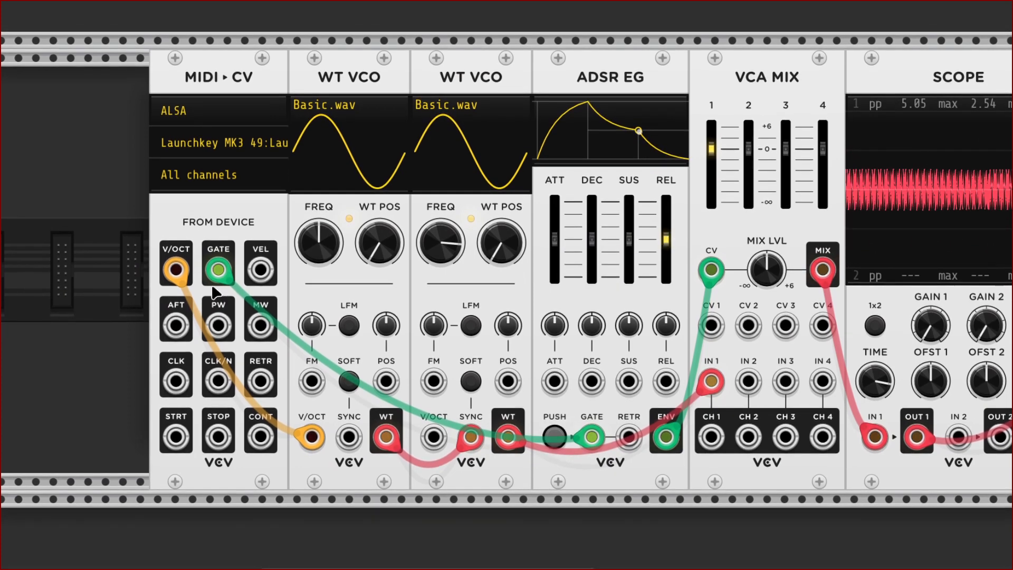
scroll(211, 292, down, 1)
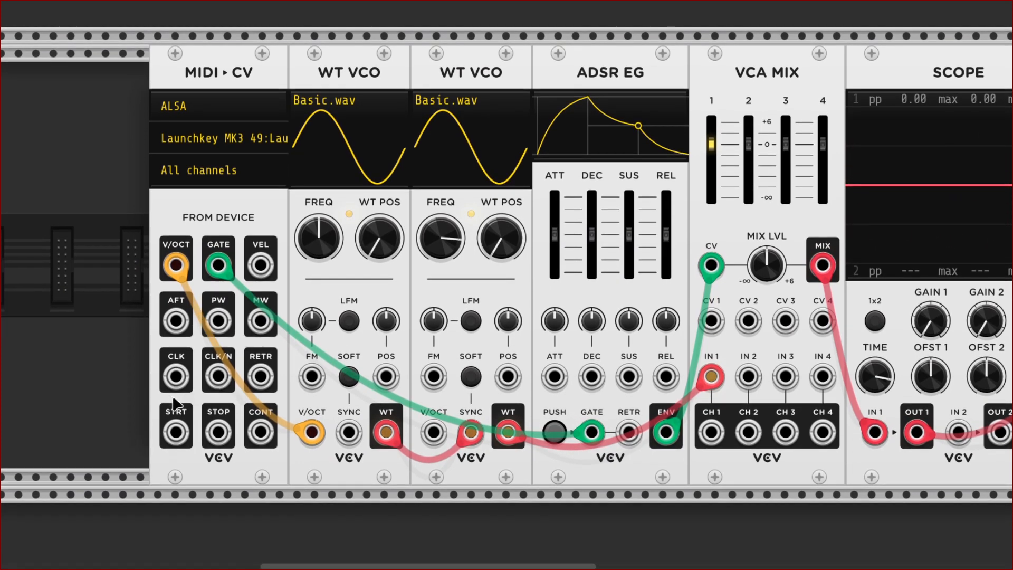
- Set the second WT VCO's frequency to 1982.4 Hz and check the synced signal's spectrum on EQMaster
drag(440, 240, 441, 235)
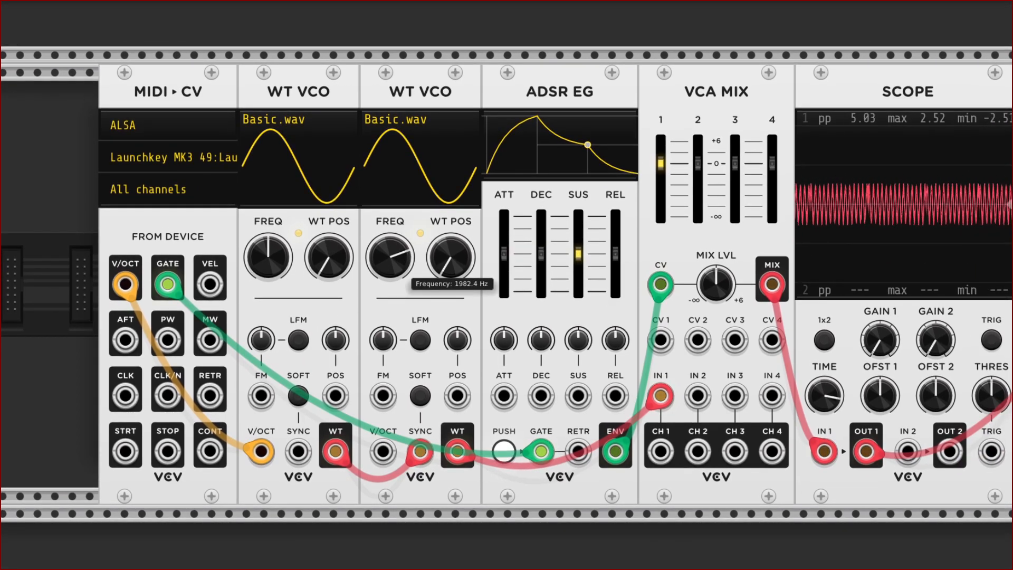
scroll(410, 284, down, 3)
scroll(369, 292, right, 5)
scroll(368, 287, right, 8)
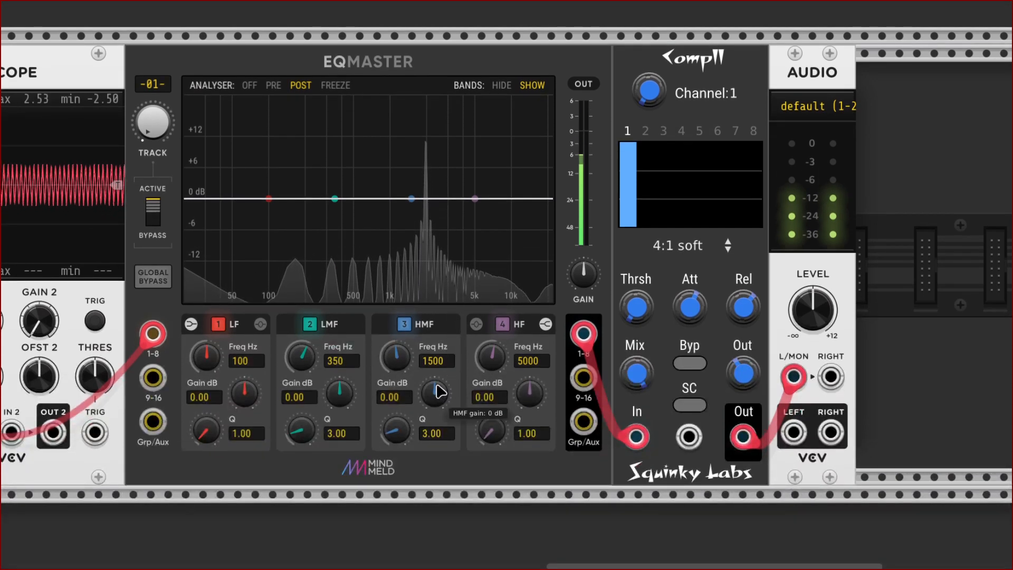
- Cut the spectral peak with EQMaster's HMF band, using -20.0 dB gain at 1941 Hz with a Q of 7.91
drag(440, 402, 396, 408)
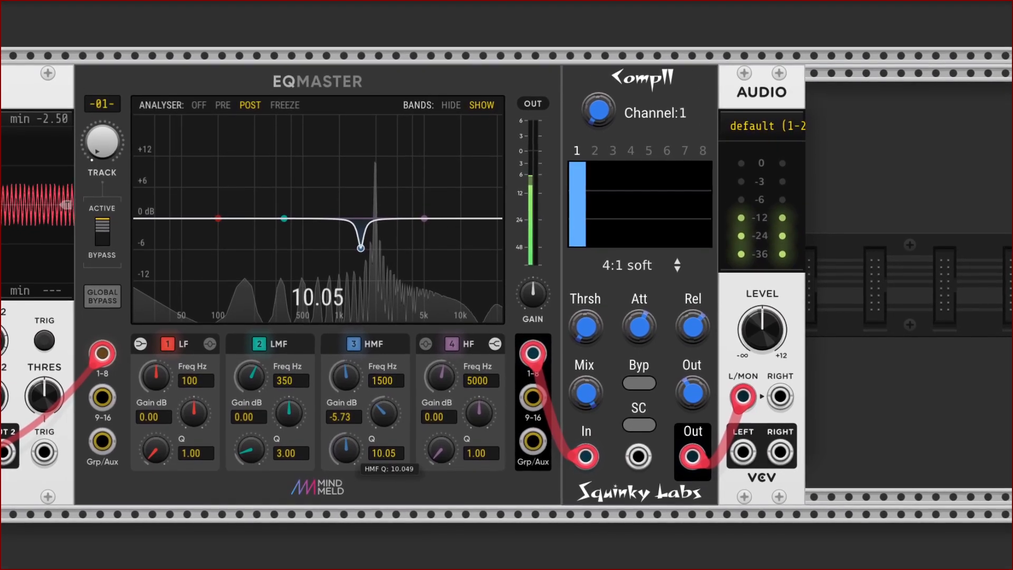
drag(353, 446, 358, 437)
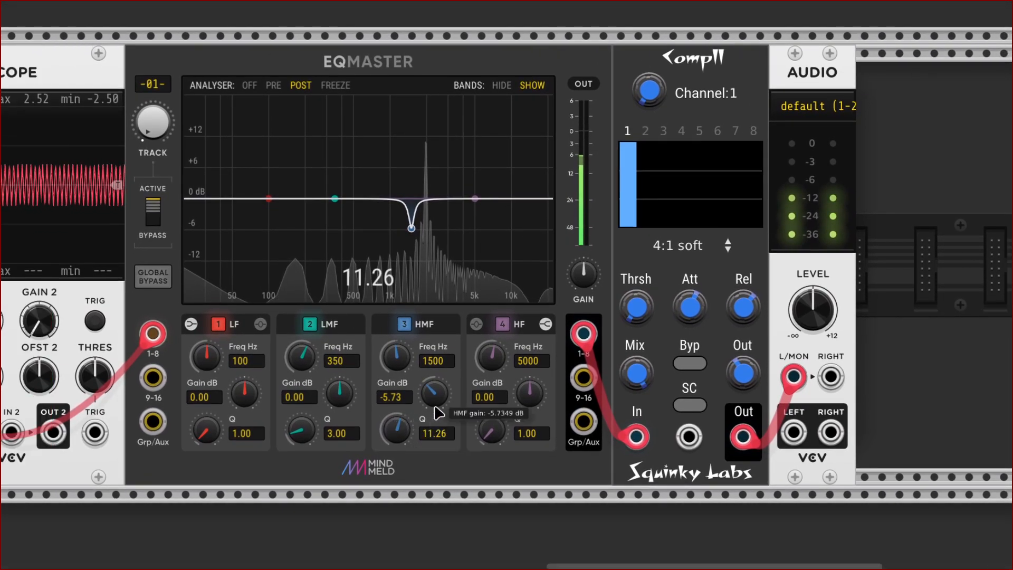
drag(428, 393, 397, 338)
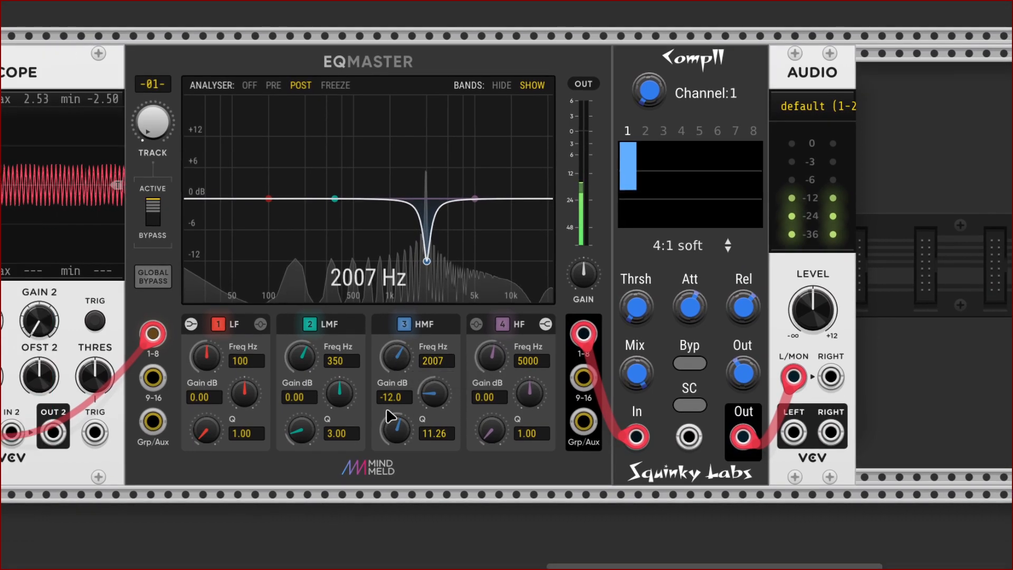
drag(432, 398, 432, 430)
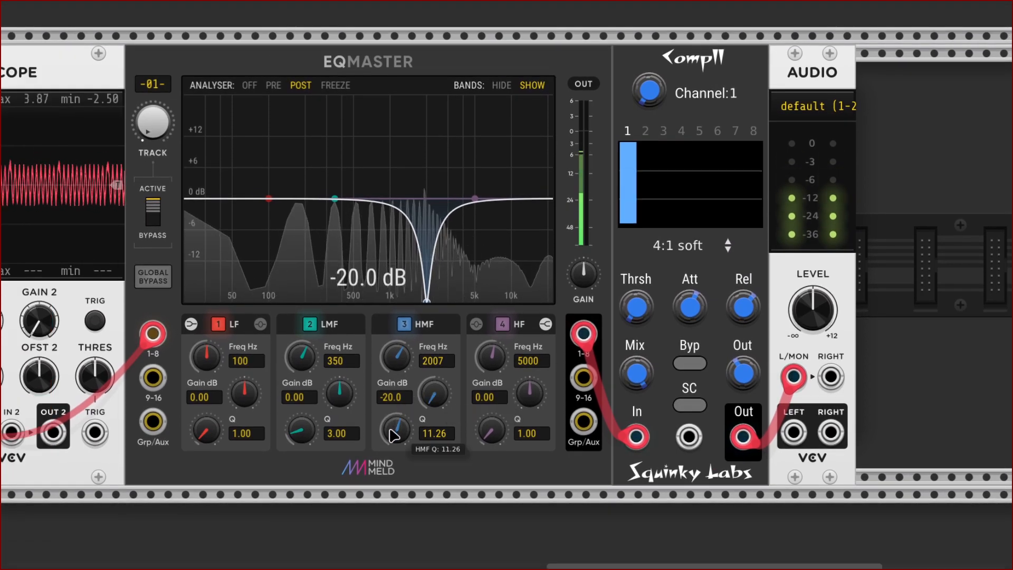
drag(395, 432, 396, 459)
drag(391, 352, 392, 356)
drag(349, 383, 349, 383)
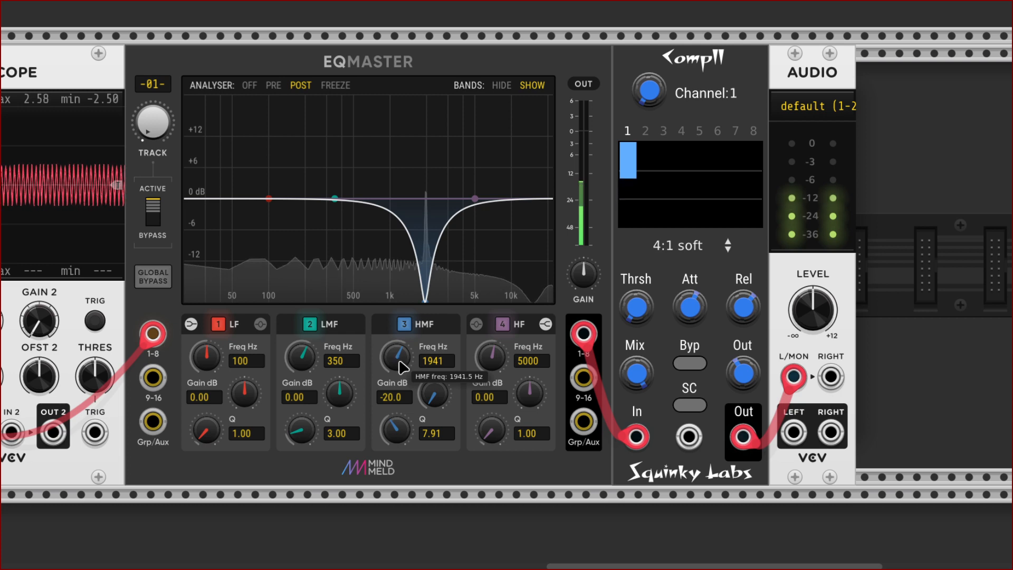
click(434, 397)
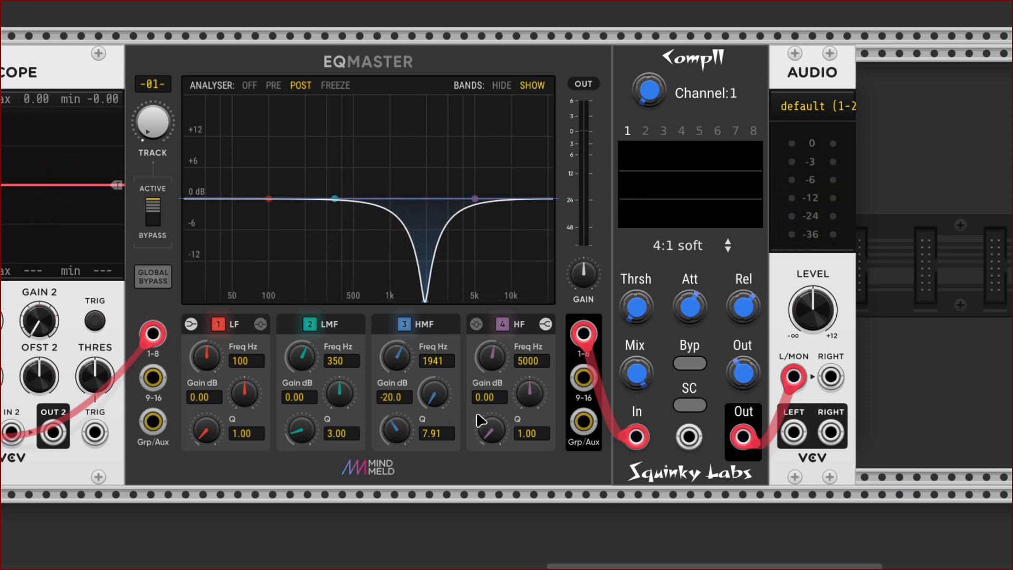
- Raise EQMaster's HMF gain to -0.10 dB
drag(437, 394, 438, 370)
drag(383, 412, 384, 412)
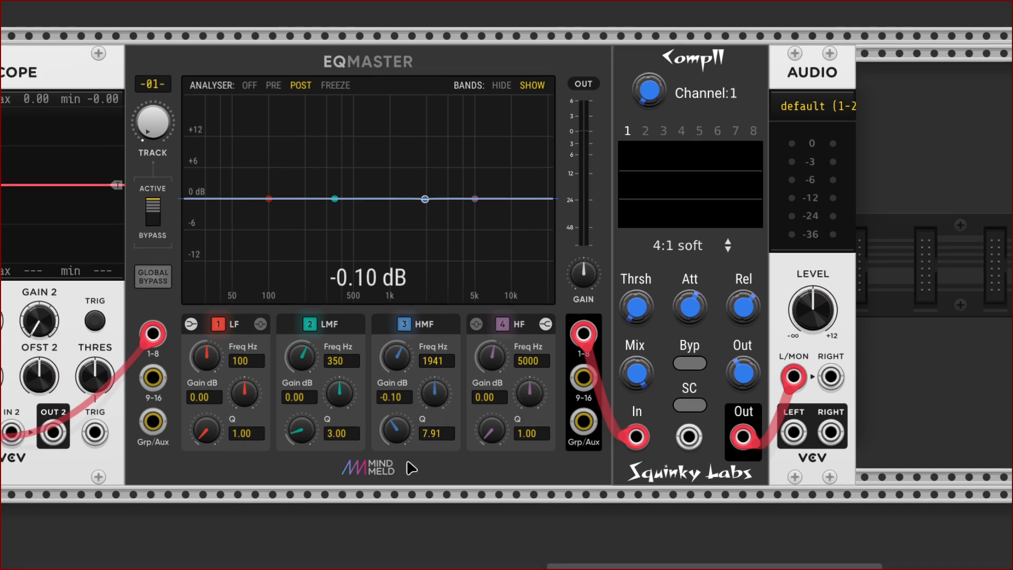
scroll(389, 434, left, 15)
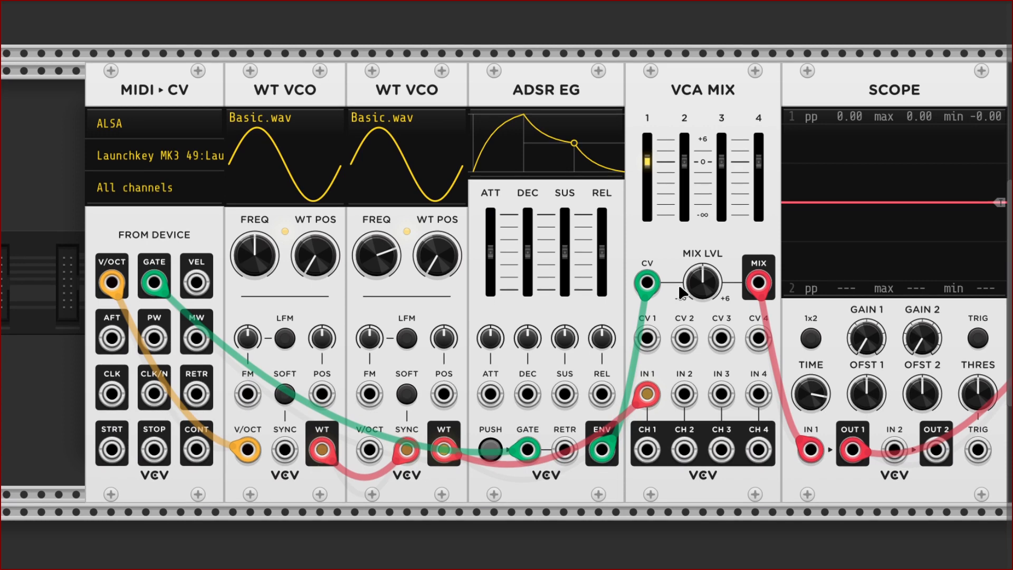
scroll(681, 287, right, 5)
scroll(679, 287, right, 2)
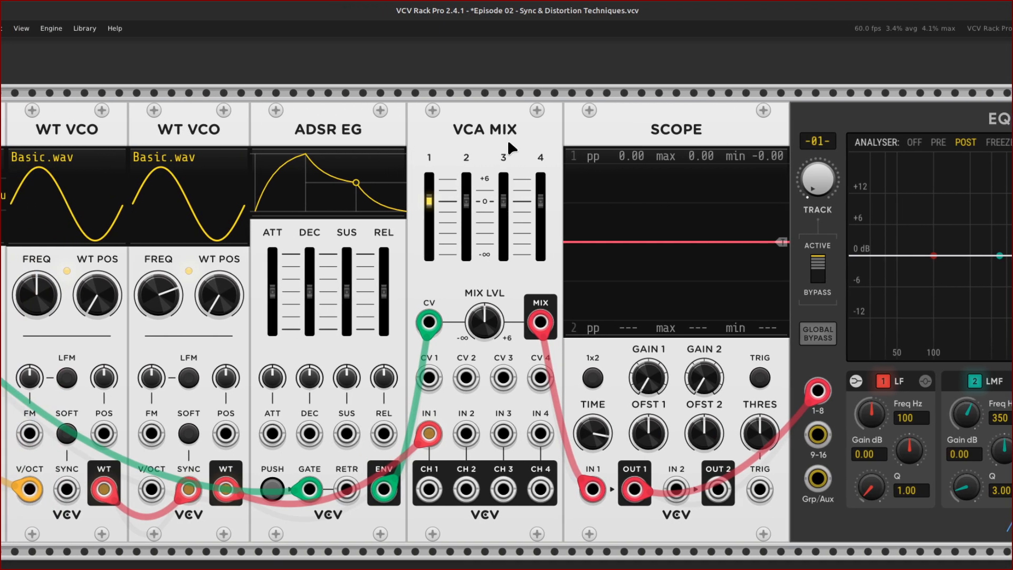
ctrl+click(446, 138)
ctrl+click(565, 141)
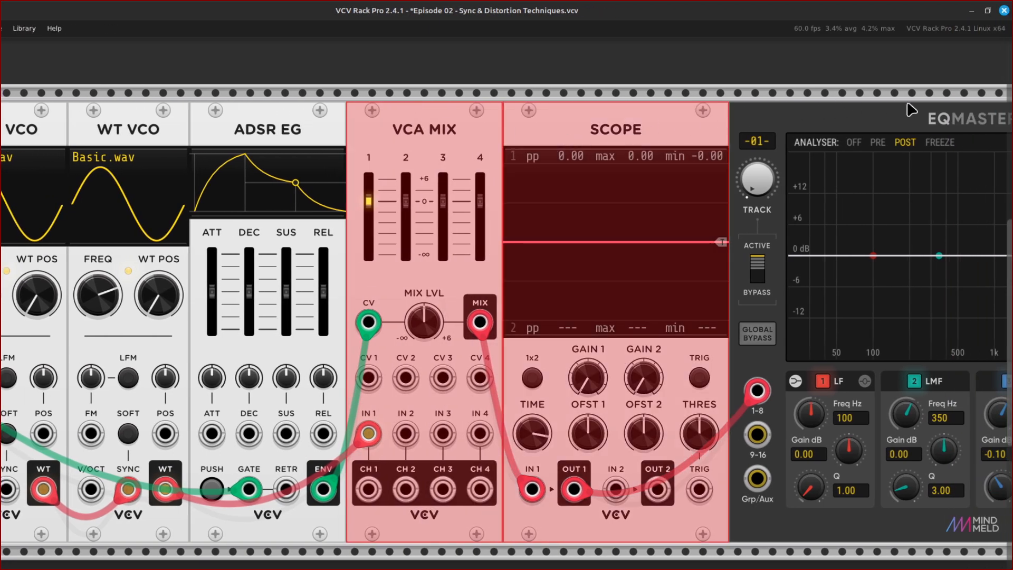
ctrl+click(879, 131)
scroll(791, 140, right, 10)
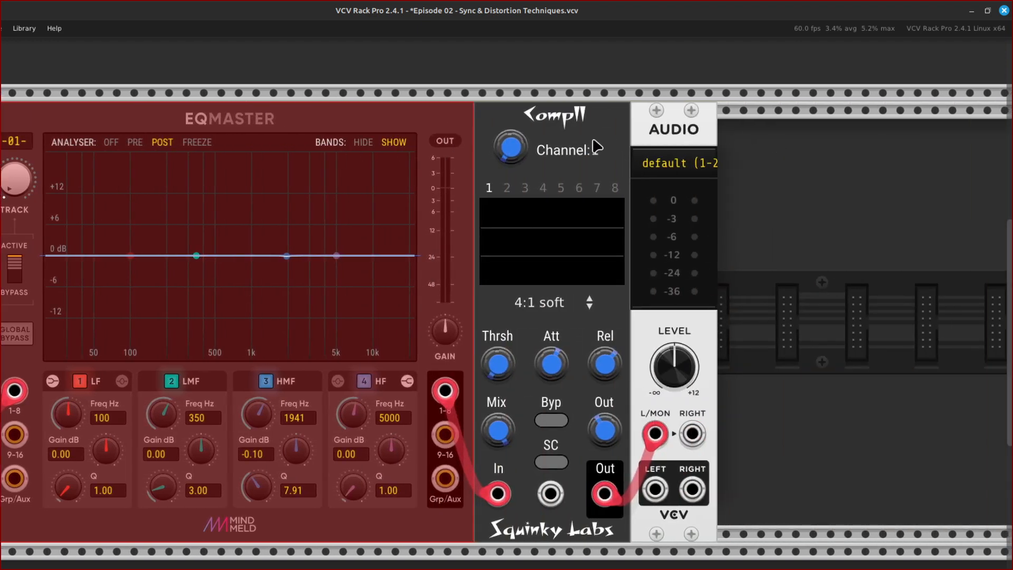
ctrl+click(596, 147)
click(728, 148)
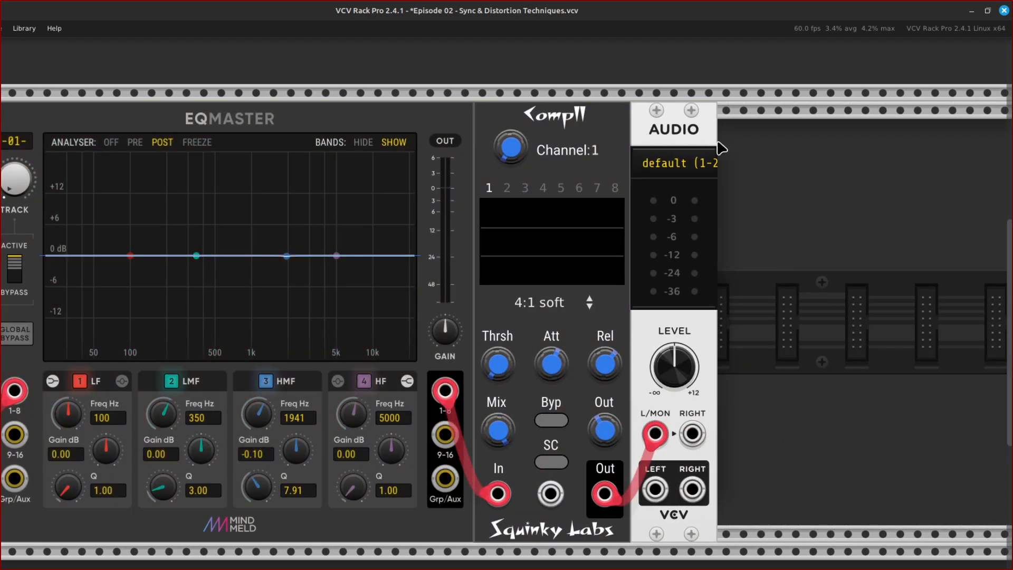
- Move ADSR EG, VCA MIX, SCOPE, EQMaster, Comp II and AUDIO together away from the second WT VCO, leaving a gap for a new module
ctrl+click(658, 152)
ctrl+click(567, 150)
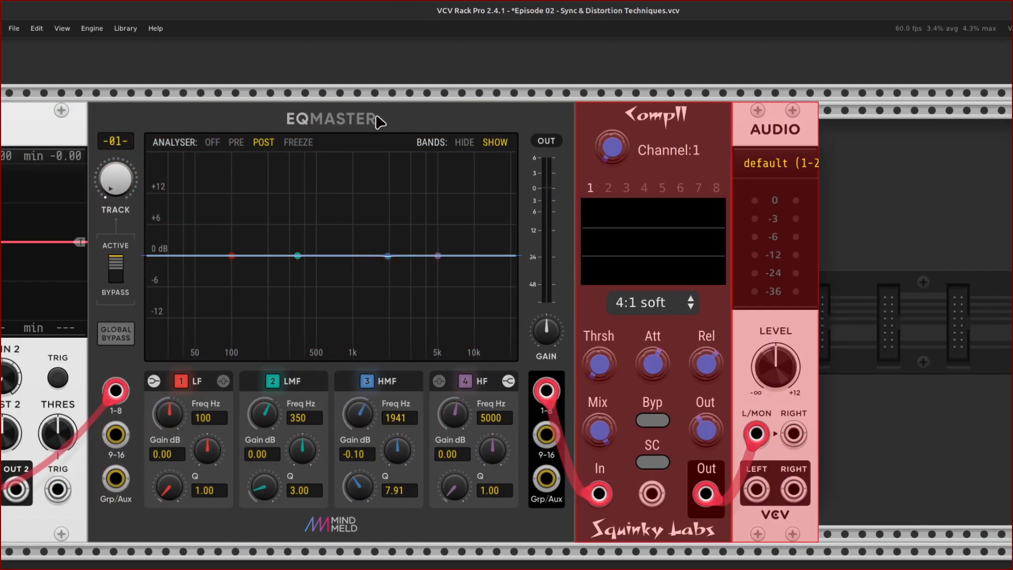
scroll(401, 124, left, 4)
ctrl+click(462, 117)
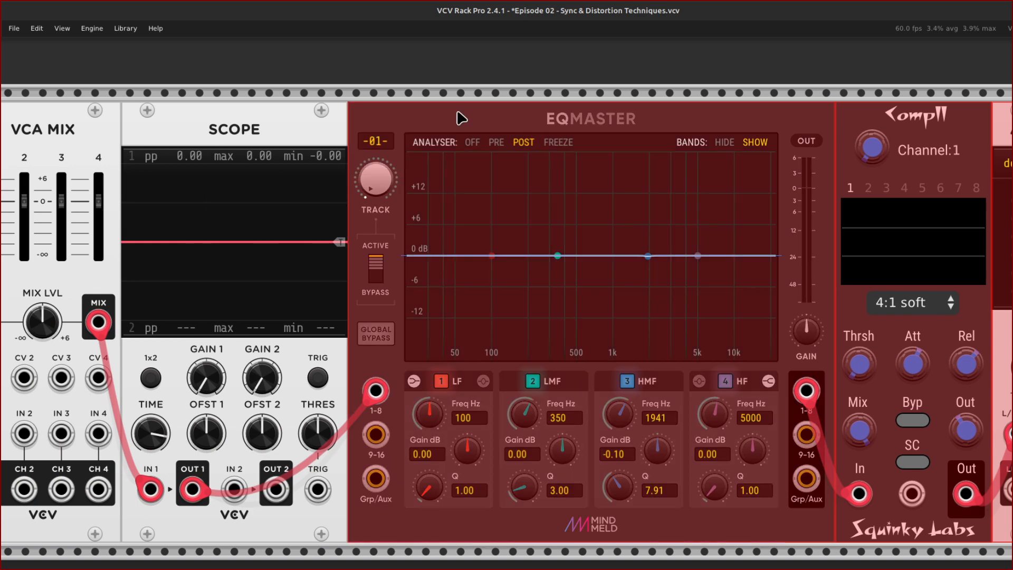
ctrl+click(300, 104)
scroll(154, 113, left, 5)
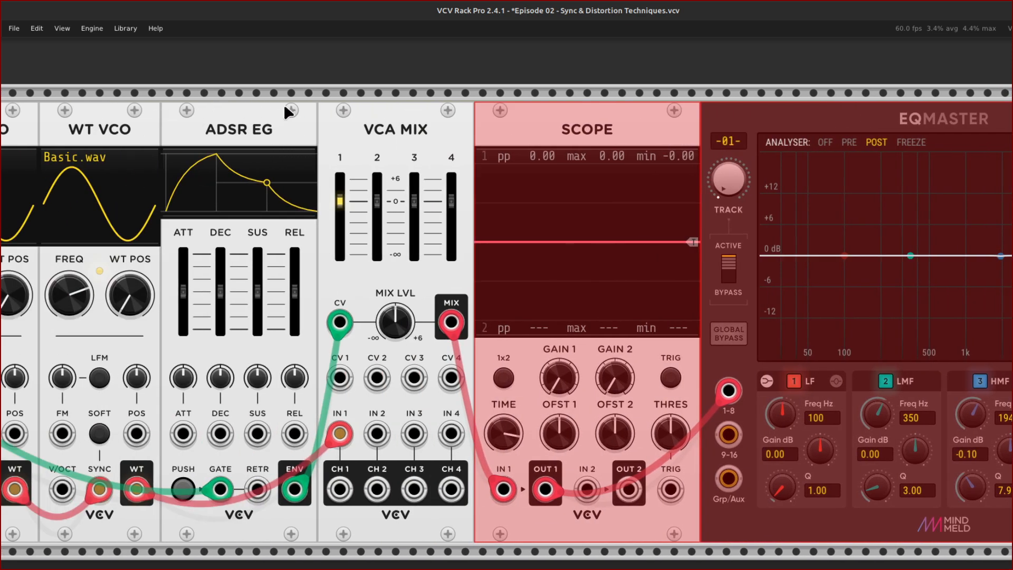
ctrl+click(385, 111)
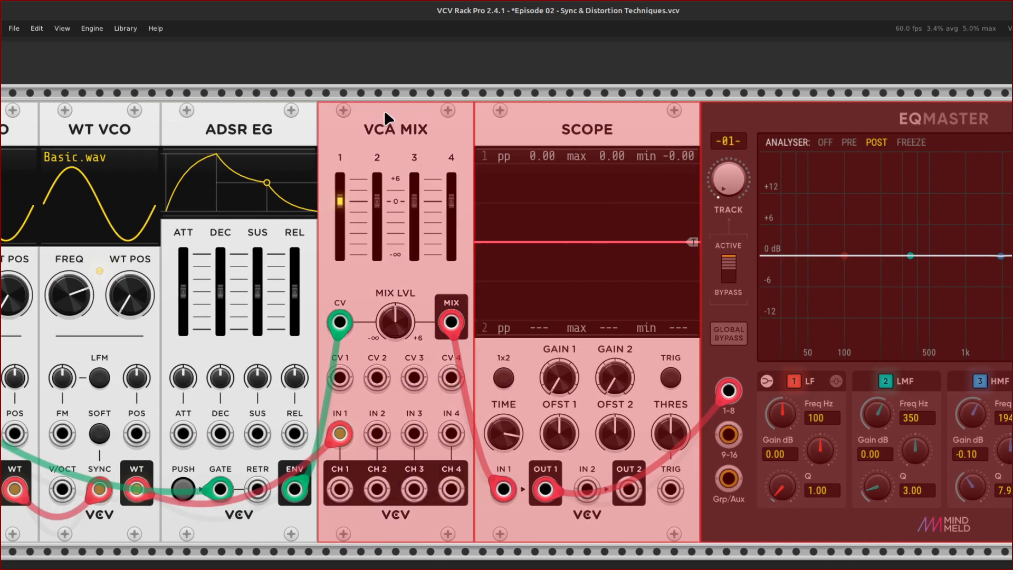
ctrl+click(229, 105)
drag(228, 106, 484, 136)
click(390, 217)
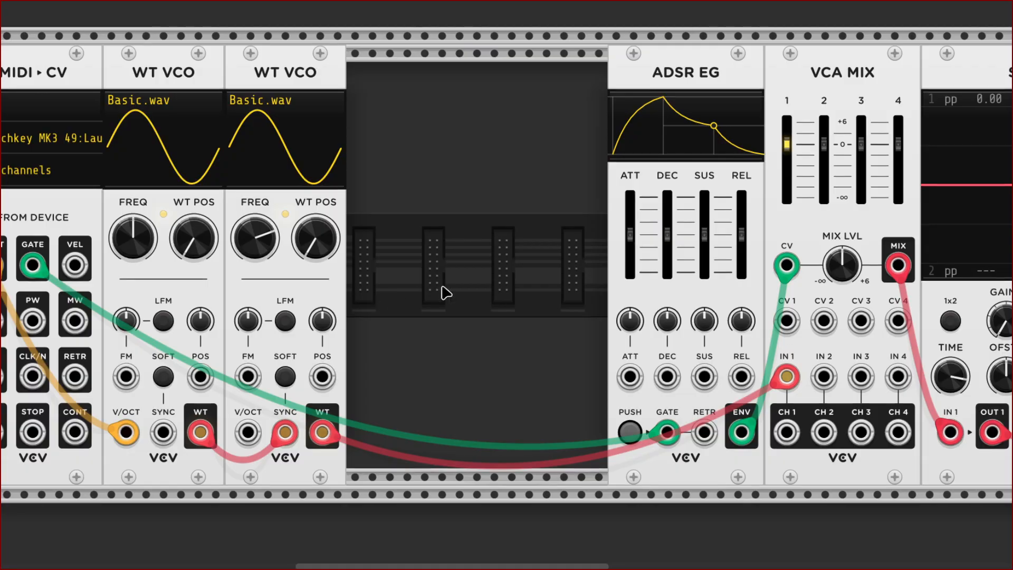
- Add the VCV VCF module and place it directly beside the second WT VCO
right_click(445, 293)
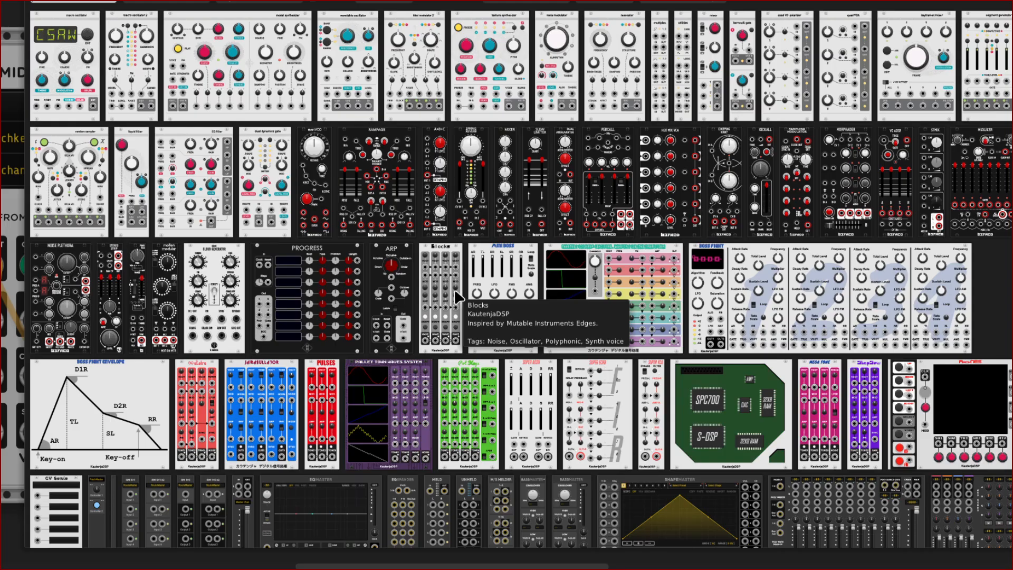
text(vcf)
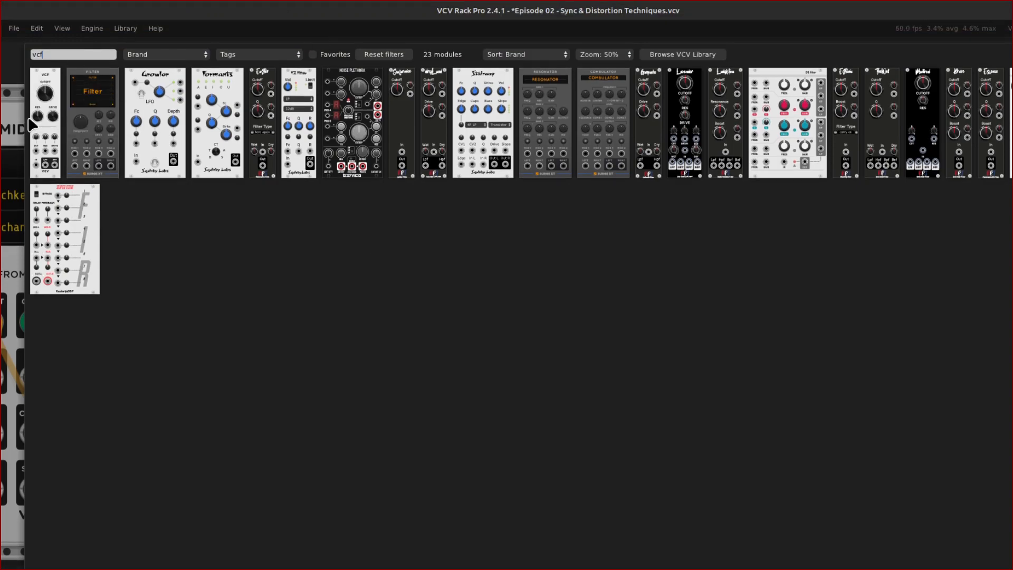
click(47, 108)
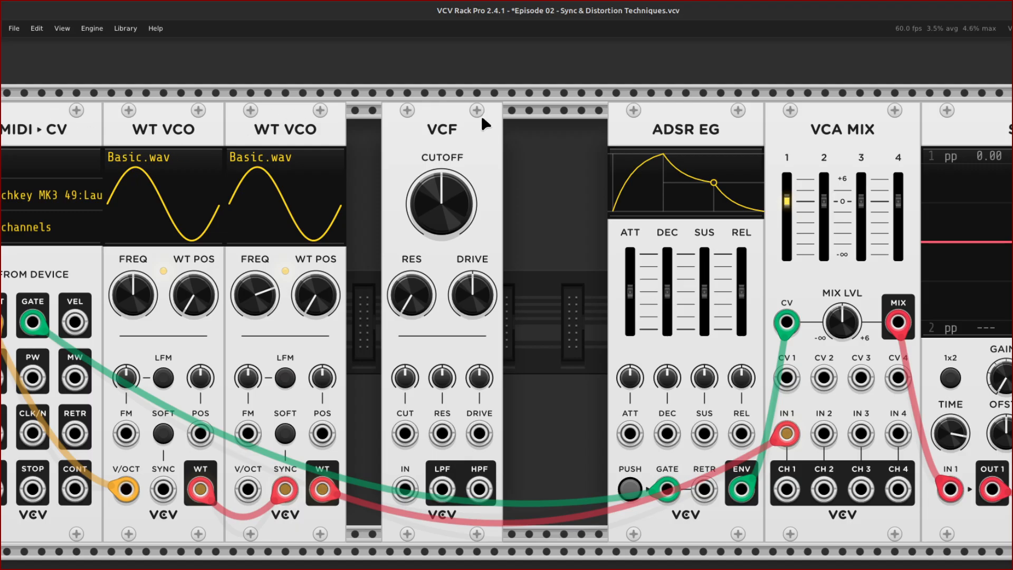
drag(483, 116, 432, 125)
- Move the cable end of the second WT VCO's output from VCA MIX's IN 1 to the VCF's IN
scroll(432, 125, left, 5)
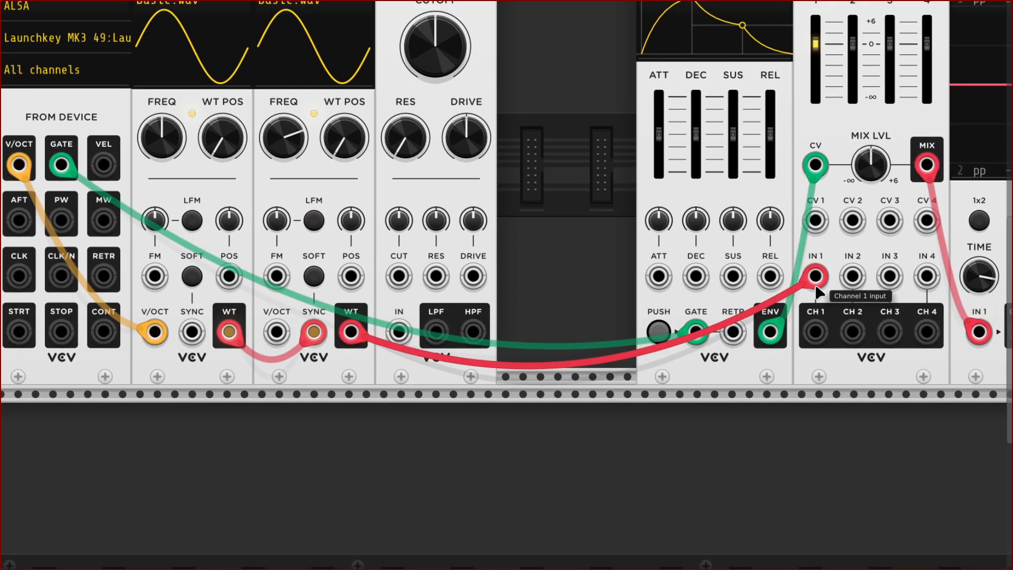
drag(817, 292, 442, 395)
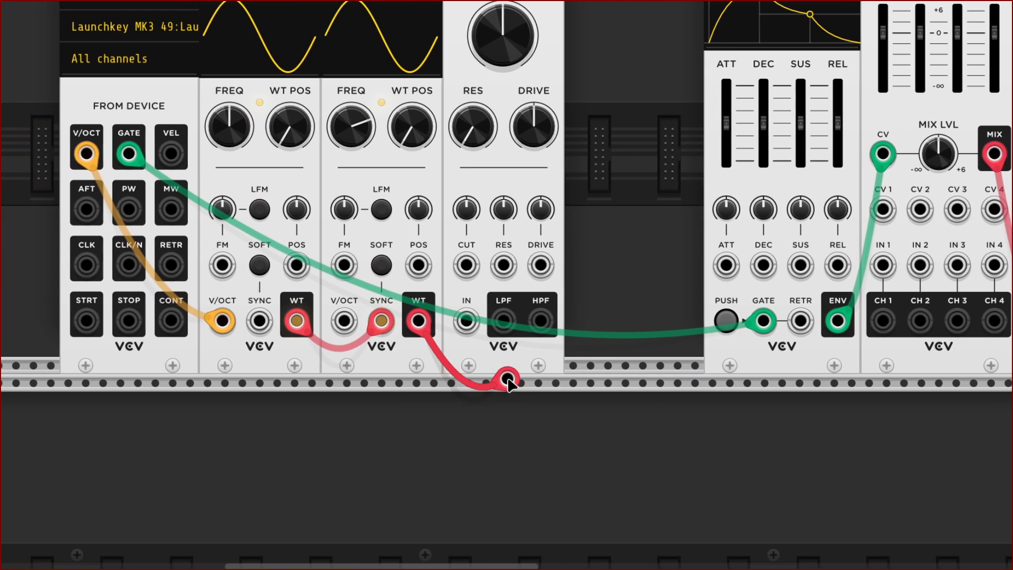
drag(508, 354, 467, 320)
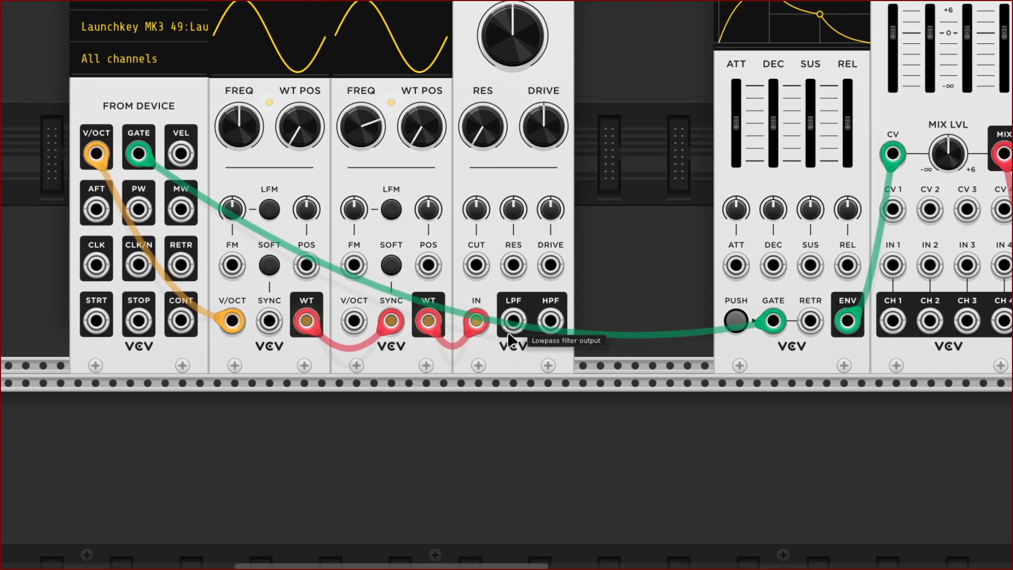
- Patch the VCF's LPF output to VCA MIX's IN 1 with a new red cable
right_click(510, 338)
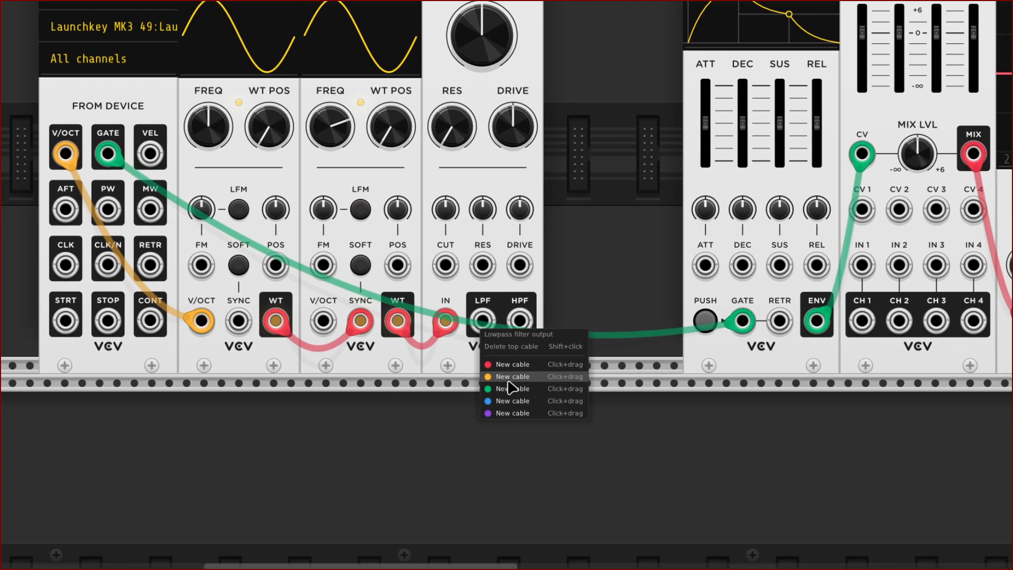
click(510, 364)
scroll(520, 414, right, 7)
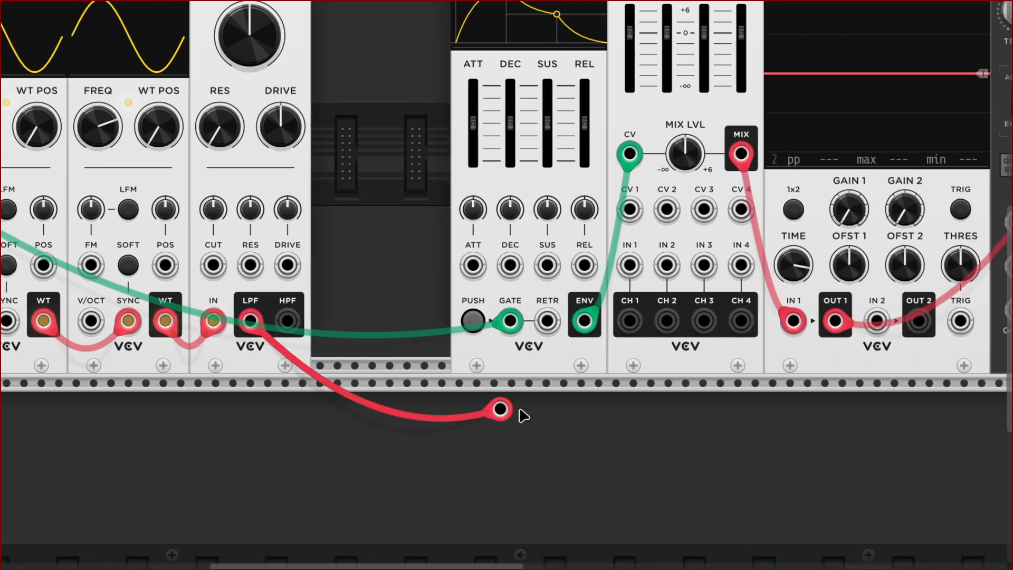
click(500, 266)
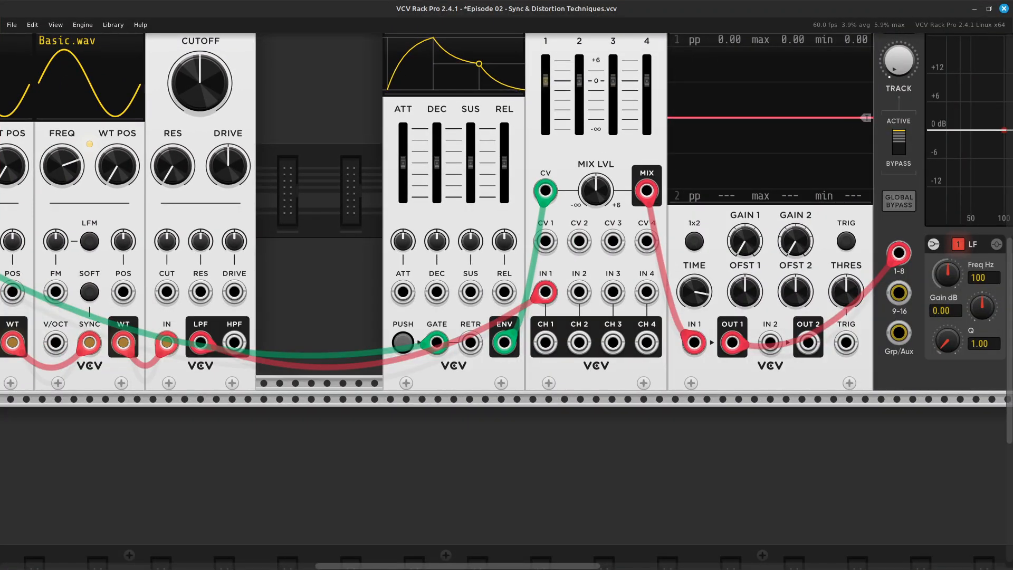
- Move MIDI-CV, both WT VCOs and the VCF together up against ADSR EG to close the gap
scroll(506, 290, up, 5)
scroll(507, 290, left, 3)
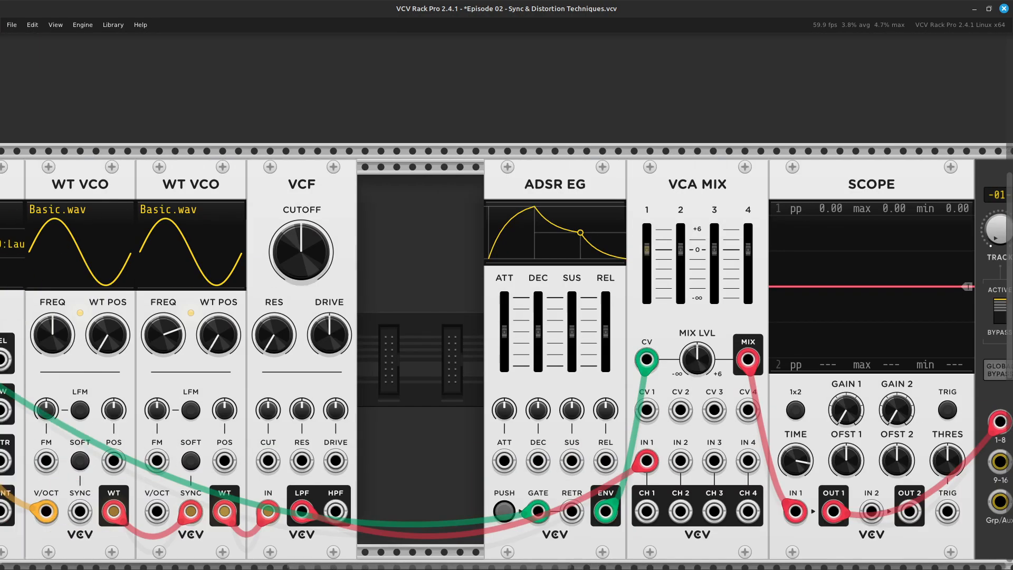
key(ctrl+minus)
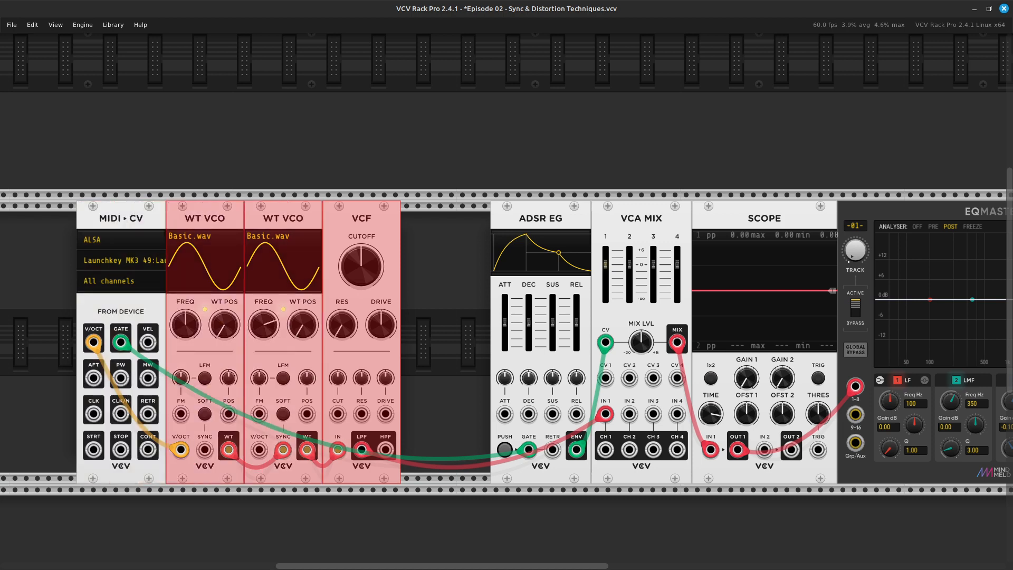
shift+click(121, 218)
drag(121, 217, 210, 218)
key(Escape)
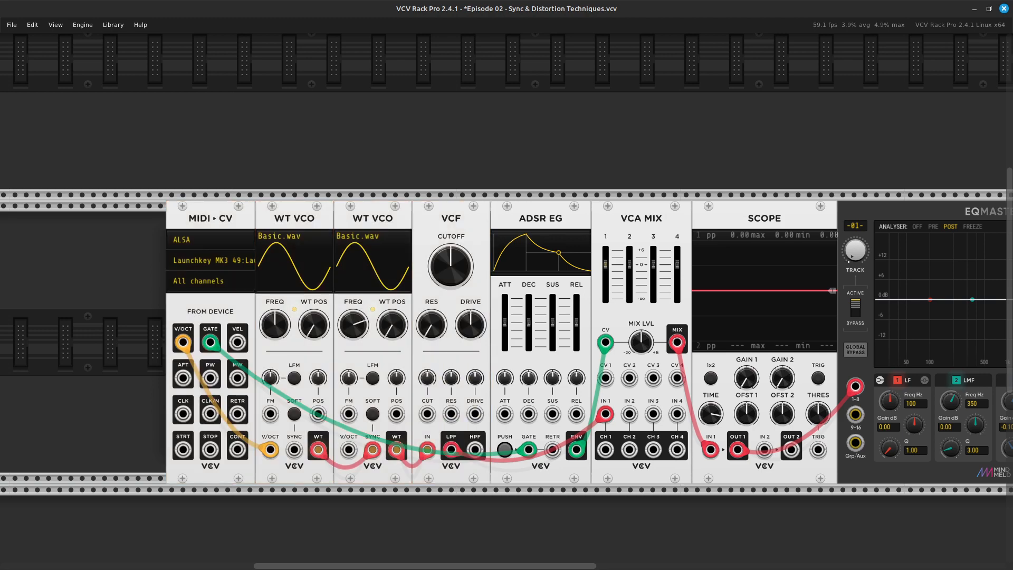
- Lower the second WT VCO's frequency to slightly above the knob's centre and raise the VCF's cutoff well above its midpoint
key(ctrl+equal)
key(ctrl+equal)
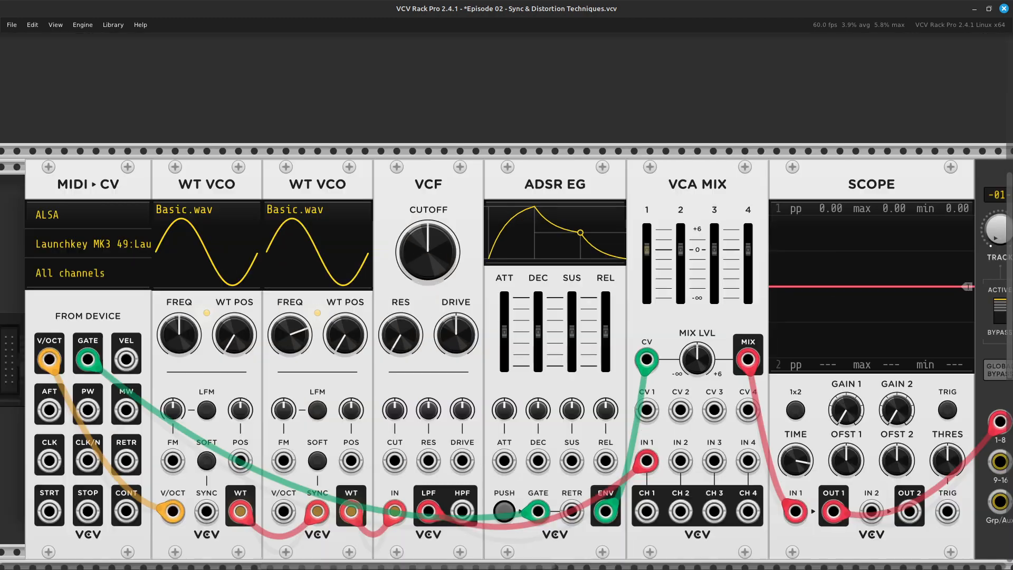
scroll(554, 396, down, 5)
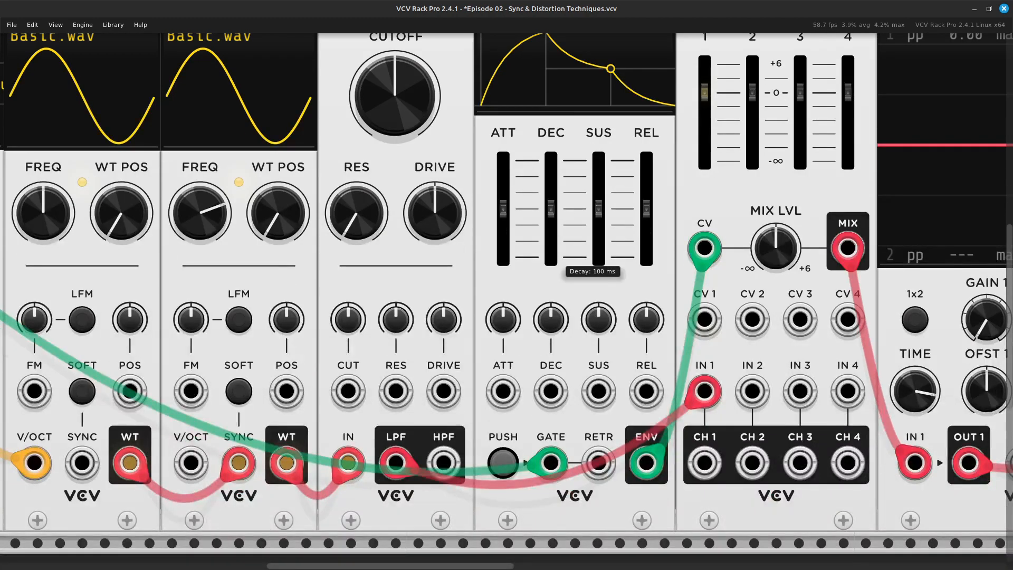
scroll(507, 301, up, 3)
scroll(507, 301, left, 4)
mouse_move(513, 161)
mouse_down()
mouse_move(513, 135)
mouse_move(513, 165)
mouse_up()
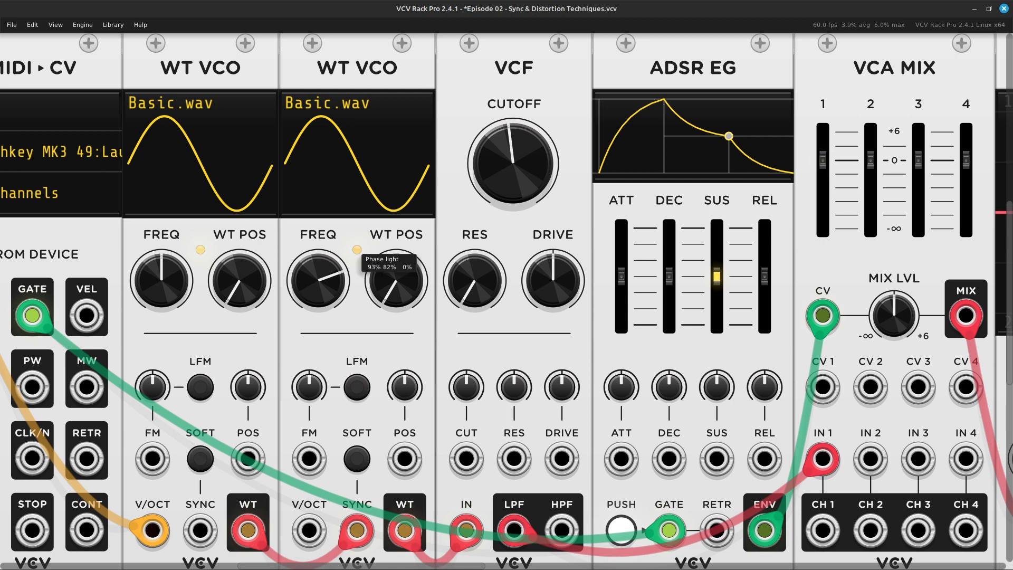
drag(318, 280, 318, 280)
drag(513, 164, 513, 146)
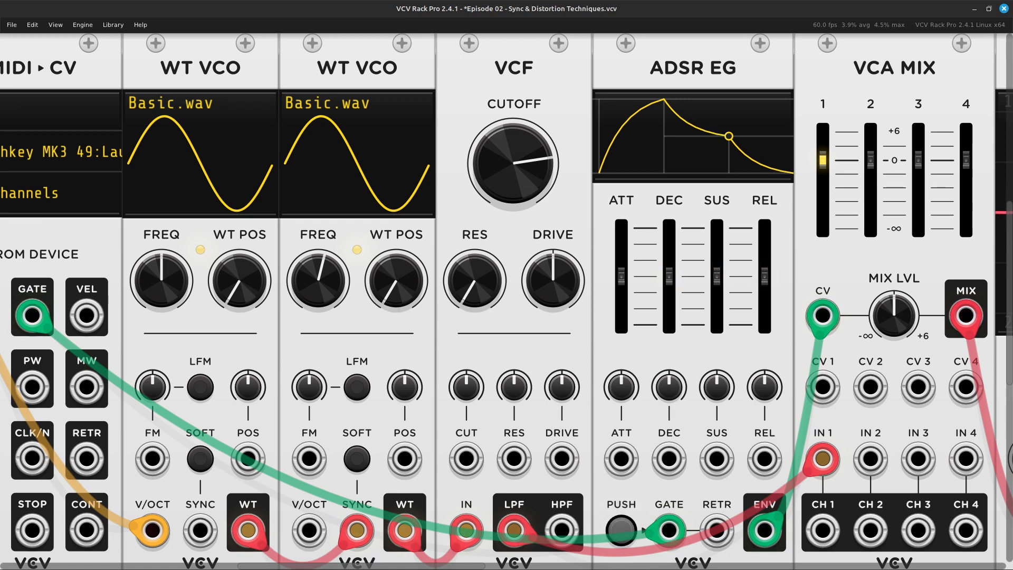
- Raise the second WT VCO's frequency and patch ADSR EG's envelope output to its FM input with a new green cable
drag(318, 279, 317, 259)
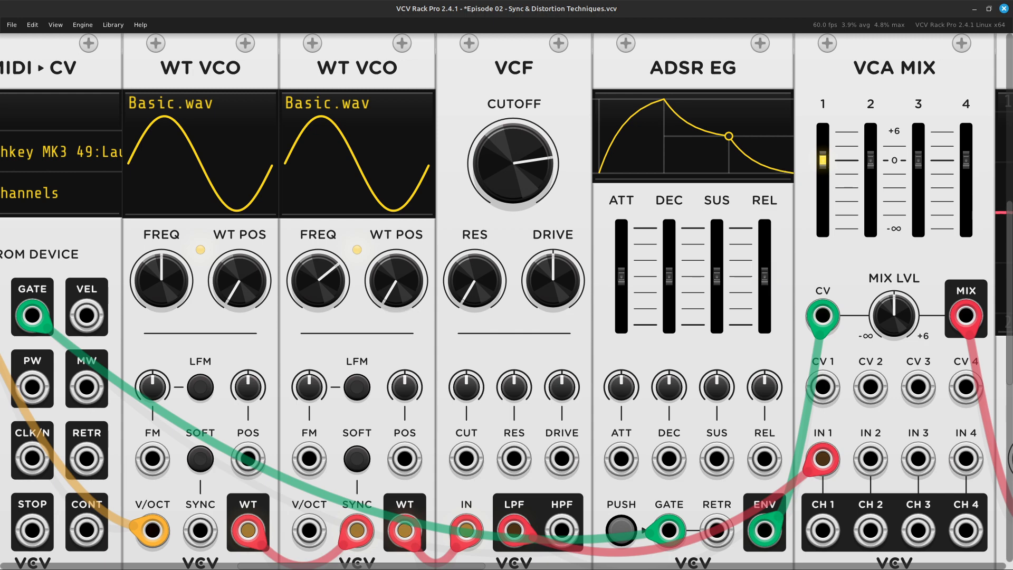
scroll(506, 285, down, 5)
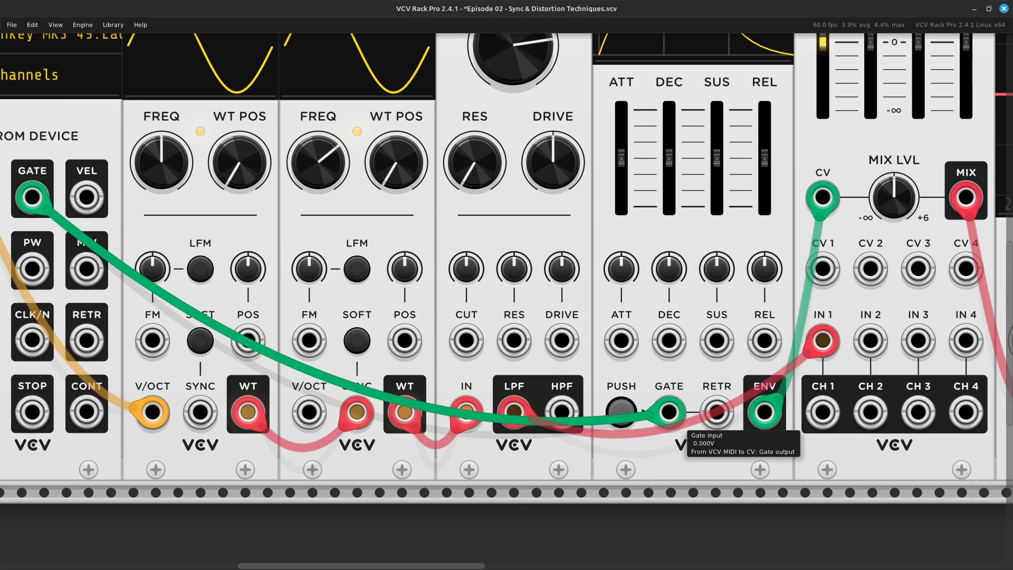
scroll(507, 352, left, 5)
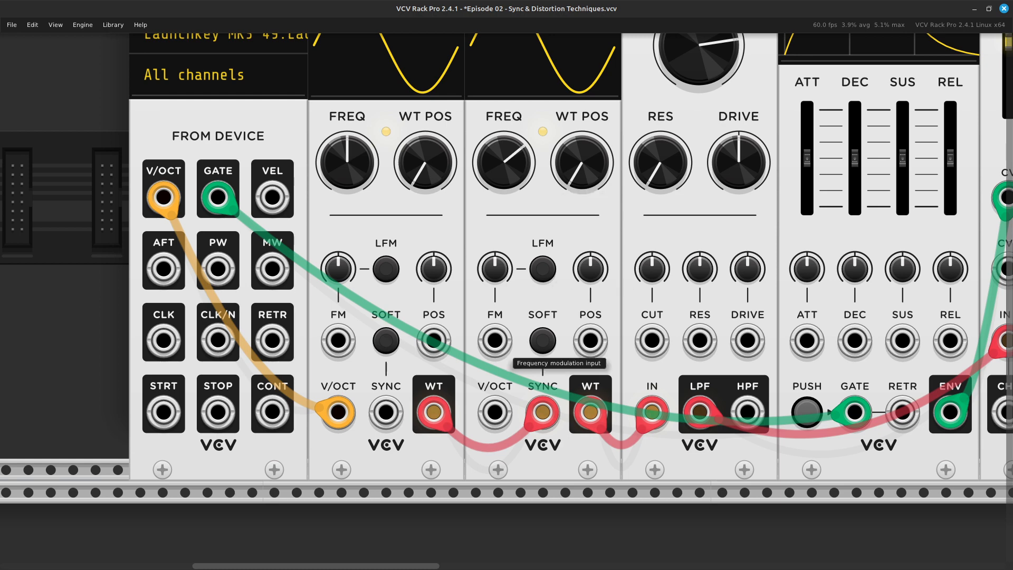
right_click(496, 341)
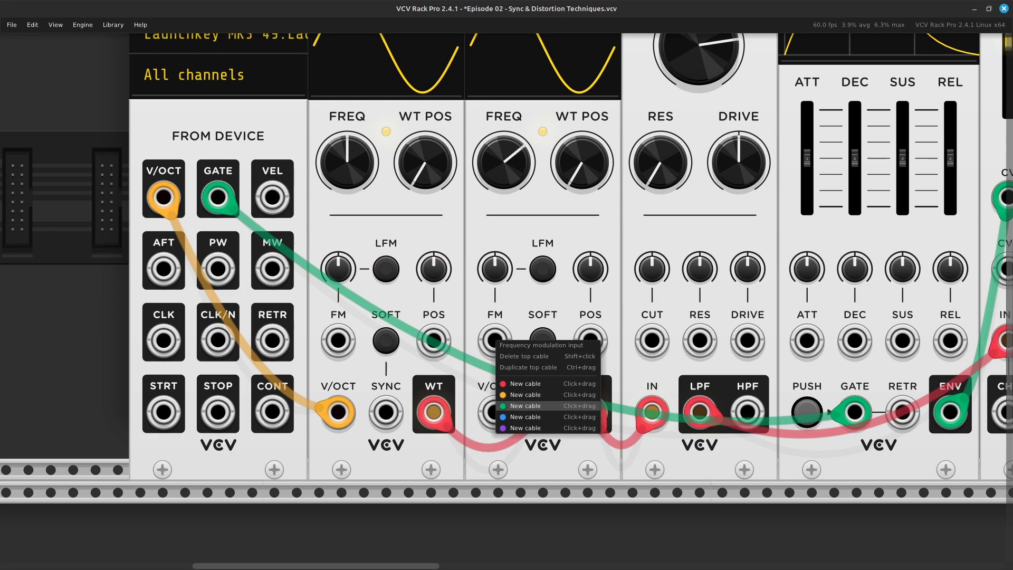
drag(525, 405, 663, 412)
scroll(565, 442, right, 5)
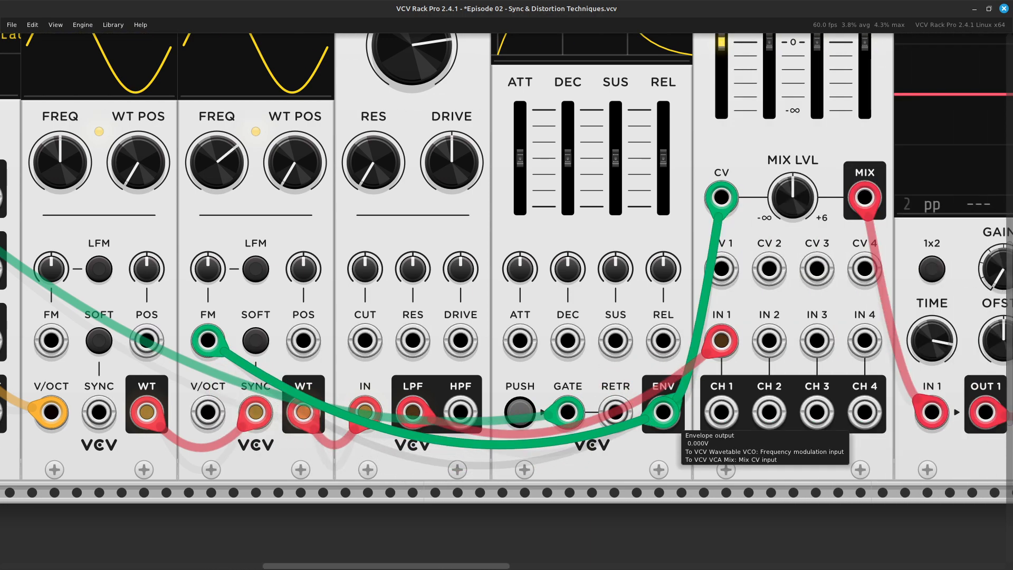
- Turn the second WT VCO's FM amount slightly above centre and lower its frequency to about 267 Hz
scroll(633, 380, left, 5)
scroll(604, 380, up, 2)
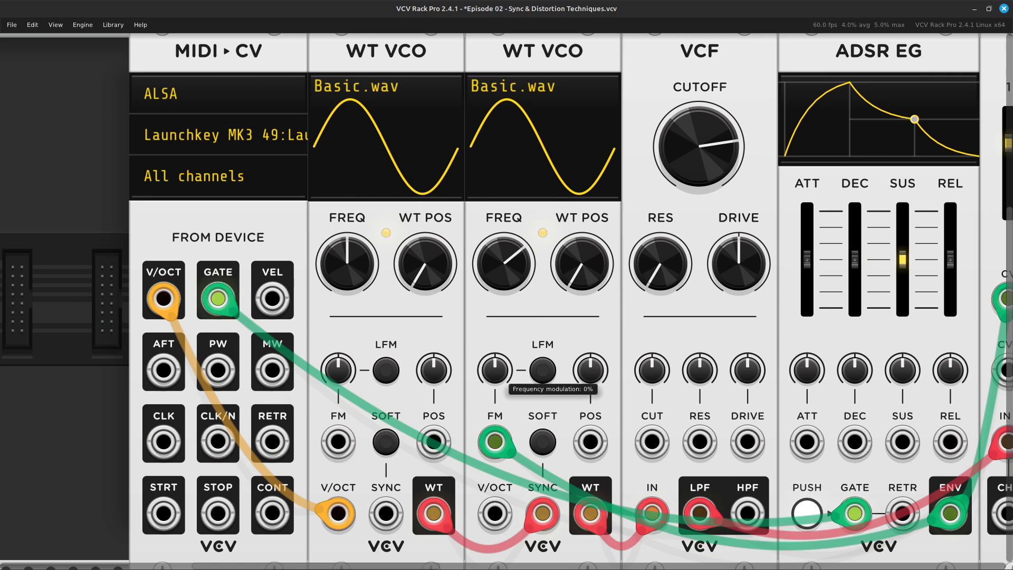
drag(495, 370, 494, 353)
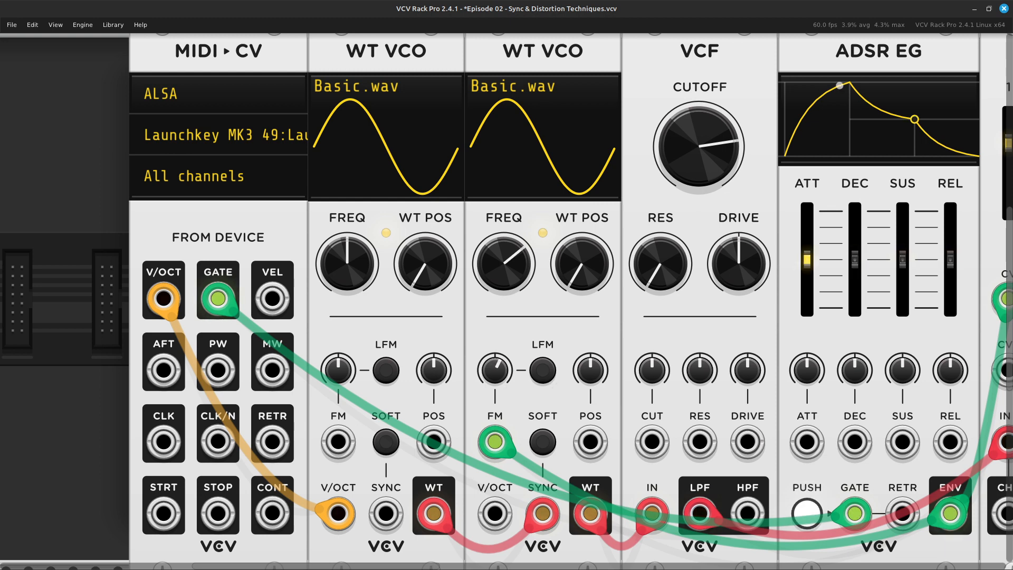
drag(504, 263, 504, 296)
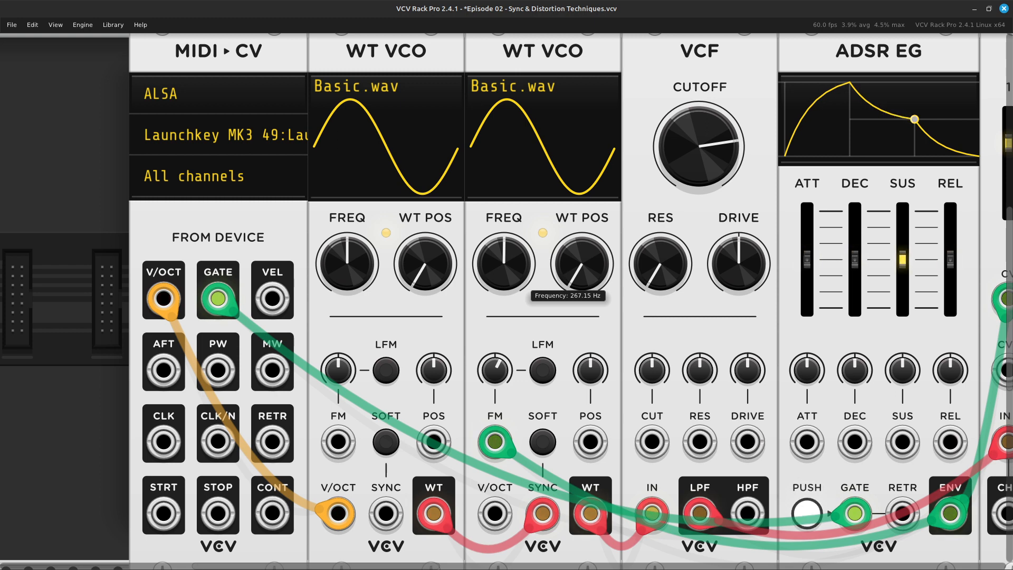
- Switch the second WT VCO's sync from hard to soft and set its frequency just above the knob's centre
scroll(507, 300, right, 10)
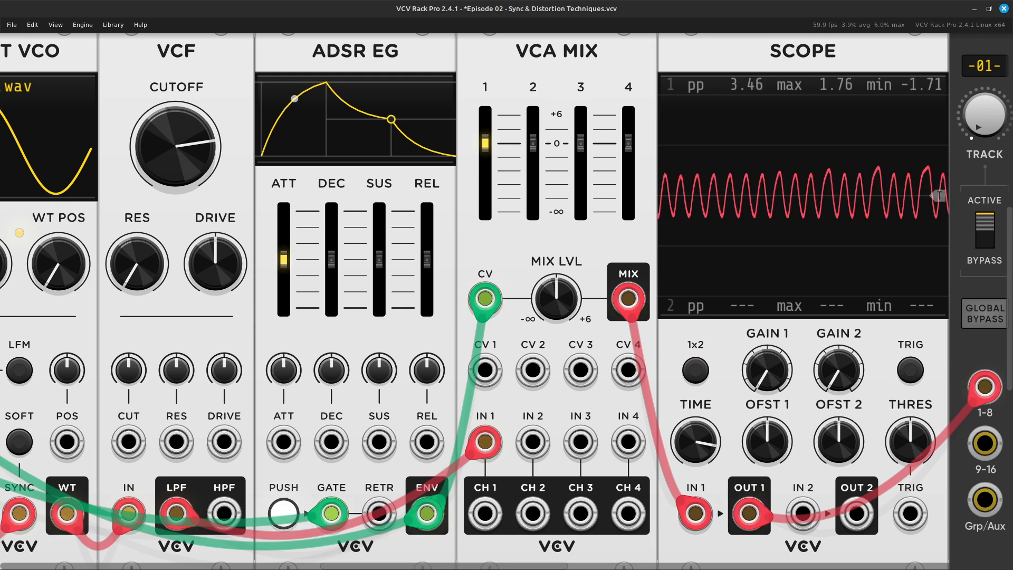
scroll(433, 185, left, 4)
scroll(432, 184, left, 4)
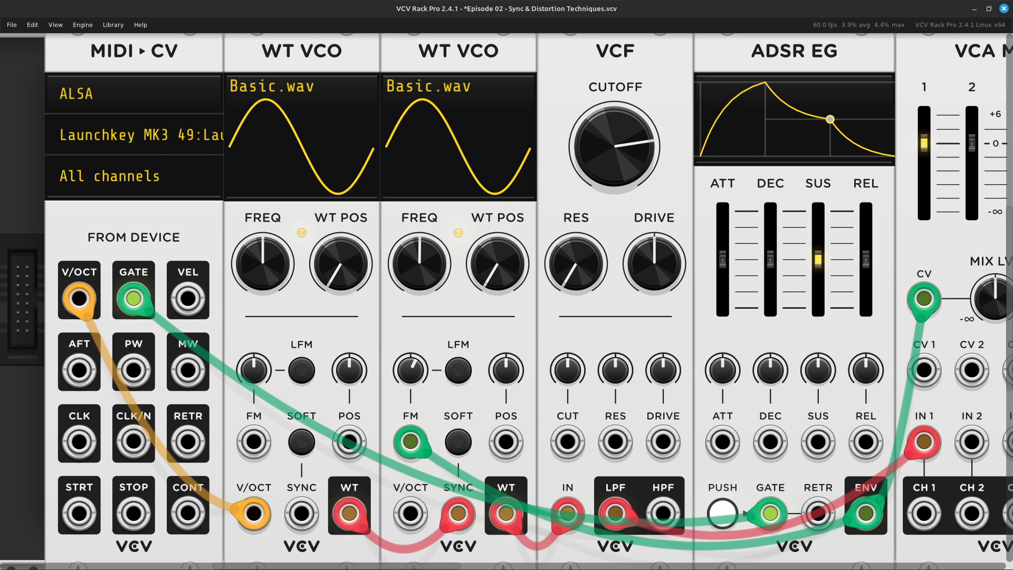
scroll(506, 301, right, 3)
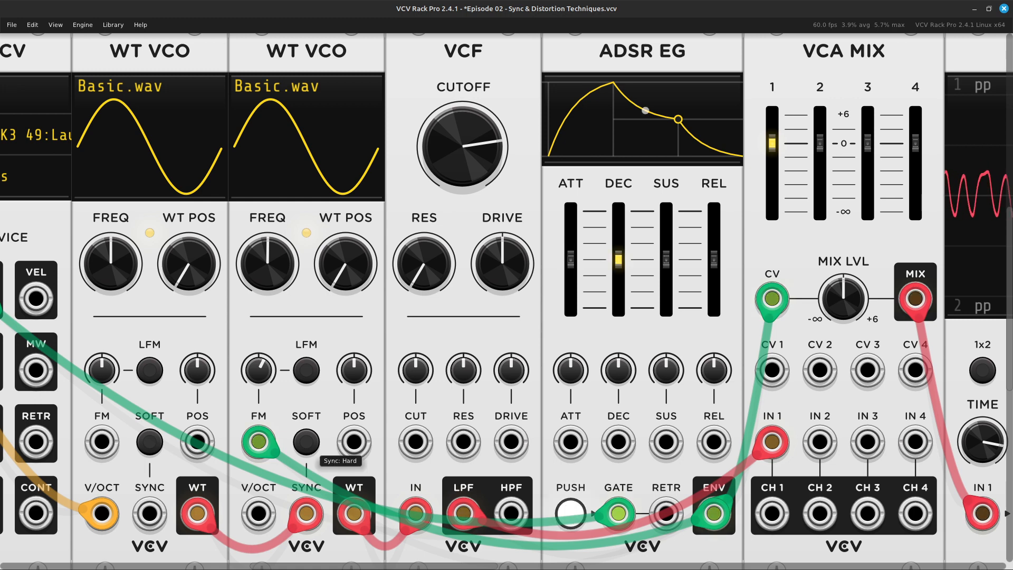
click(306, 441)
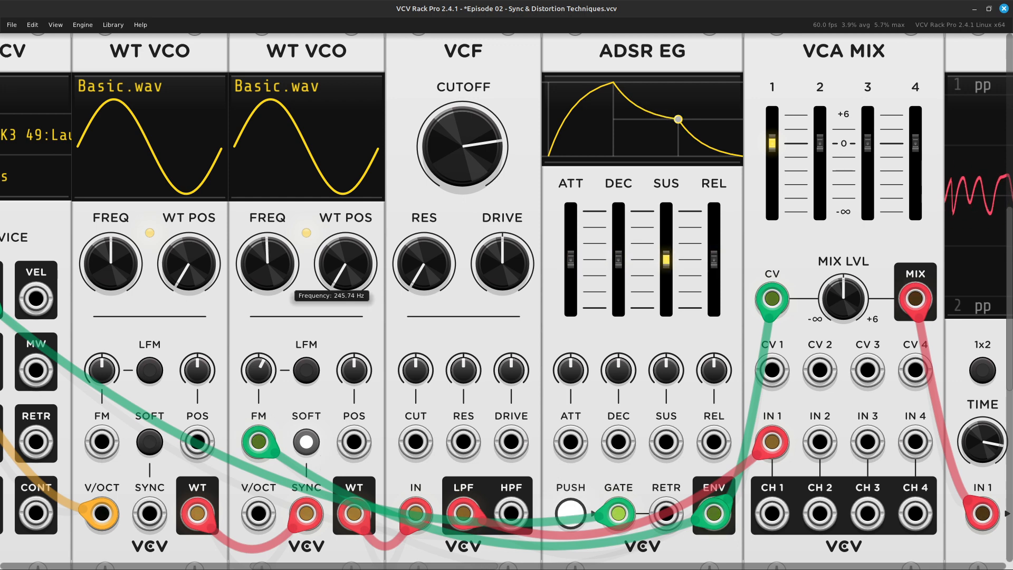
drag(267, 264, 268, 248)
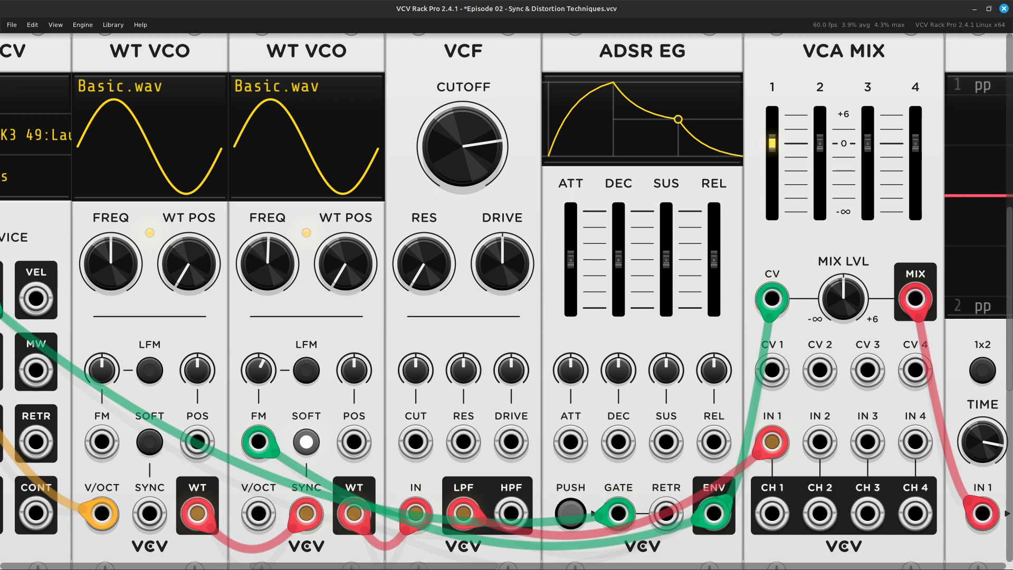
- Open the VCF's cutoff to 8000 Hz and turn the second WT VCO's wavetable position to maximum for a square wave
drag(463, 148, 463, 103)
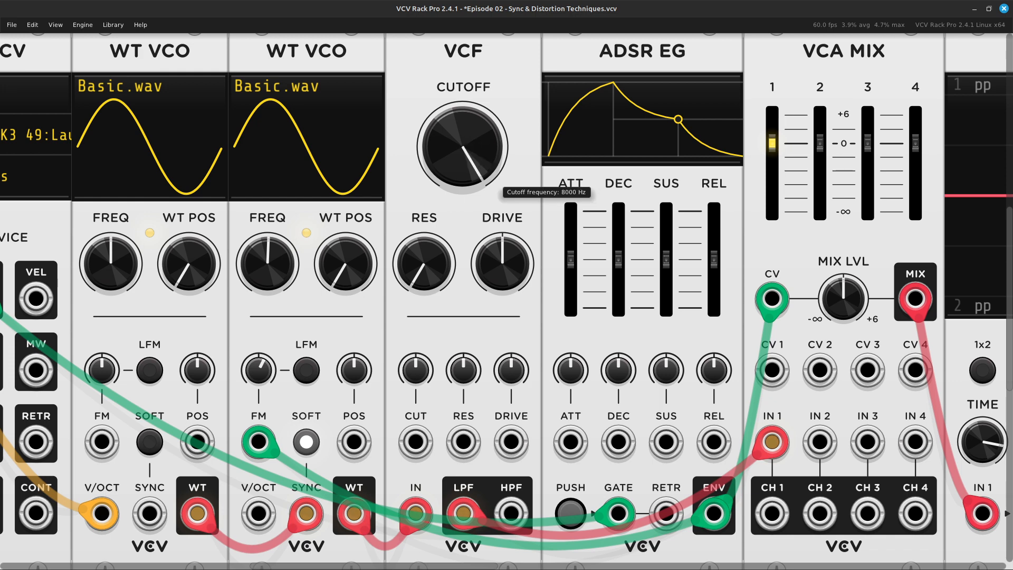
scroll(370, 288, left, 5)
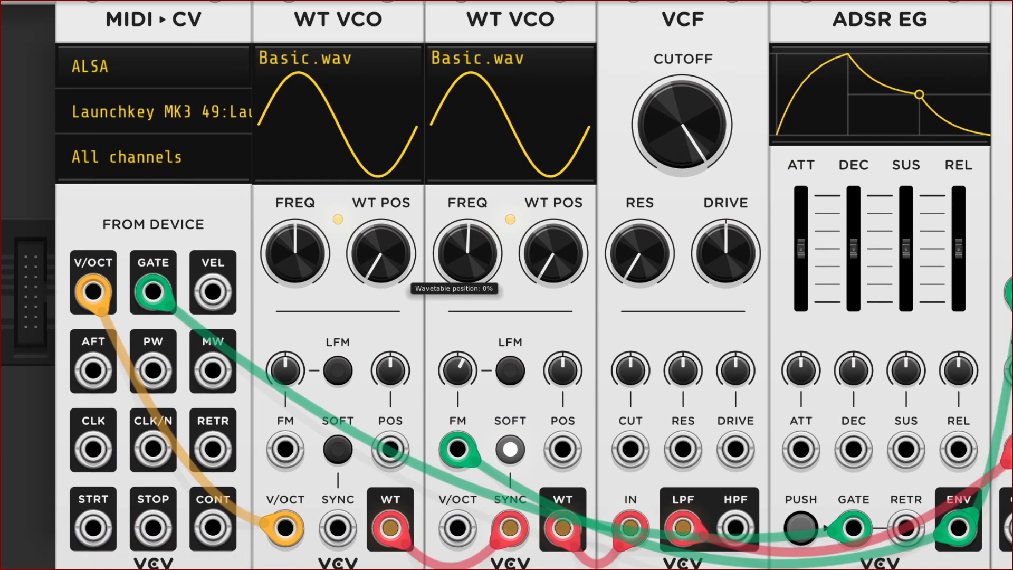
drag(431, 290, 431, 289)
mouse_move(379, 253)
mouse_down()
mouse_move(380, 232)
mouse_move(380, 265)
mouse_up()
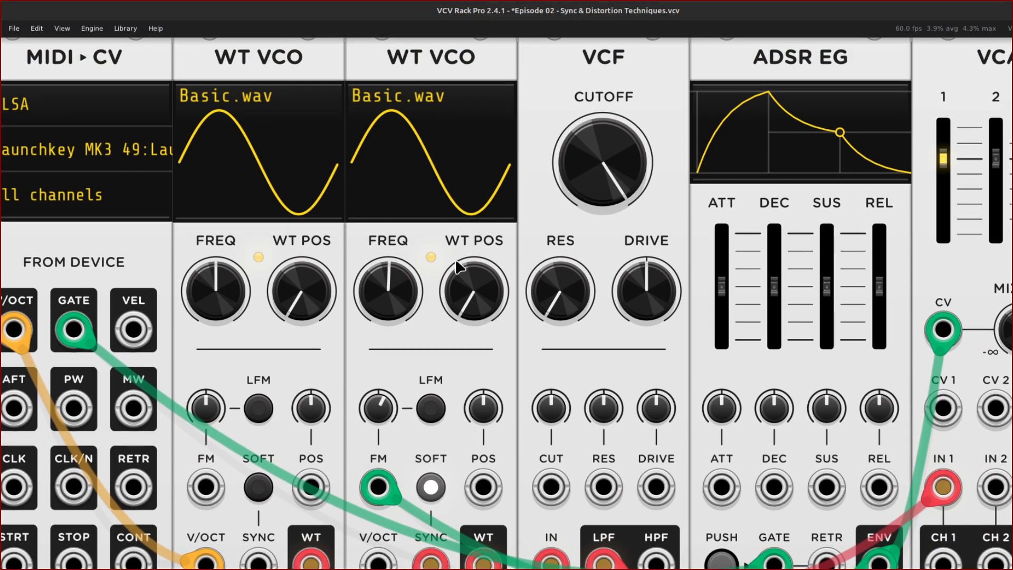
mouse_move(470, 274)
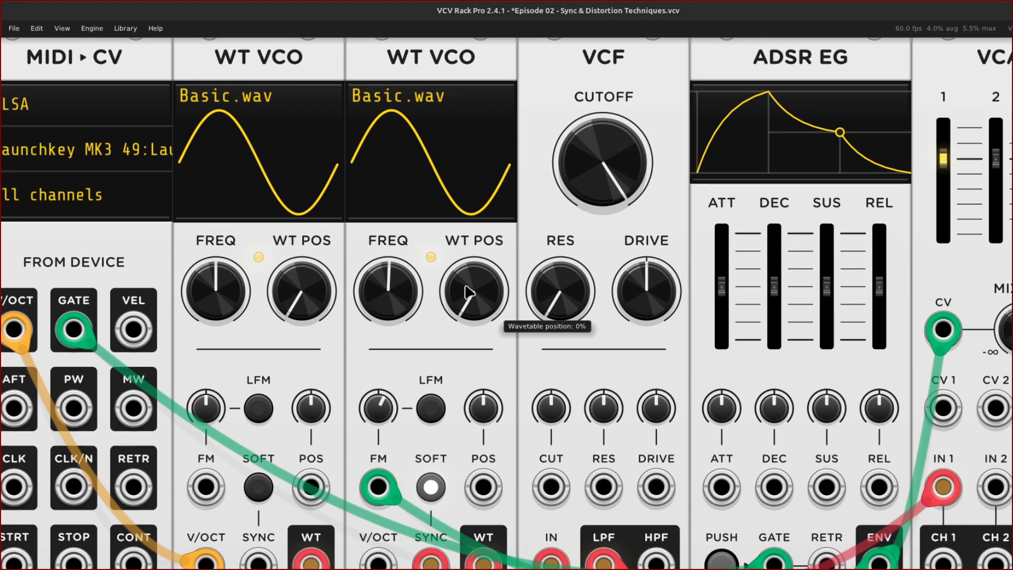
drag(465, 286, 423, 184)
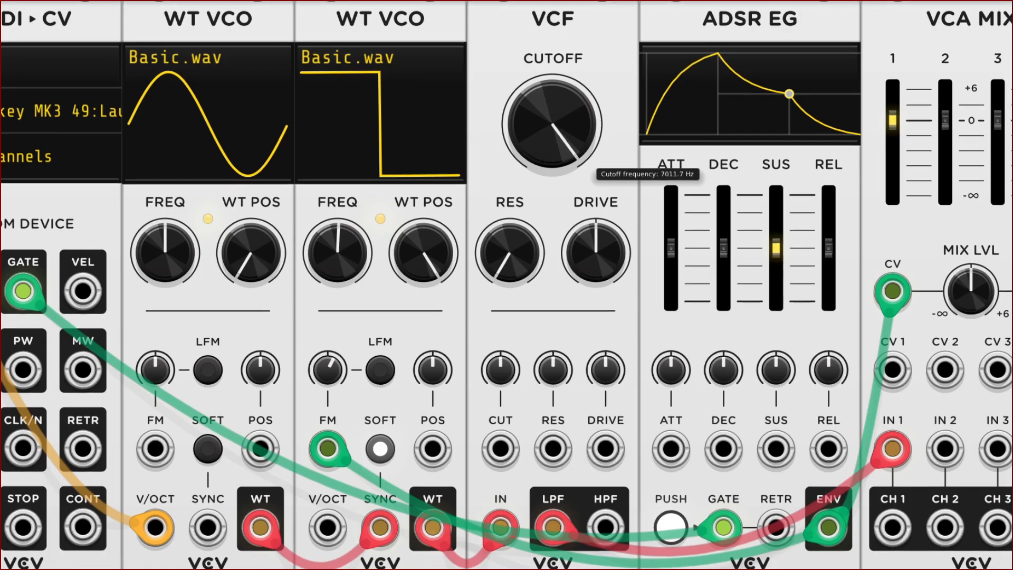
- Lower the VCF's cutoff to well above its midpoint and raise its resonance to roughly a third of the range
drag(577, 136, 576, 180)
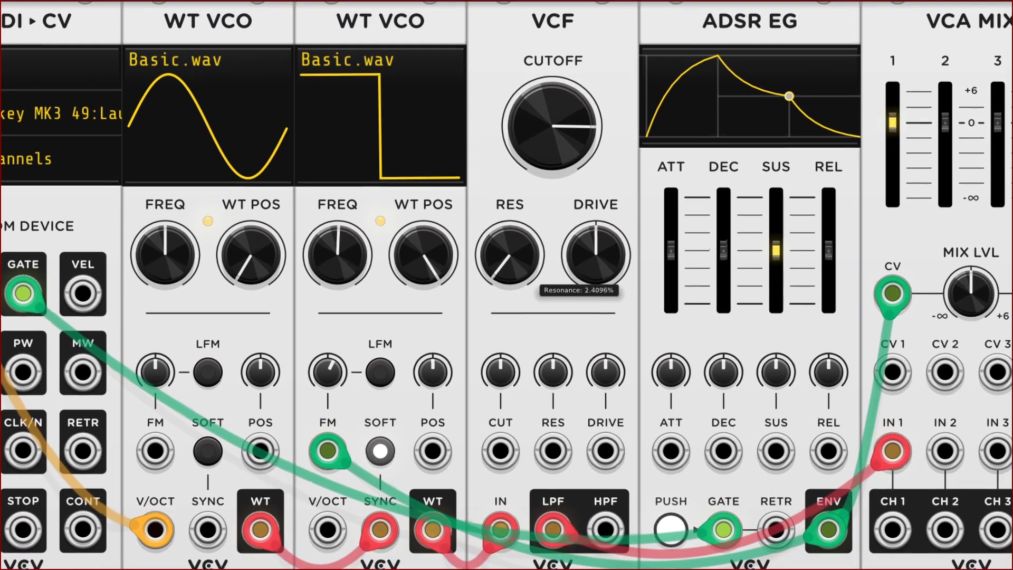
drag(510, 255, 510, 149)
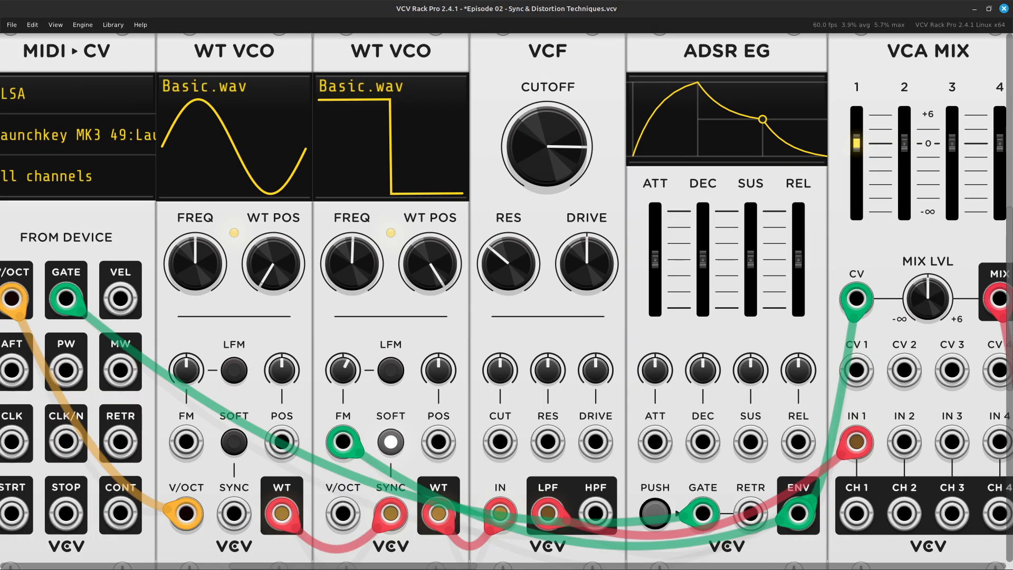
- Move MIDI-CV away from the oscillators and delete both WT VCO modules from the rack
scroll(506, 301, left, 3)
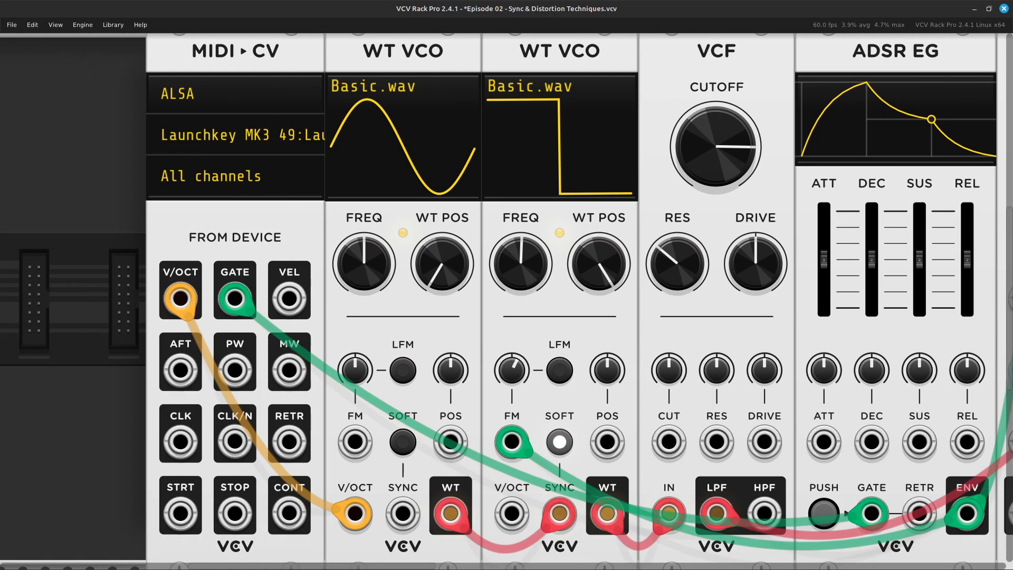
key(ctrl+minus)
scroll(507, 301, right, 4)
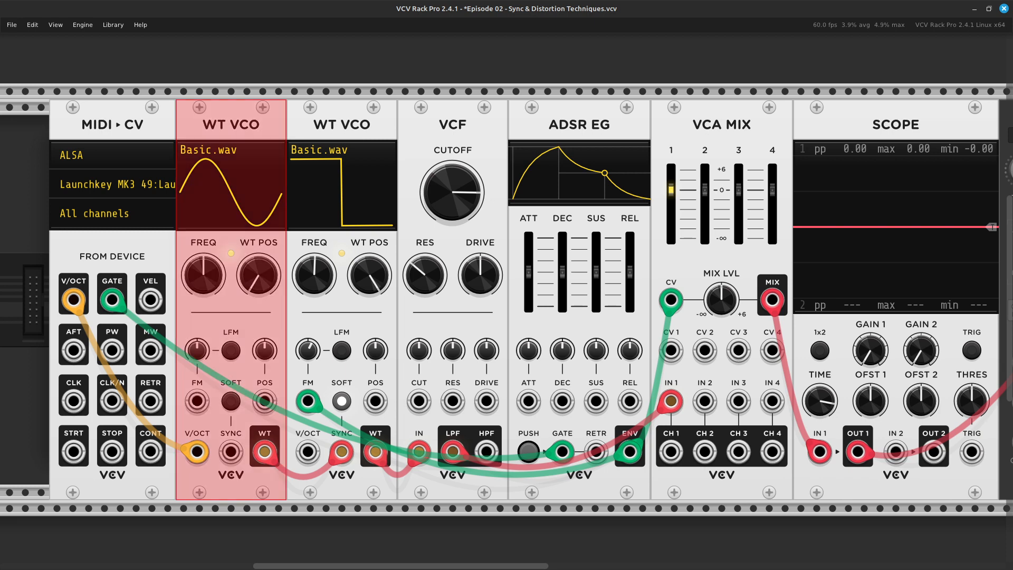
scroll(507, 300, left, 1)
drag(175, 248, 128, 248)
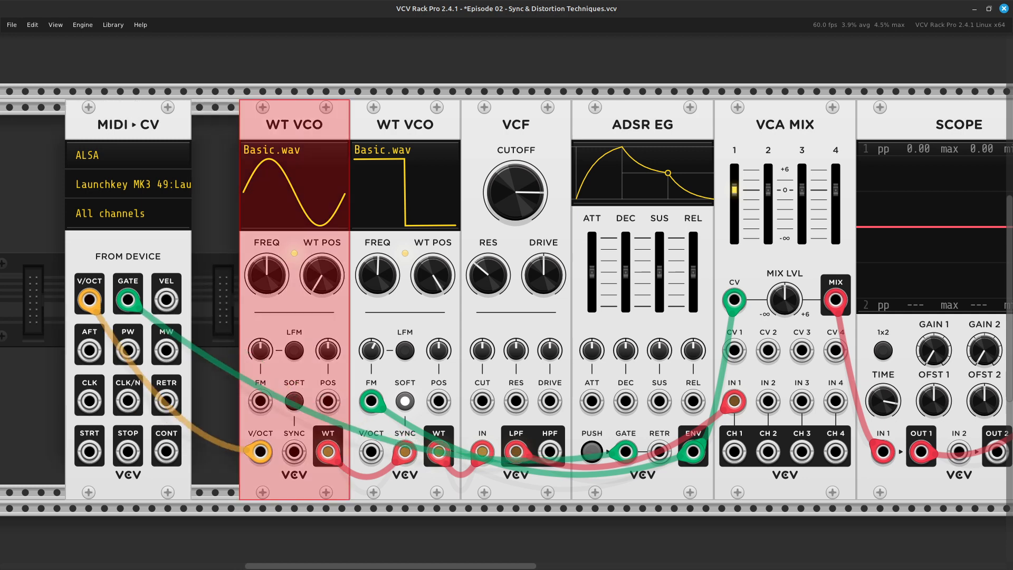
key(Delete)
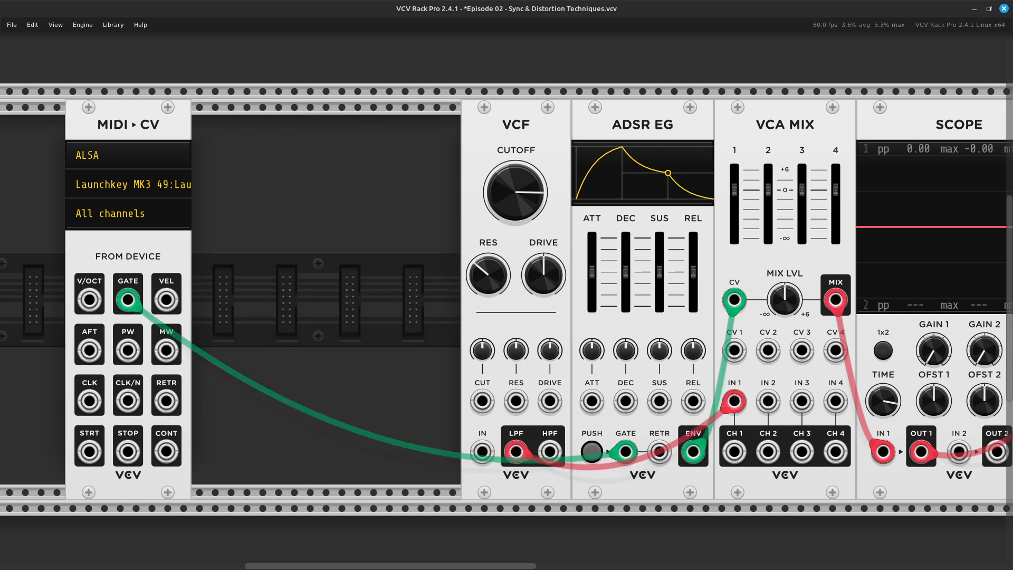
- Add two VCV VCF modules in front of the existing VCF and move MIDI-CV up against them
key(Return)
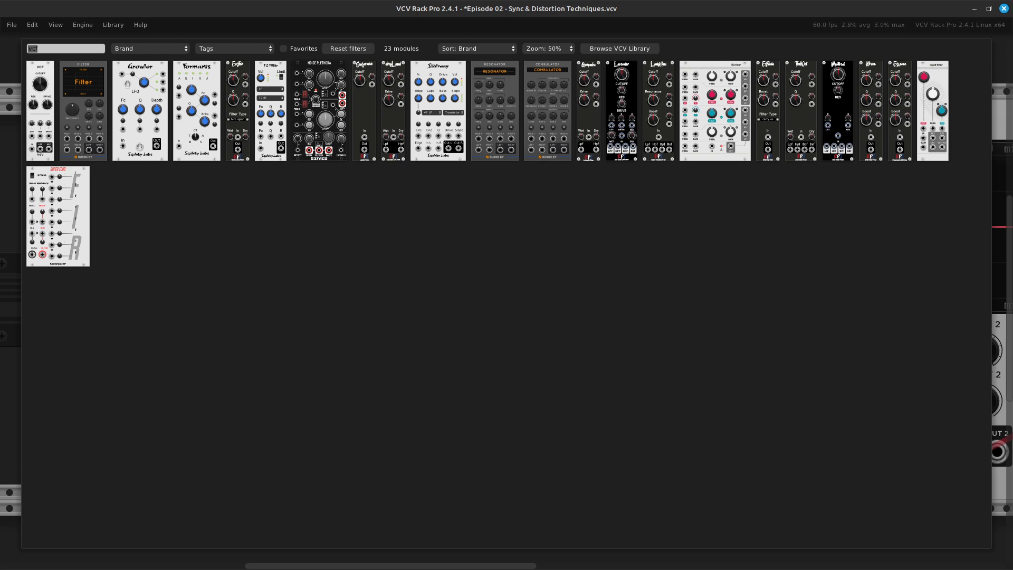
key(Return)
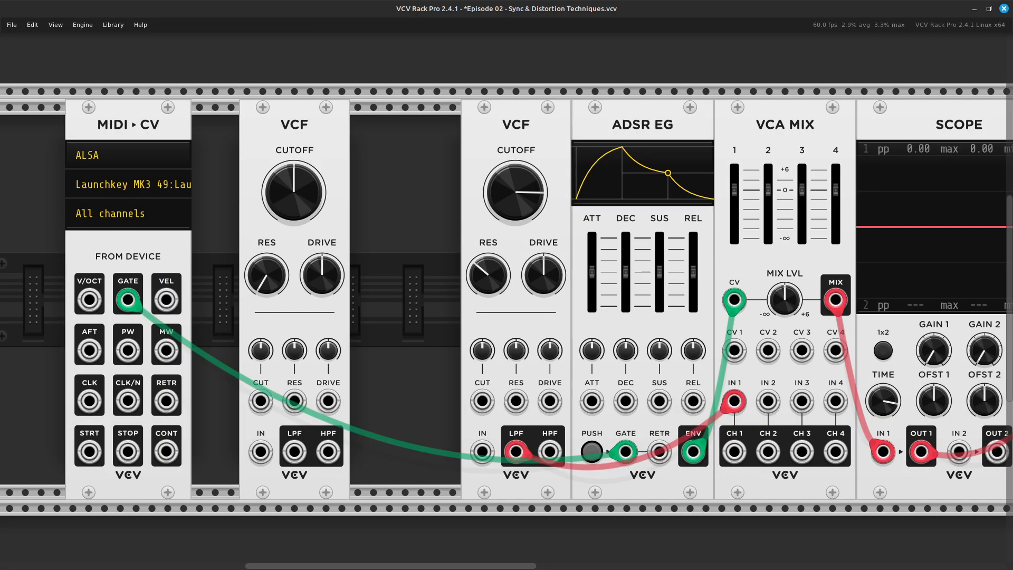
drag(294, 124, 405, 124)
key(Return)
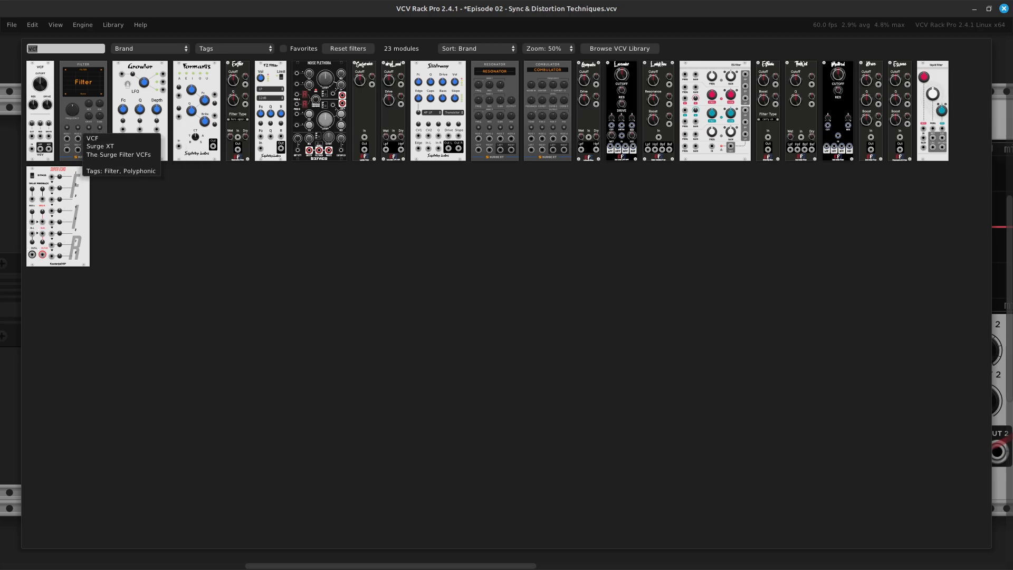
click(40, 124)
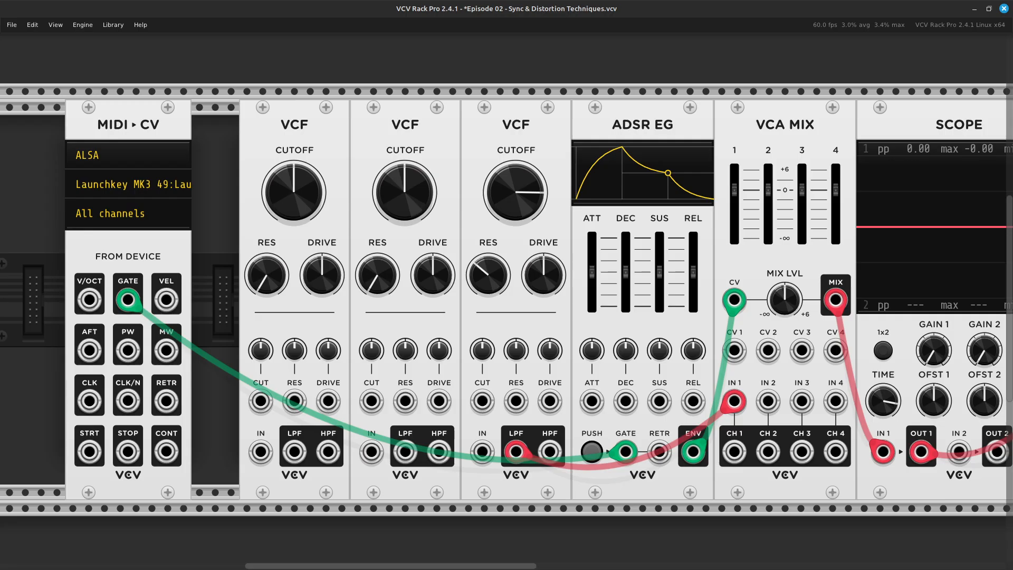
drag(128, 124, 176, 124)
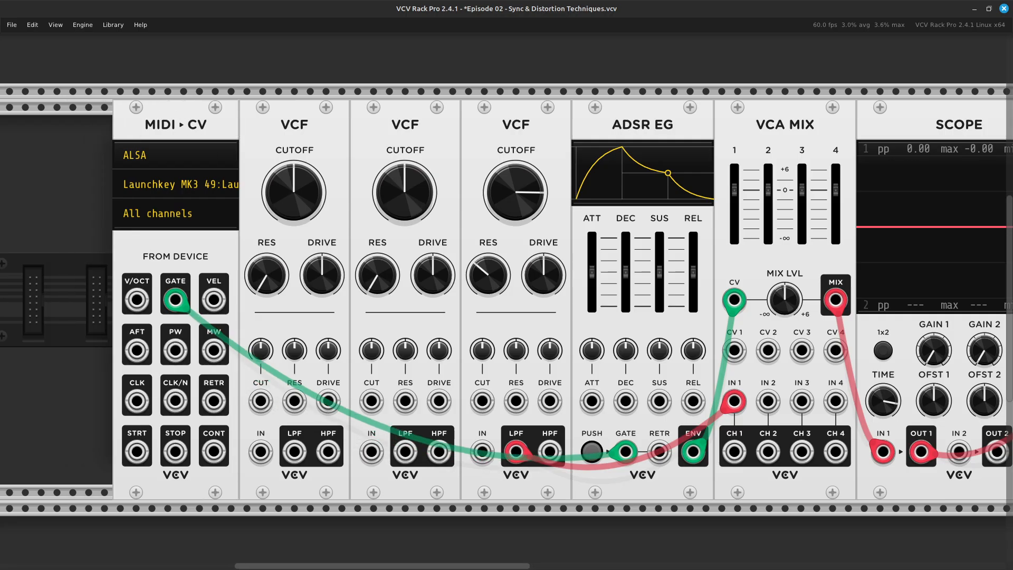
scroll(375, 300, up, 5)
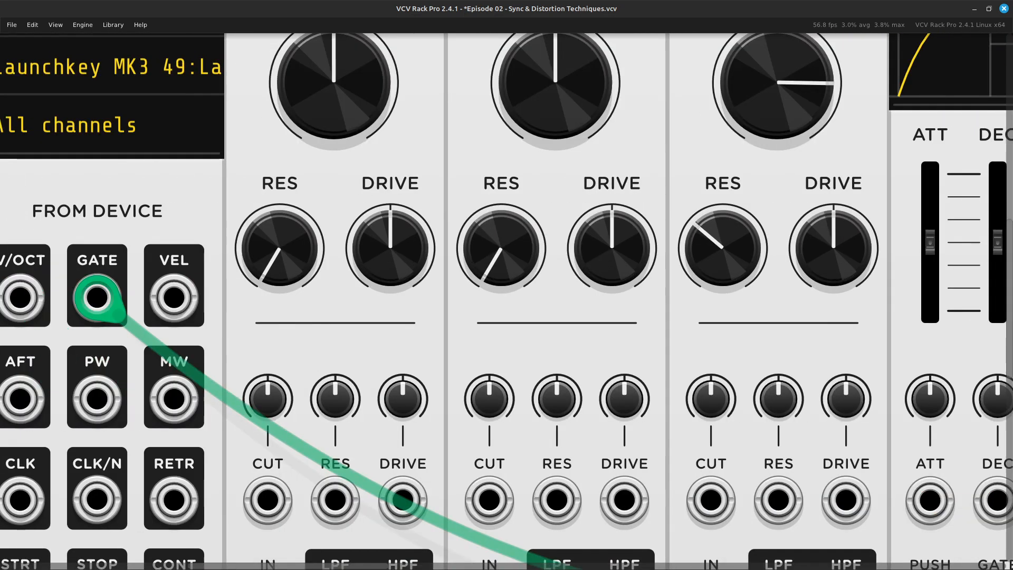
scroll(507, 301, up, 3)
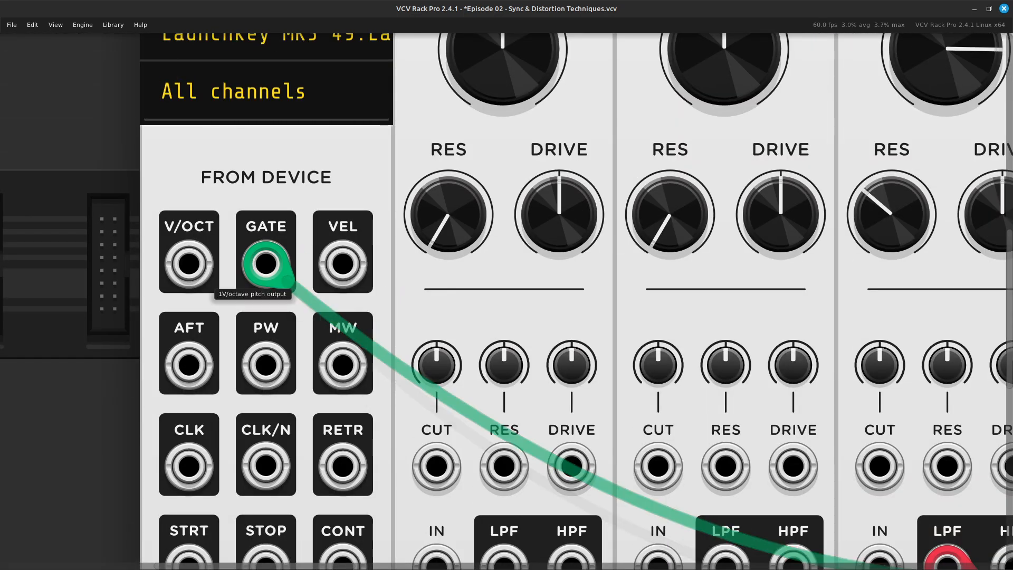
right_click(191, 265)
drag(221, 309, 267, 567)
scroll(264, 380, right, 4)
scroll(267, 466, down, 3)
scroll(267, 449, up, 8)
drag(268, 450, 229, 401)
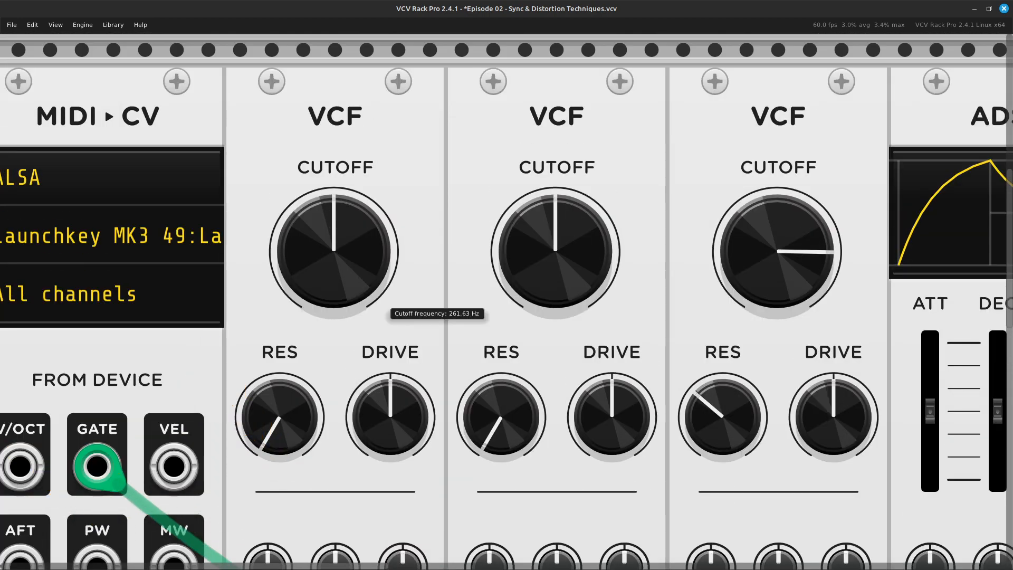
key(ctrl+minus)
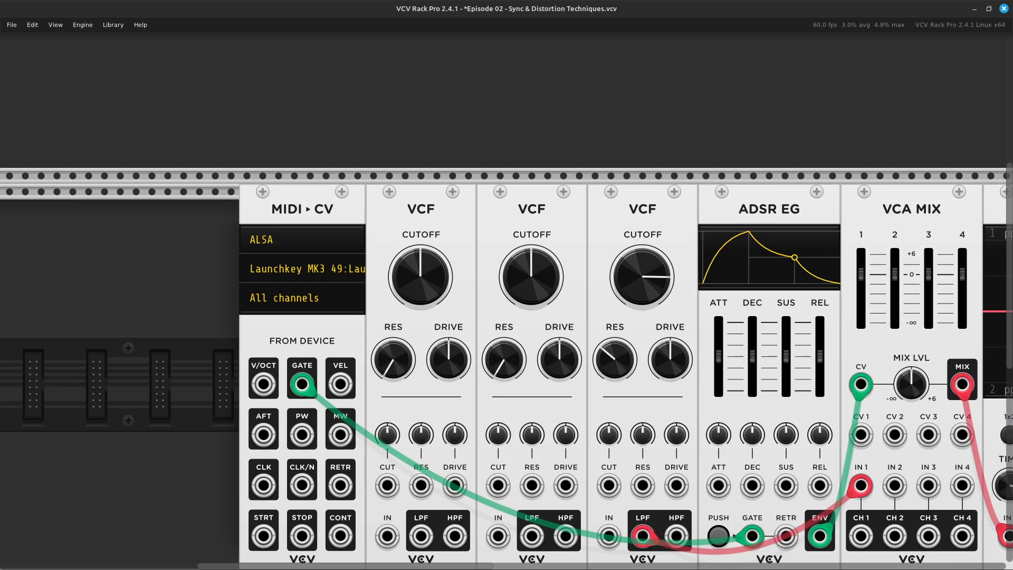
- Move MIDI-CV away from the filters and delete the two unpatched VCF modules in front of the patched one
drag(302, 501, 208, 501)
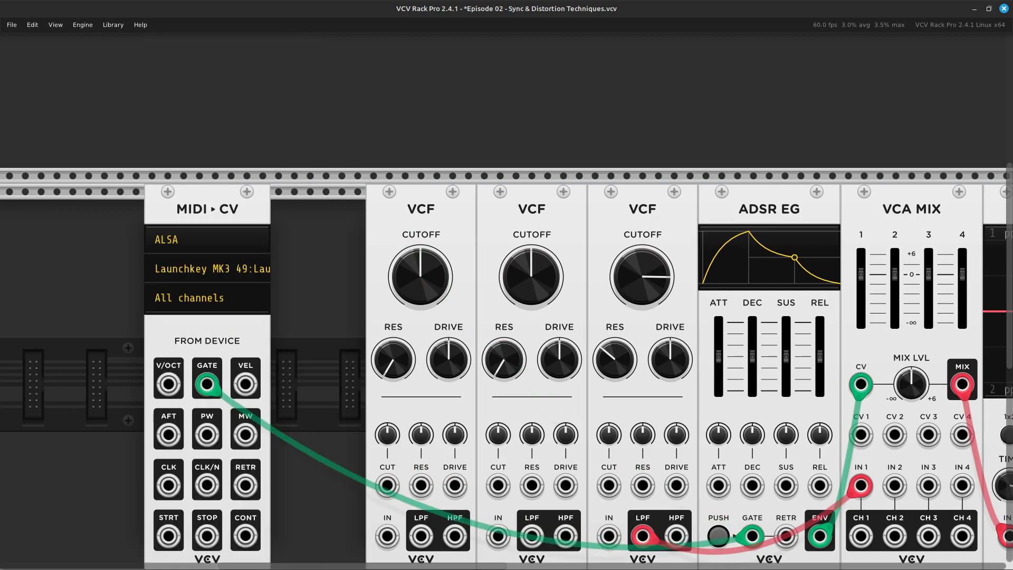
ctrl+click(421, 406)
ctrl+click(532, 407)
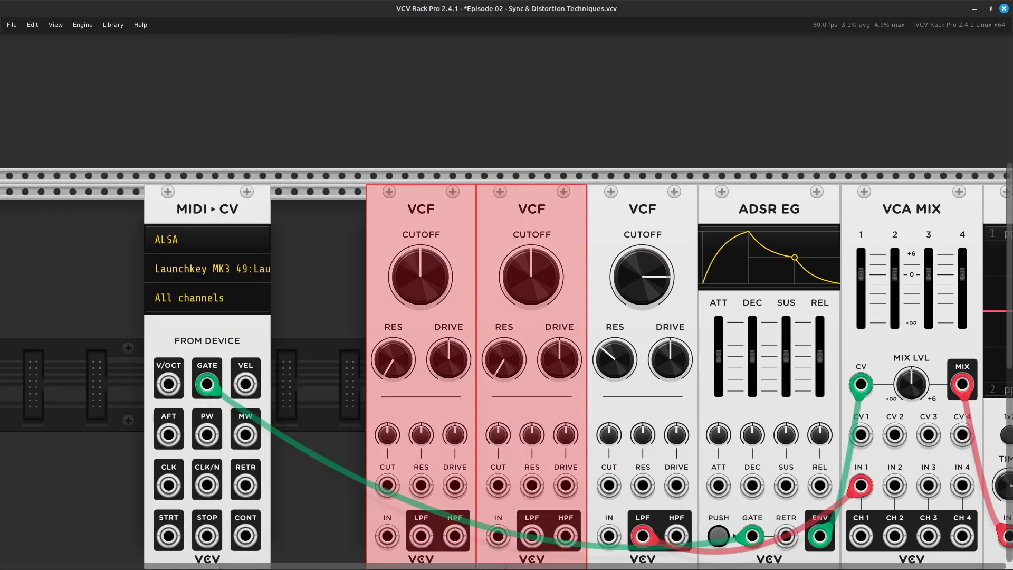
key(Delete)
- Add two VCV VCO modules in front of the VCF and move MIDI-CV up against them
key(Return)
key(BackSpace)
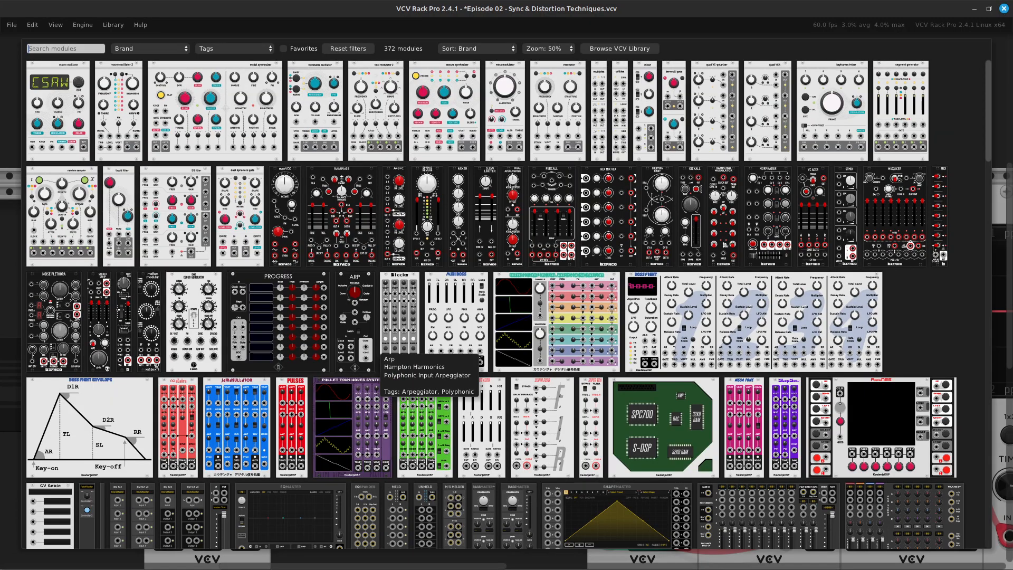
text(vco)
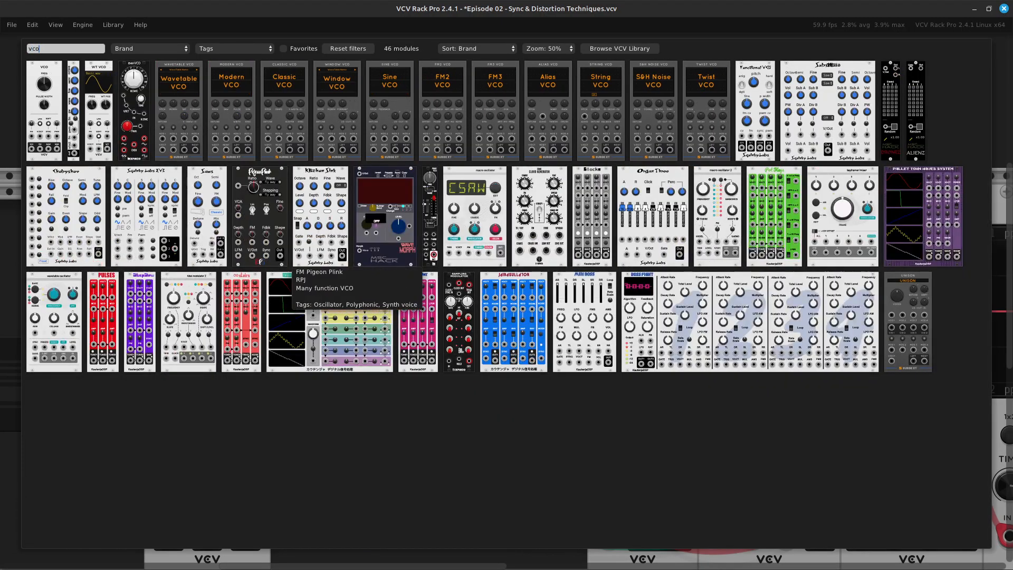
click(50, 121)
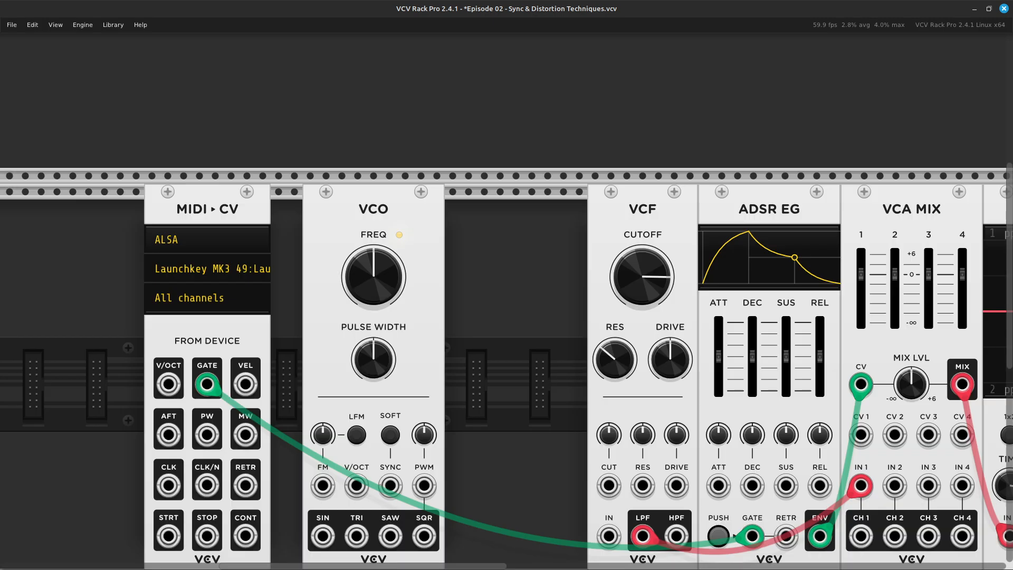
drag(373, 209, 516, 209)
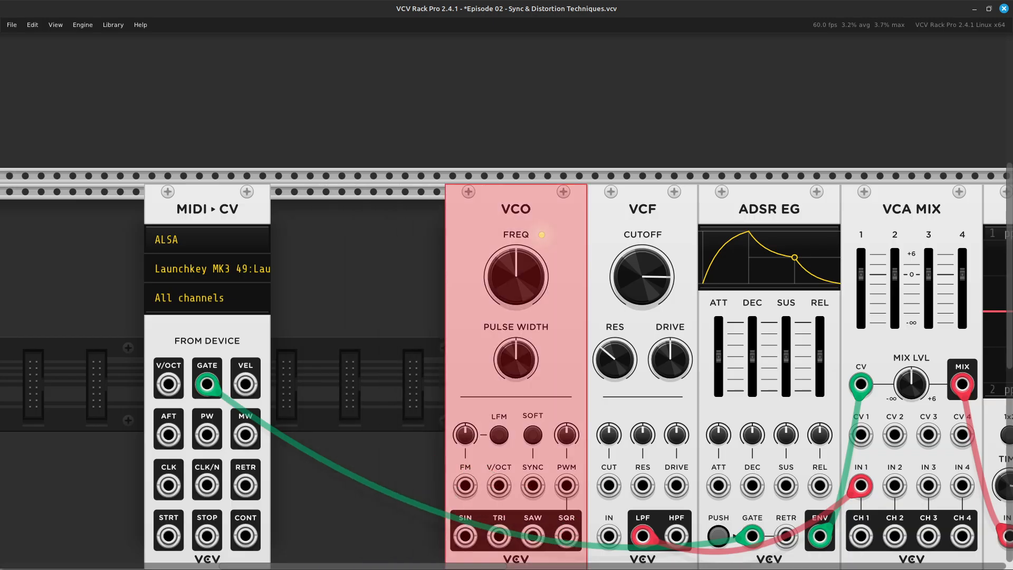
key(ctrl+d)
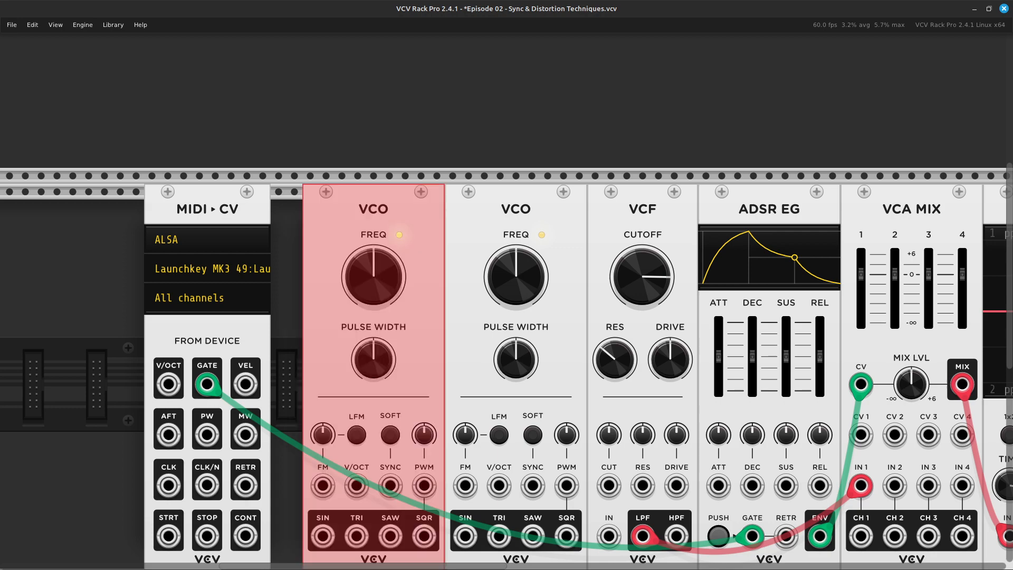
drag(207, 209, 239, 209)
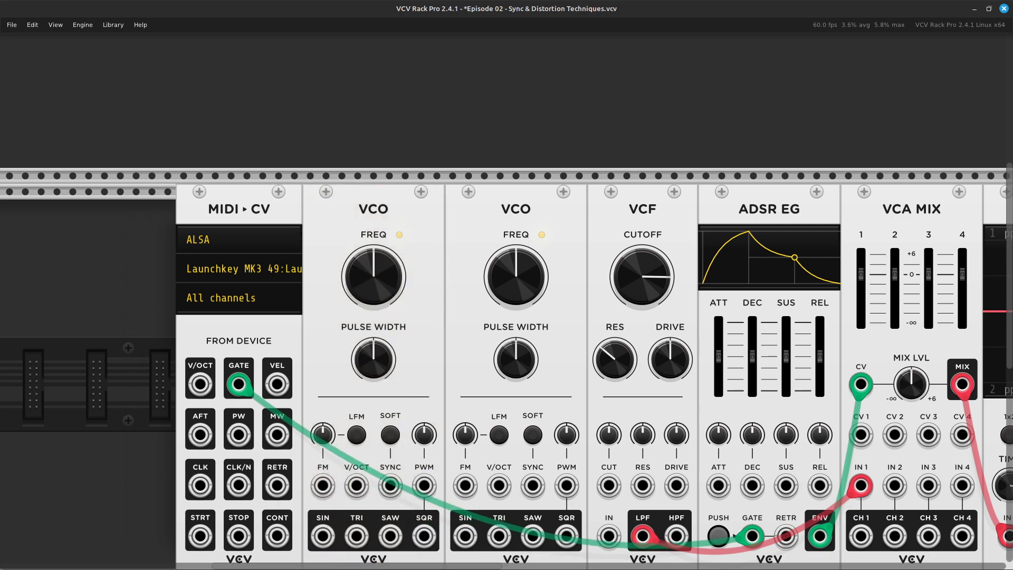
- Patch MIDI-CV's V/OCT output to the first VCO's V/OCT input and the first VCO's sine output to the second VCO's SYNC input
scroll(507, 303, up, 3)
scroll(506, 304, down, 3)
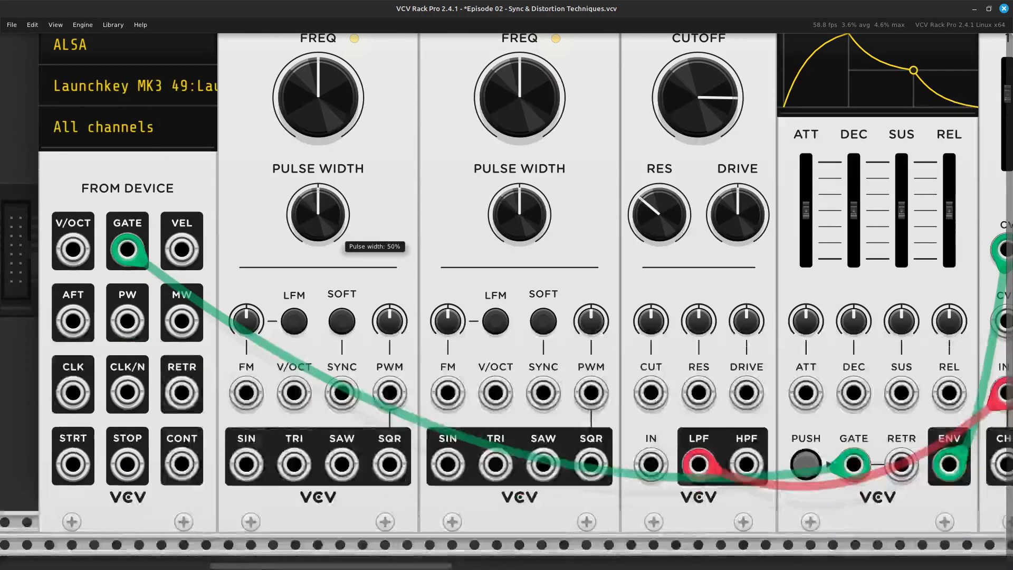
scroll(507, 303, left, 3)
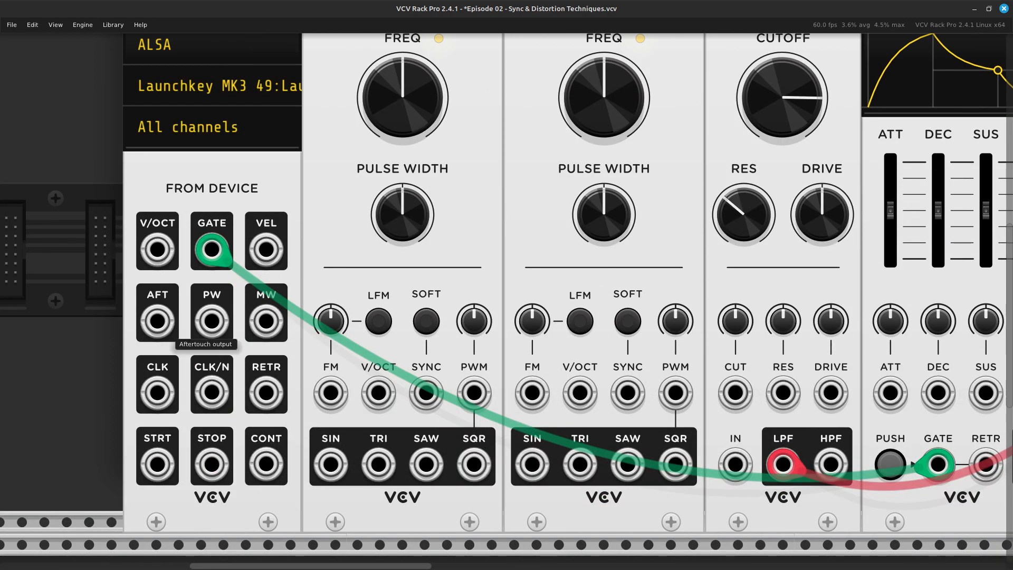
right_click(159, 250)
drag(189, 293, 378, 392)
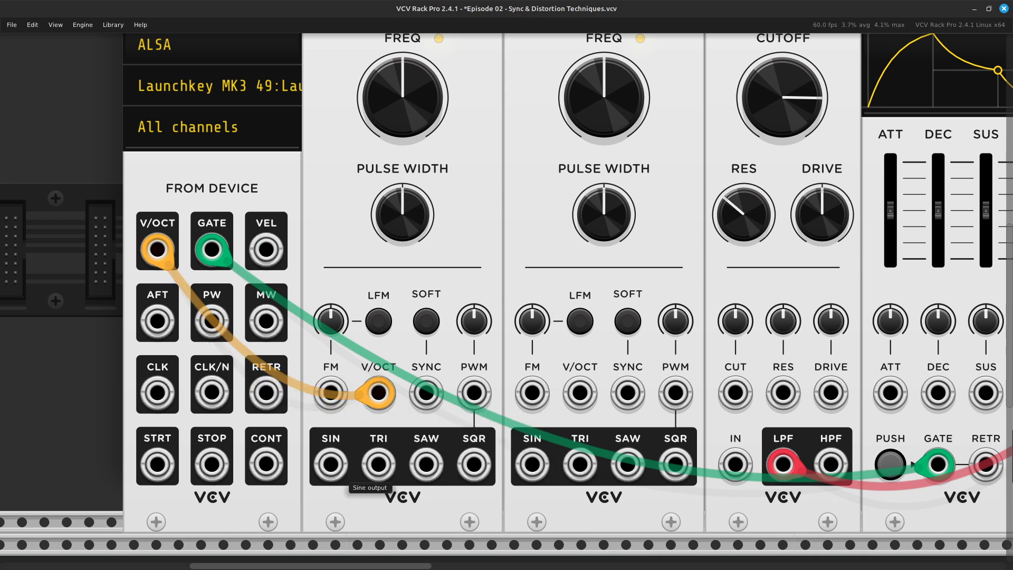
right_click(329, 474)
mouse_move(358, 505)
mouse_down()
mouse_move(486, 533)
mouse_move(483, 471)
mouse_move(493, 463)
mouse_move(499, 478)
mouse_move(515, 475)
mouse_move(509, 488)
mouse_move(333, 491)
mouse_move(522, 493)
mouse_move(332, 482)
mouse_move(420, 484)
mouse_move(456, 511)
mouse_move(475, 506)
mouse_move(474, 467)
mouse_move(469, 519)
mouse_move(530, 517)
mouse_move(554, 480)
mouse_move(615, 490)
mouse_move(659, 438)
mouse_move(628, 393)
mouse_up()
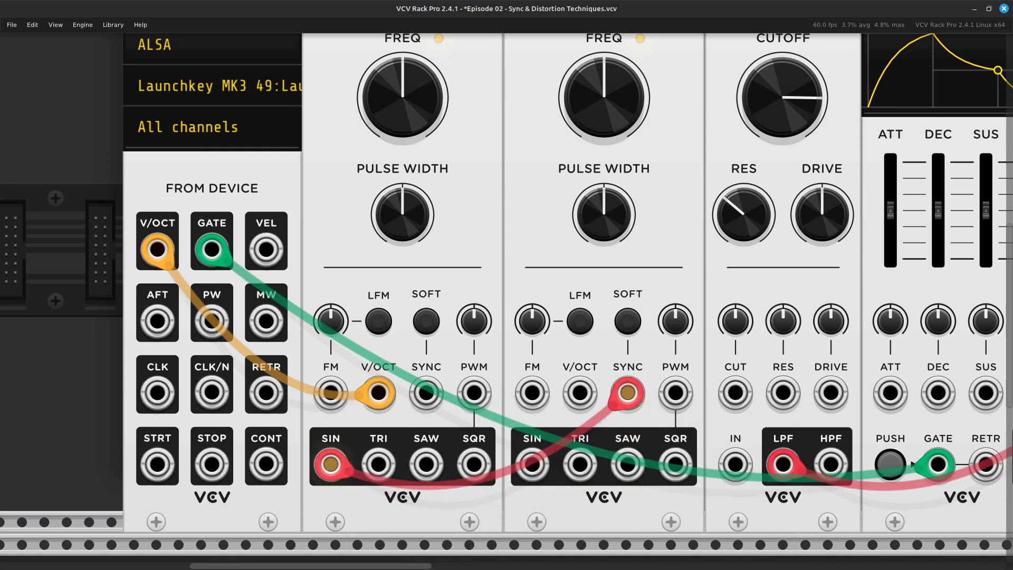
right_click(528, 474)
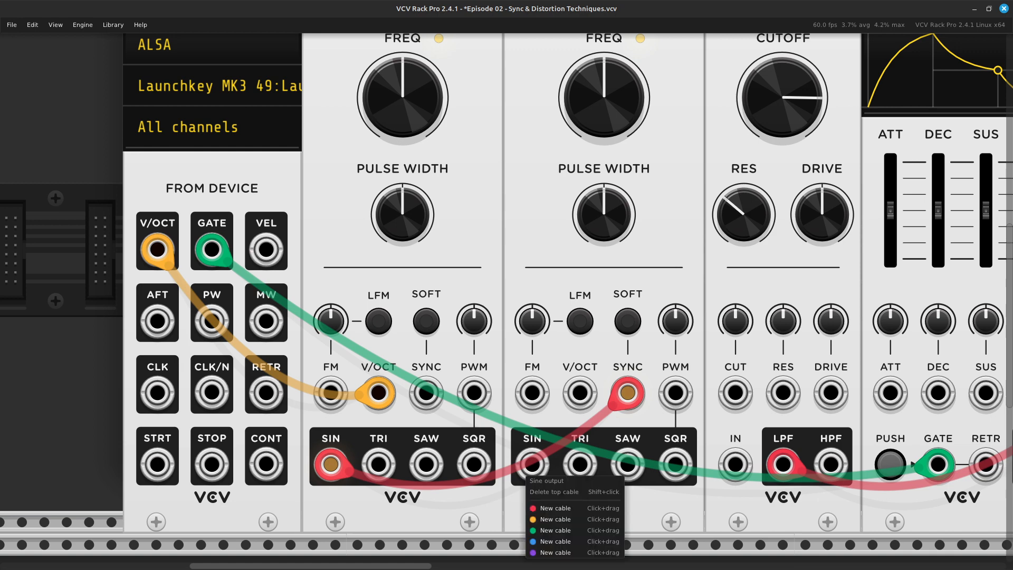
scroll(506, 301, right, 5)
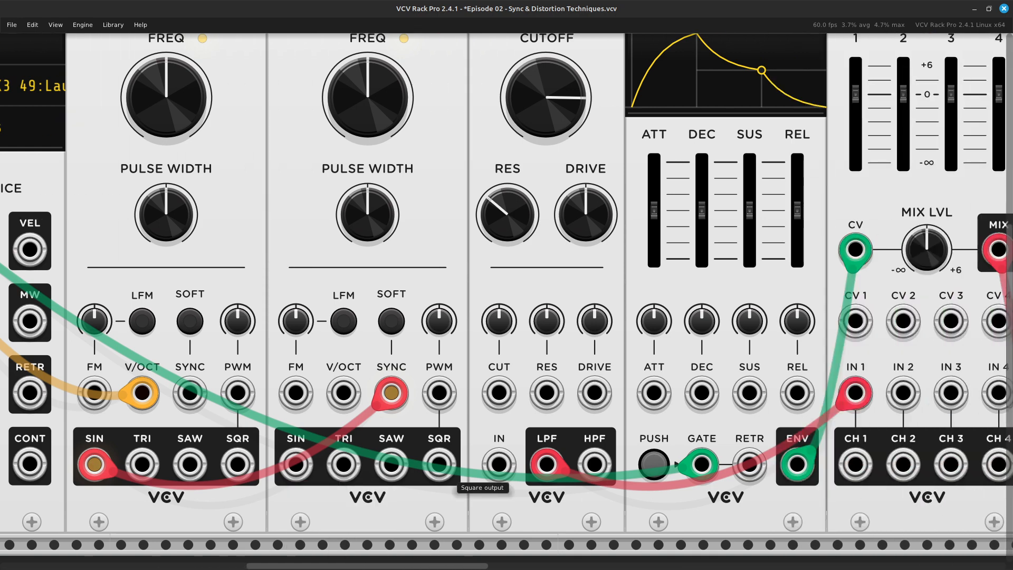
right_click(442, 467)
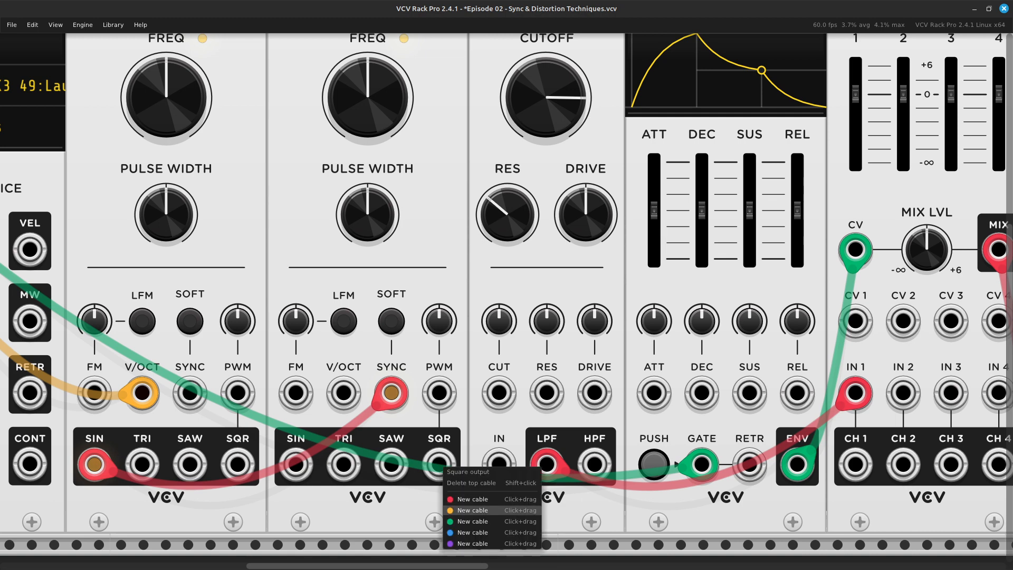
click(472, 499)
scroll(525, 552, right, 2)
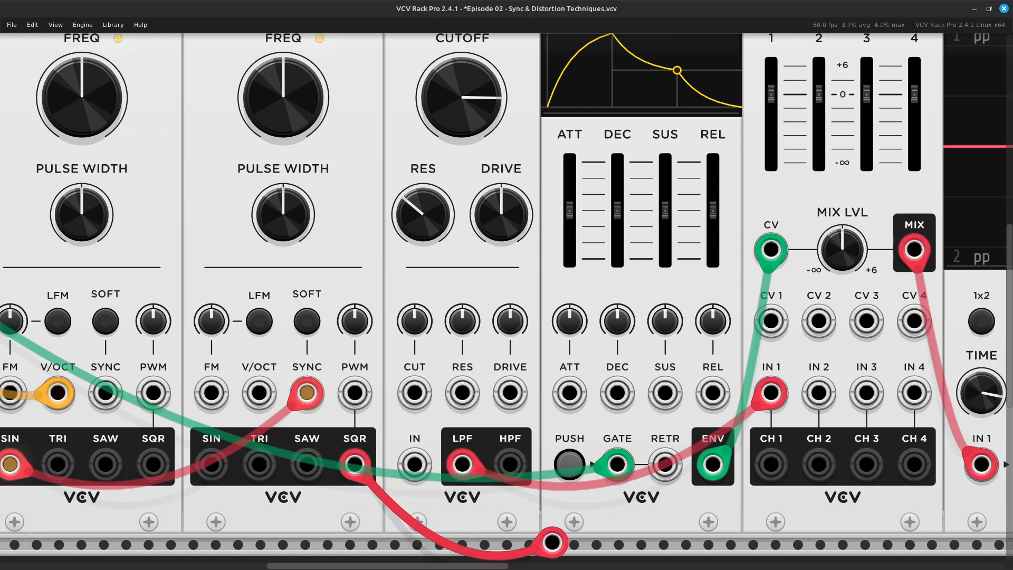
click(569, 392)
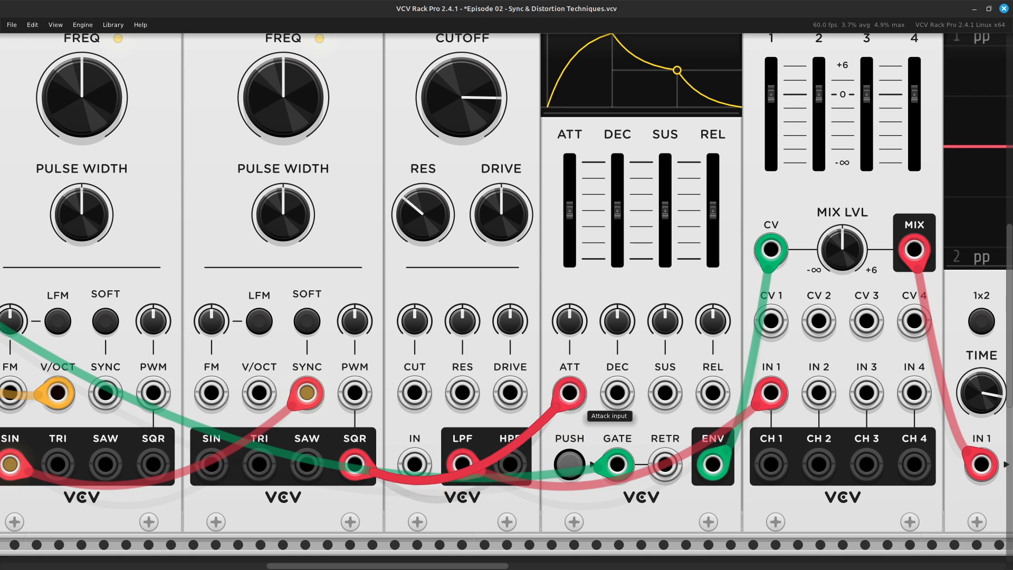
scroll(586, 396, right, 5)
drag(584, 397, 534, 393)
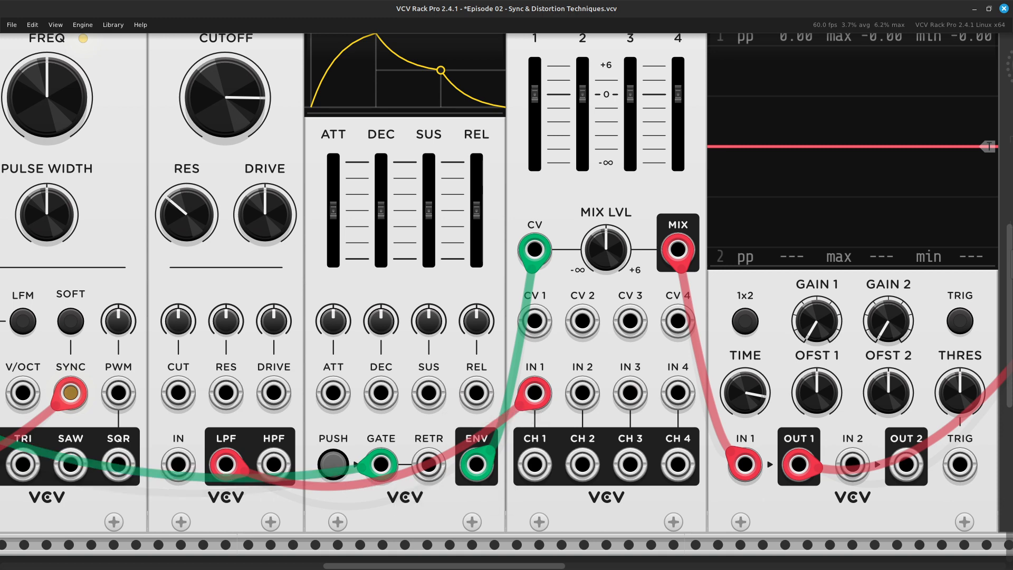
scroll(506, 282, left, 10)
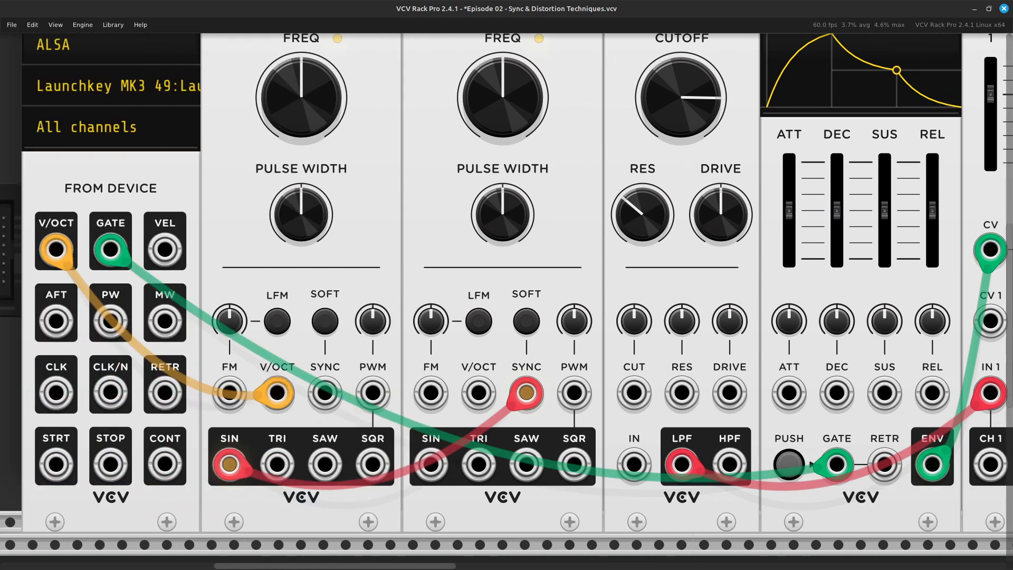
scroll(507, 282, right, 4)
scroll(506, 282, left, 2)
scroll(506, 282, right, 4)
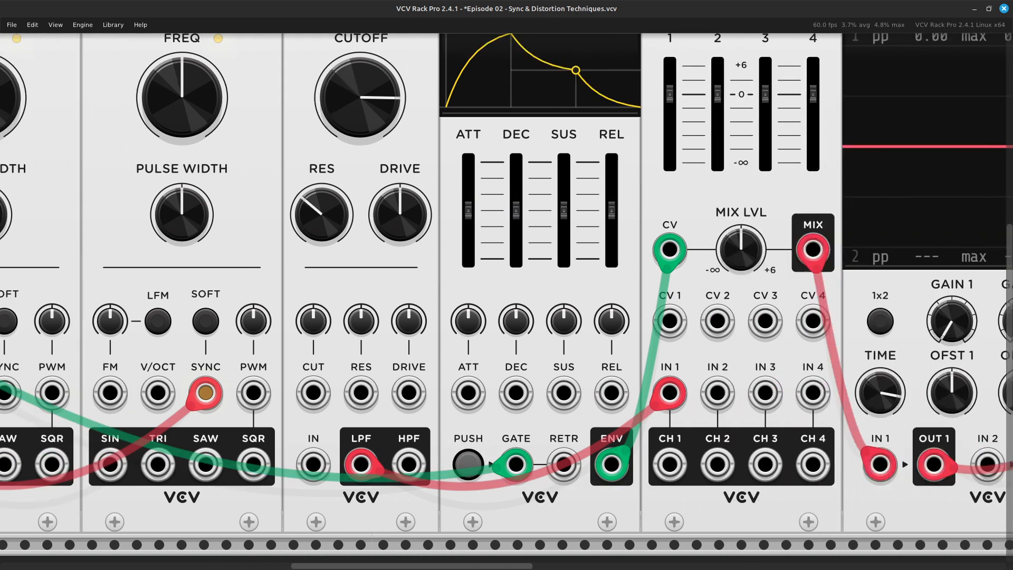
- Remove the cable between the VCF's LPF output and VCA MIX's IN 1, and patch the second VCO's square output into the VCF's input
drag(669, 393, 417, 527)
scroll(366, 465, left, 2)
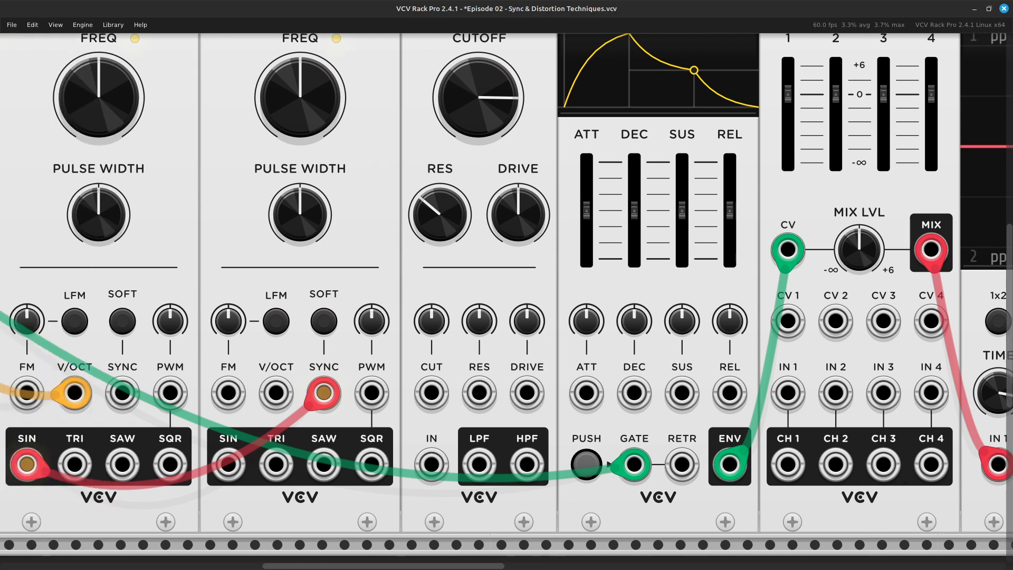
right_click(367, 464)
click(395, 496)
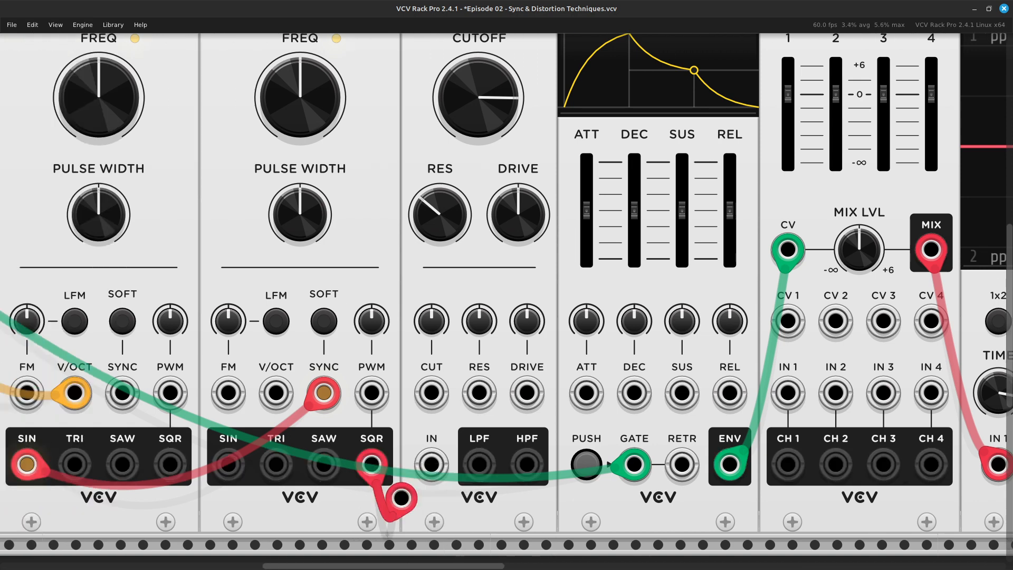
click(432, 464)
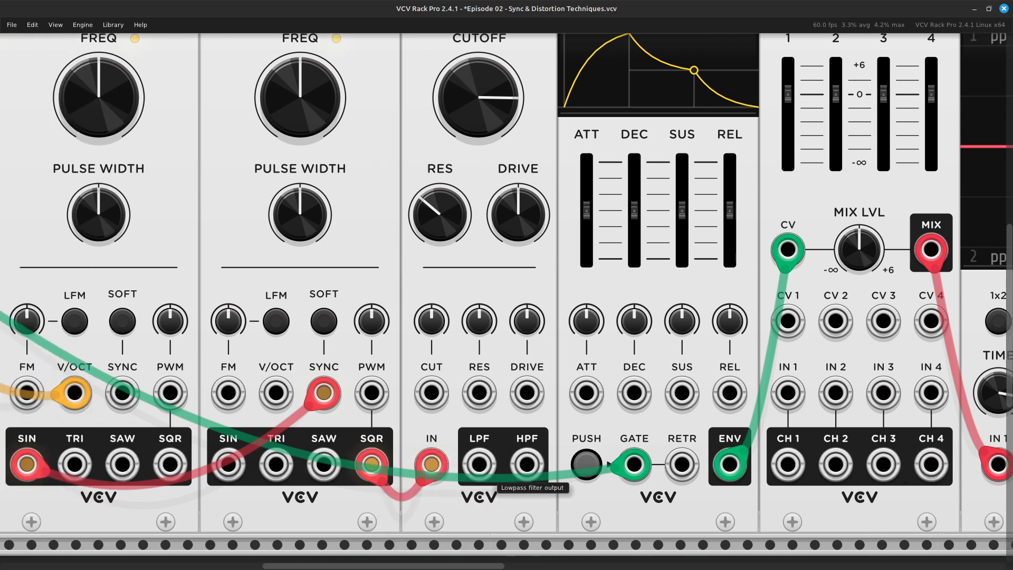
- Patch the VCF's LPF output into VCA MIX's IN 1 and open the filter's cutoff to 8000 Hz
right_click(478, 464)
click(500, 495)
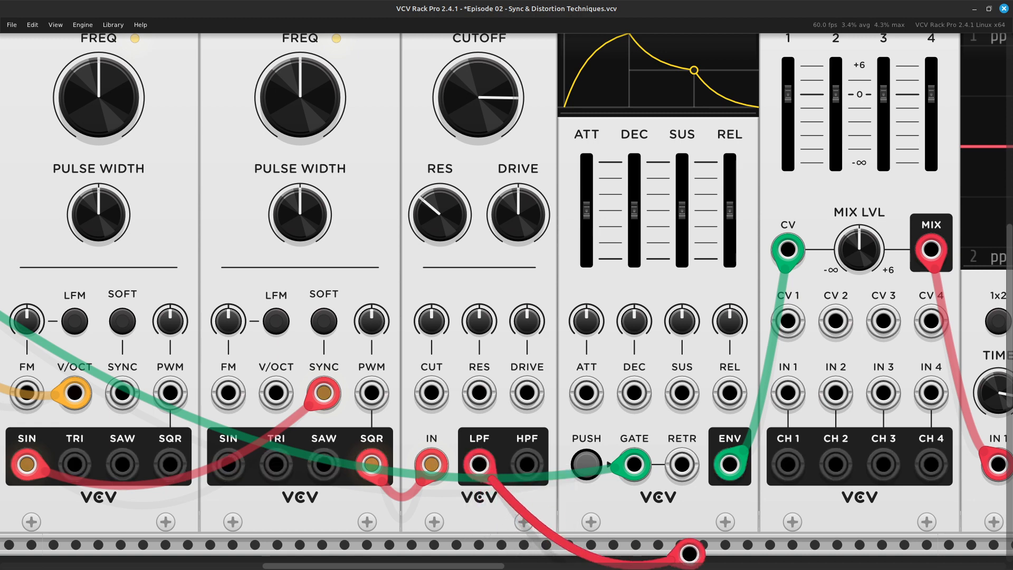
click(788, 393)
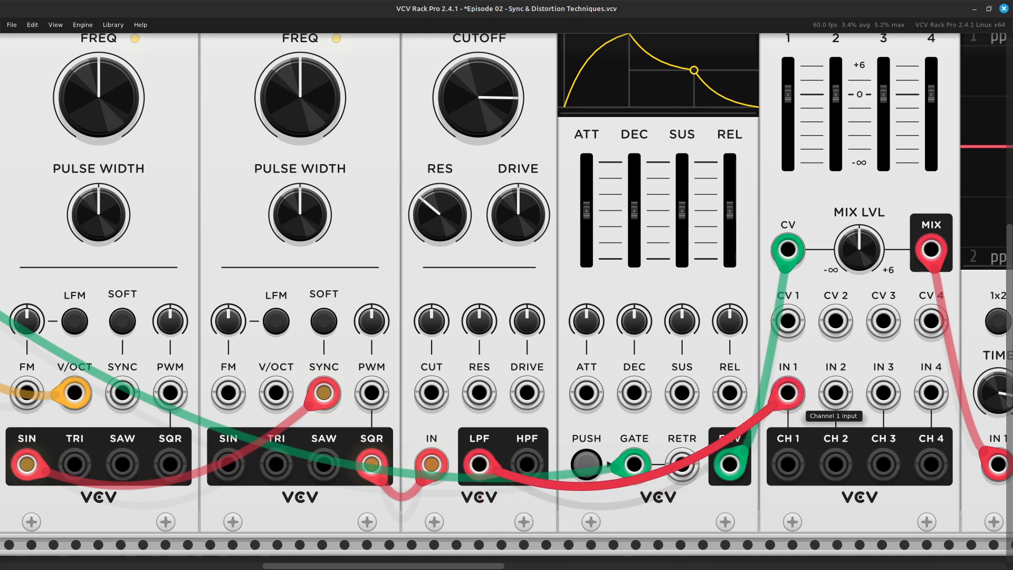
drag(479, 100, 478, 85)
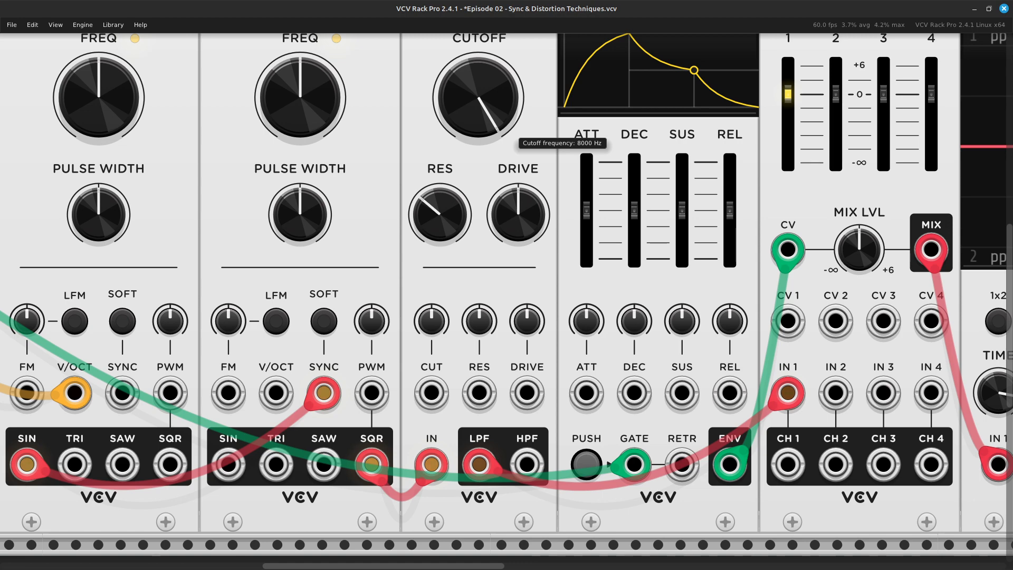
- Raise the second VCO's frequency to 463.19 Hz
key(F4)
scroll(506, 285, left, 2)
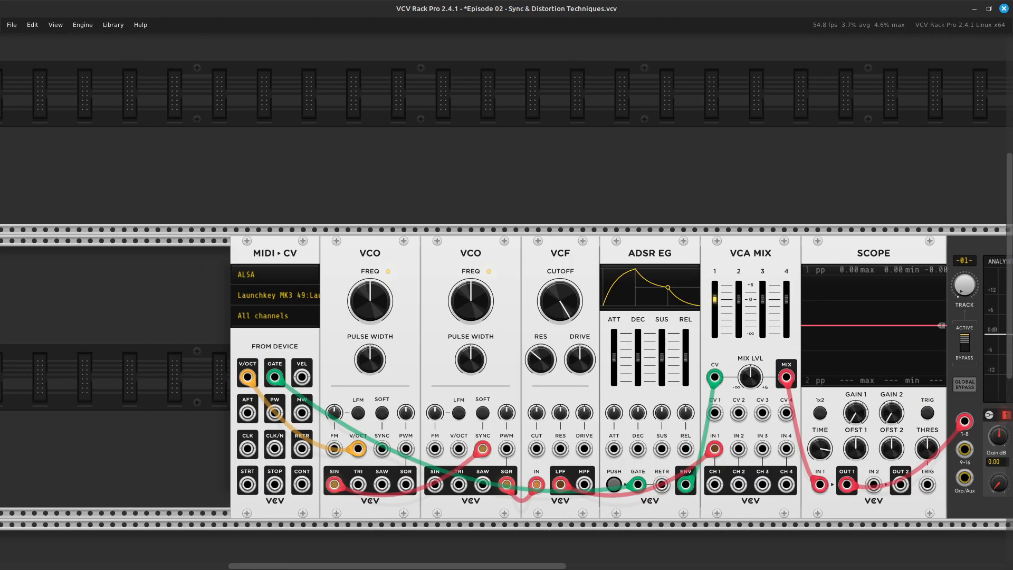
scroll(506, 285, right, 4)
scroll(506, 285, left, 4)
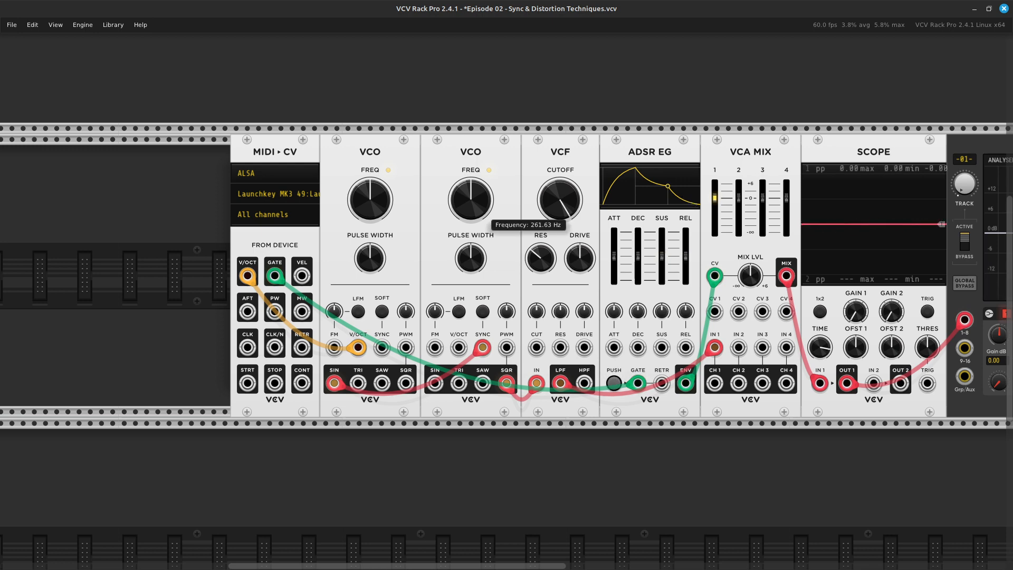
drag(470, 199, 470, 176)
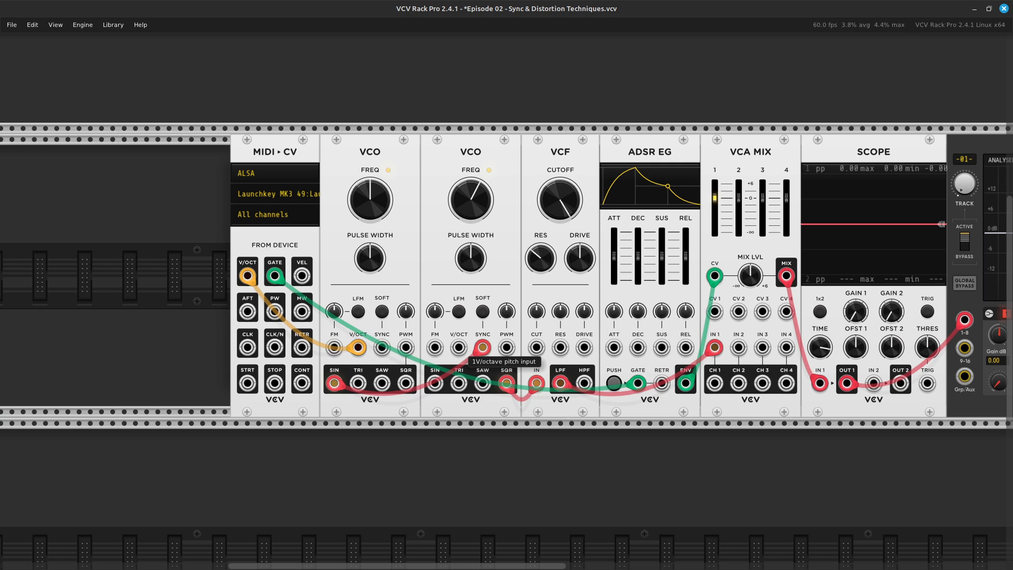
- Patch the ADSR's envelope output into the second VCO's FM input and raise its FM amount slightly above centre
right_click(455, 349)
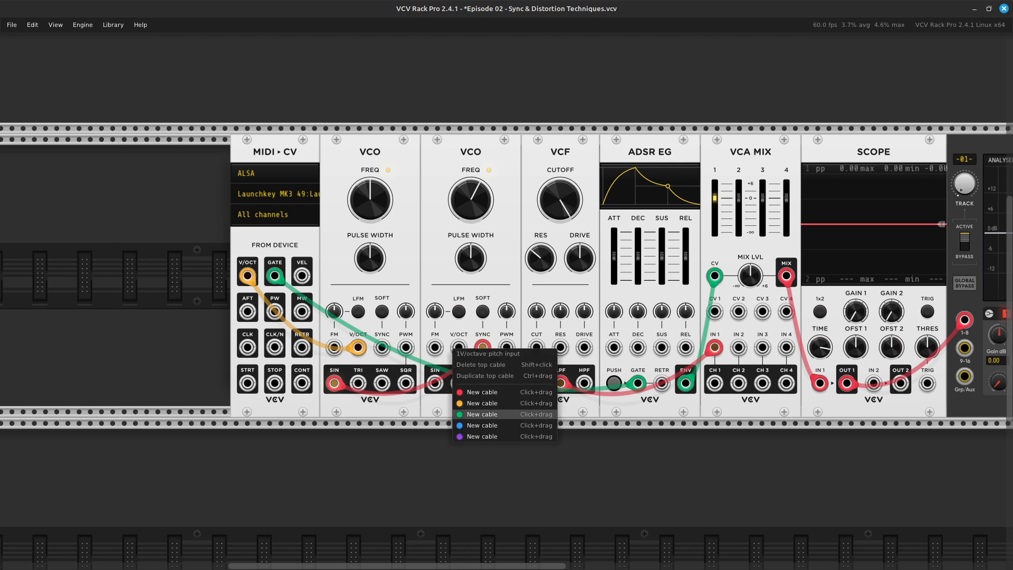
drag(482, 403, 685, 384)
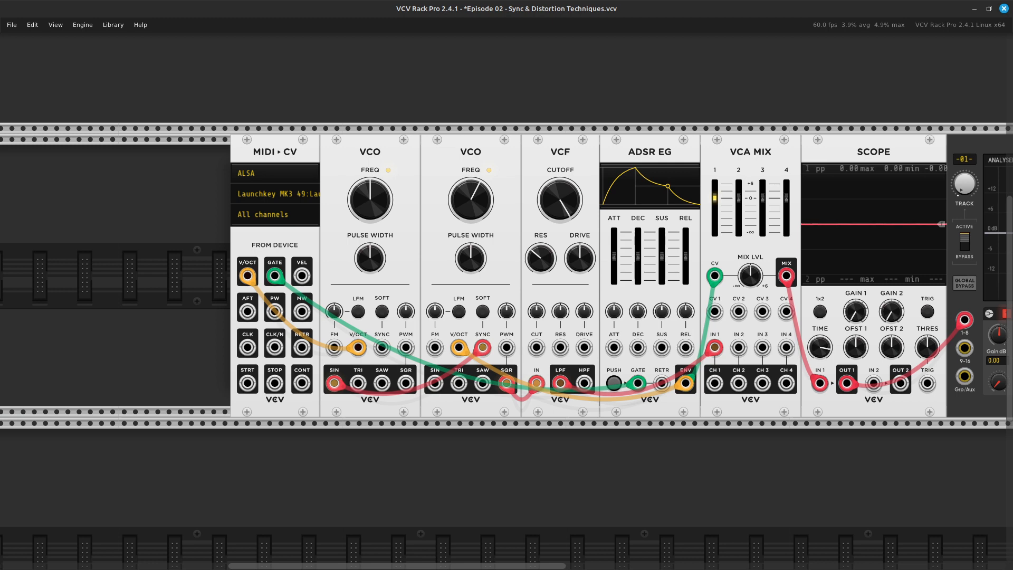
drag(459, 347, 435, 347)
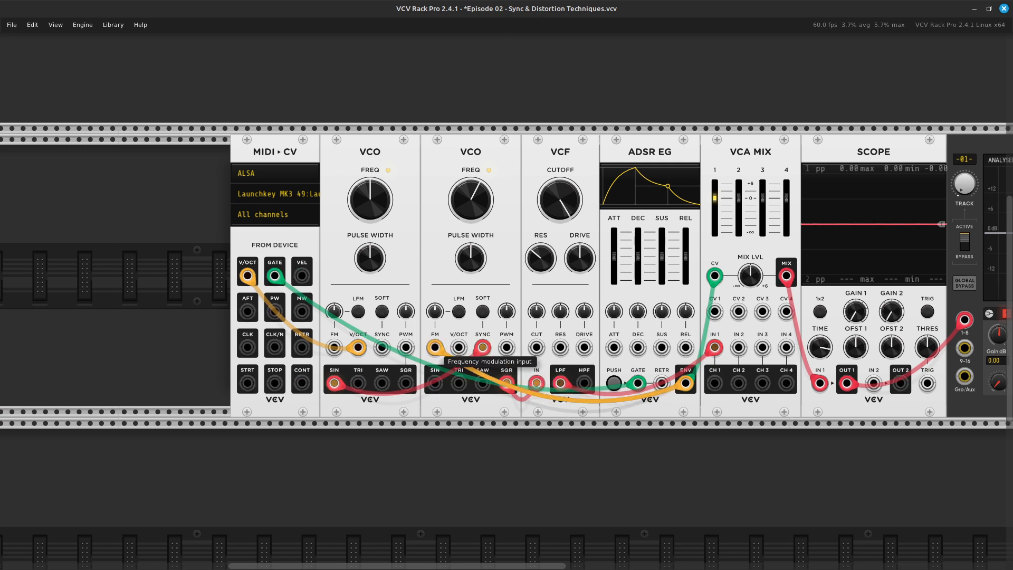
drag(434, 311, 435, 309)
- Lower the second VCO's frequency to somewhat below its midpoint
mouse_move(484, 212)
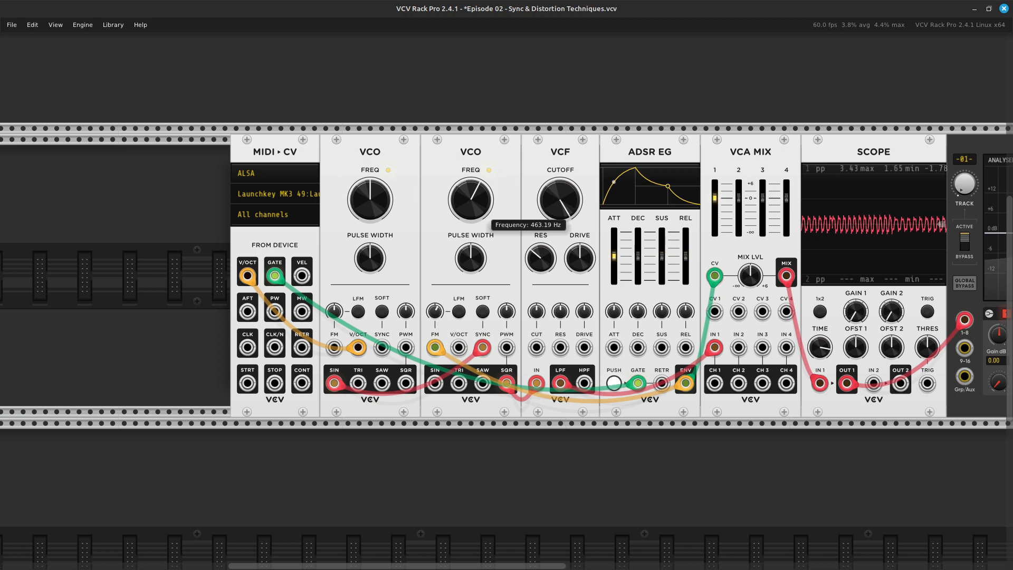
drag(483, 212, 484, 226)
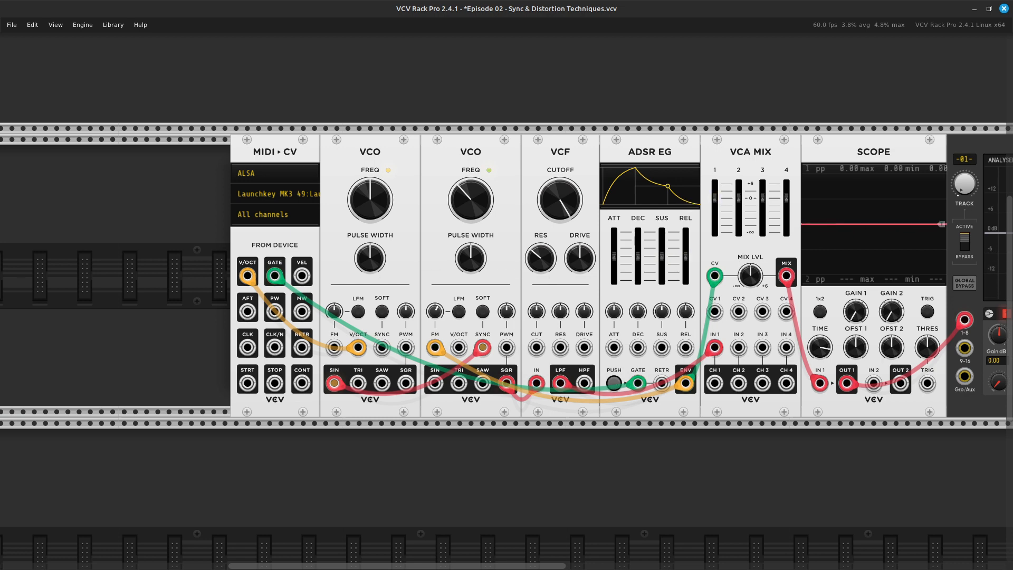
scroll(507, 274, right, 3)
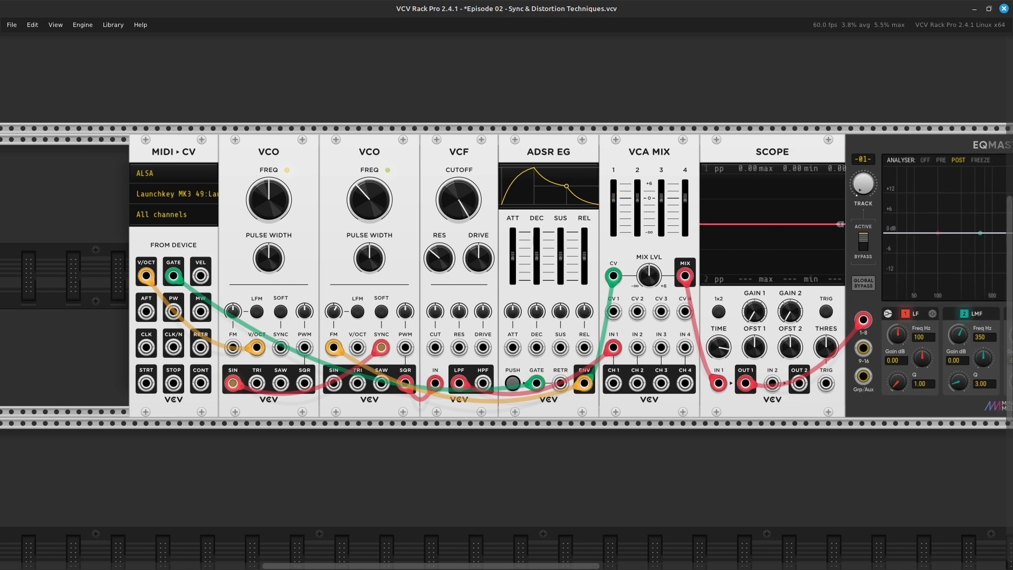
- Sweep the second VCO's pulse width through its upper and lower extremes, leaving it at about 28.7%
scroll(586, 280, up, 2)
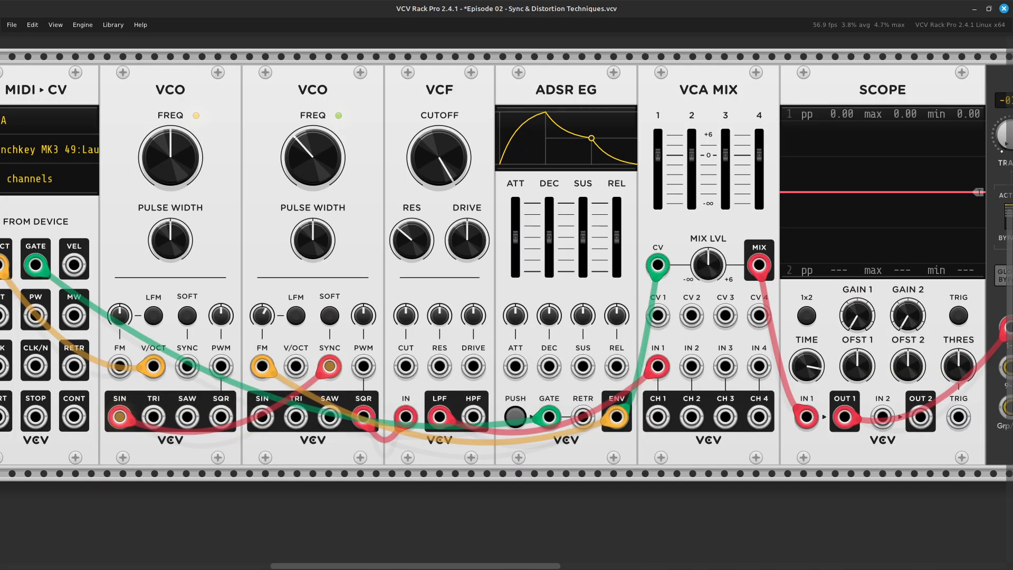
scroll(507, 274, left, 3)
mouse_move(426, 251)
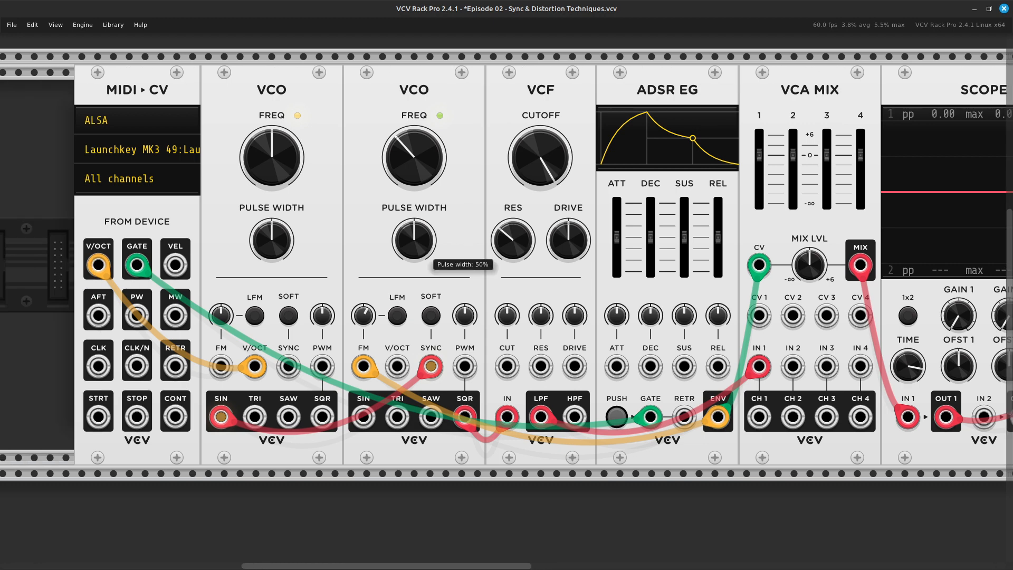
drag(425, 251, 426, 203)
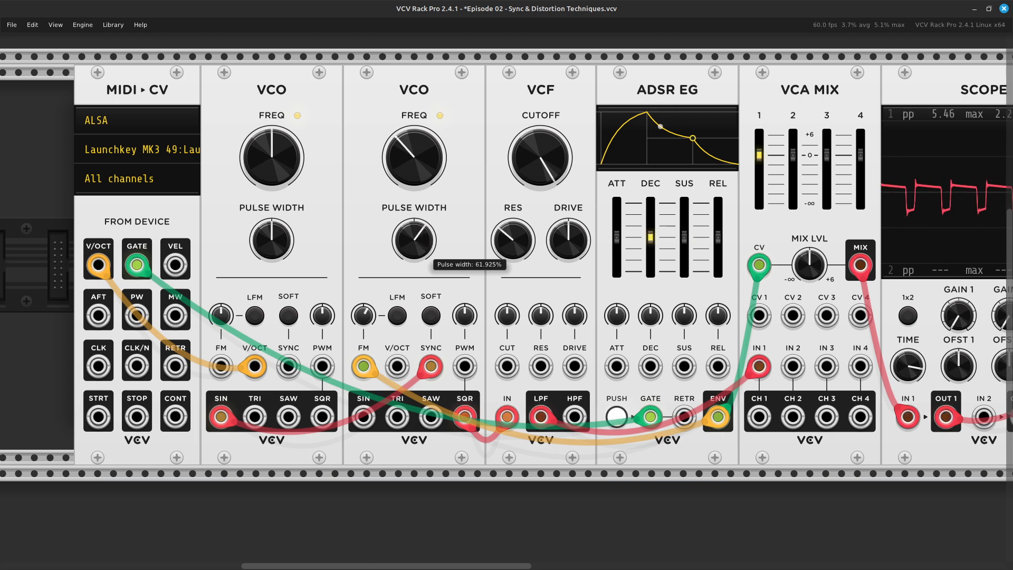
drag(414, 240, 414, 225)
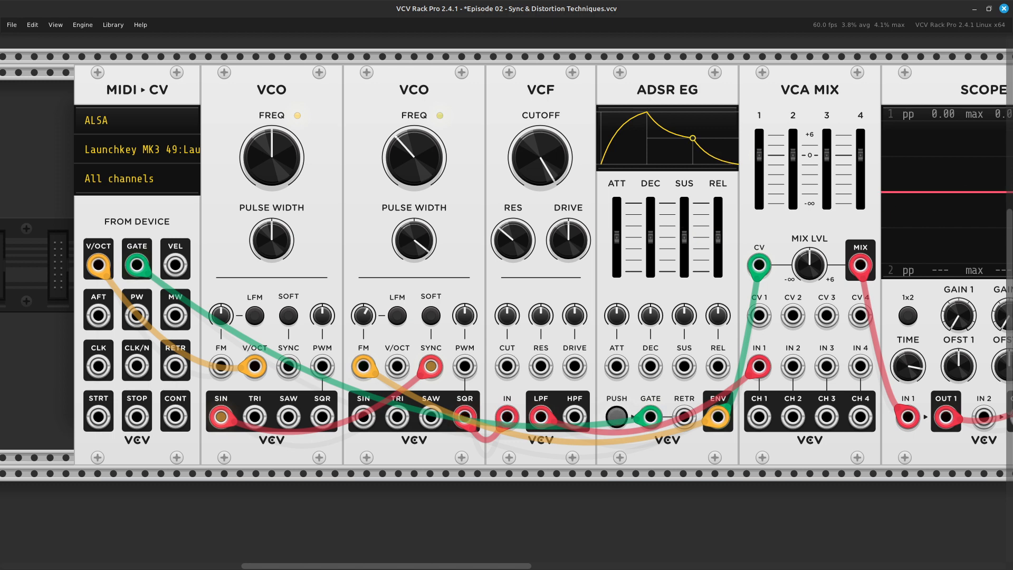
drag(415, 240, 414, 250)
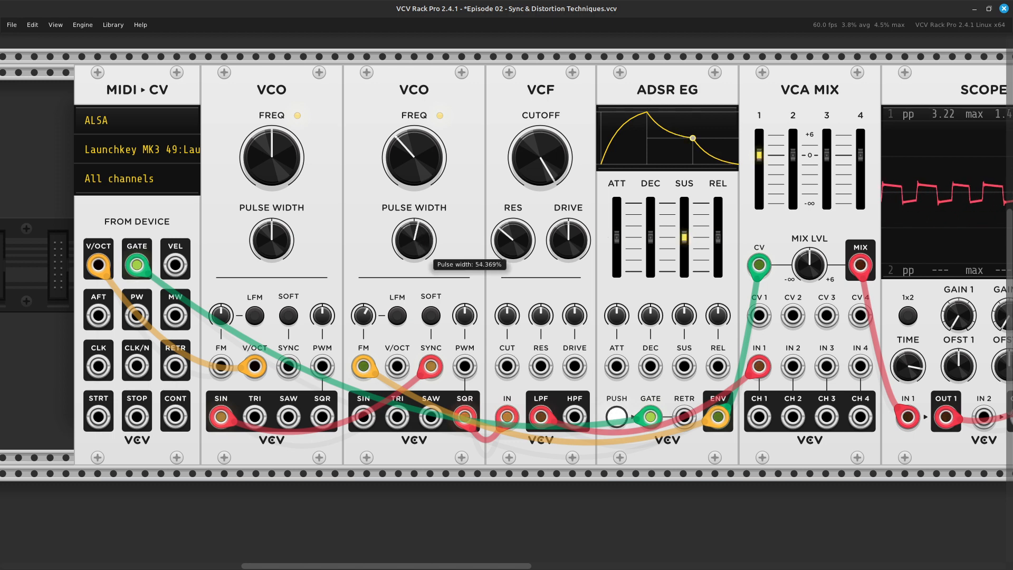
drag(414, 250, 414, 260)
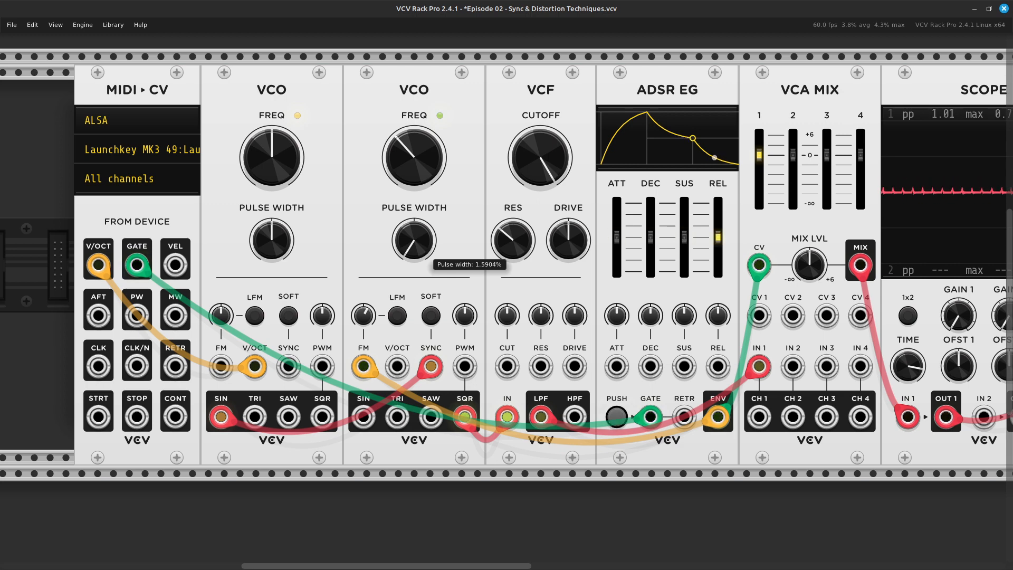
drag(415, 261, 415, 248)
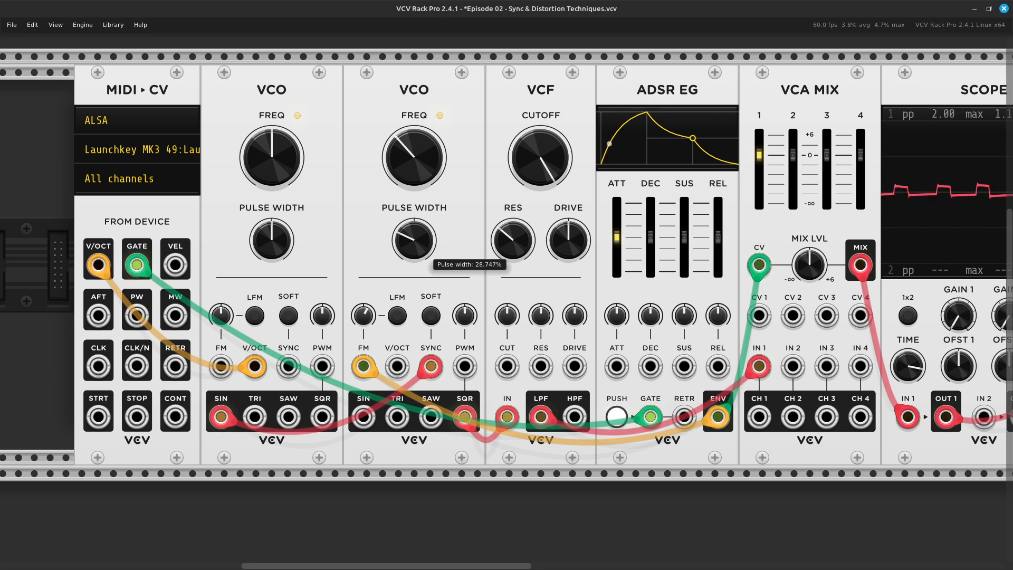
- Examine the synced pulse signal on the scope and in the EQMaster spectrum analyser
scroll(414, 248, right, 5)
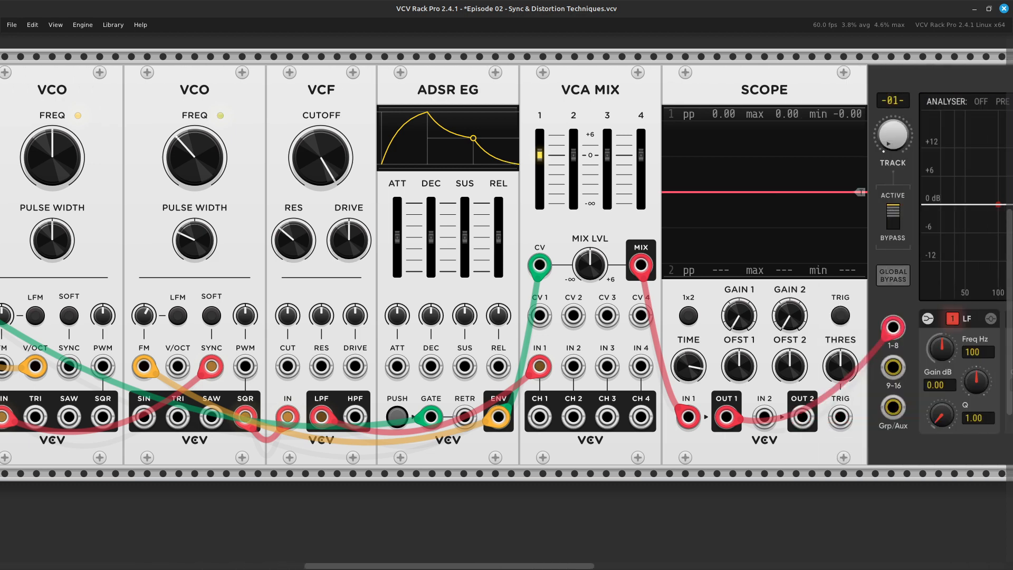
scroll(506, 264, right, 7)
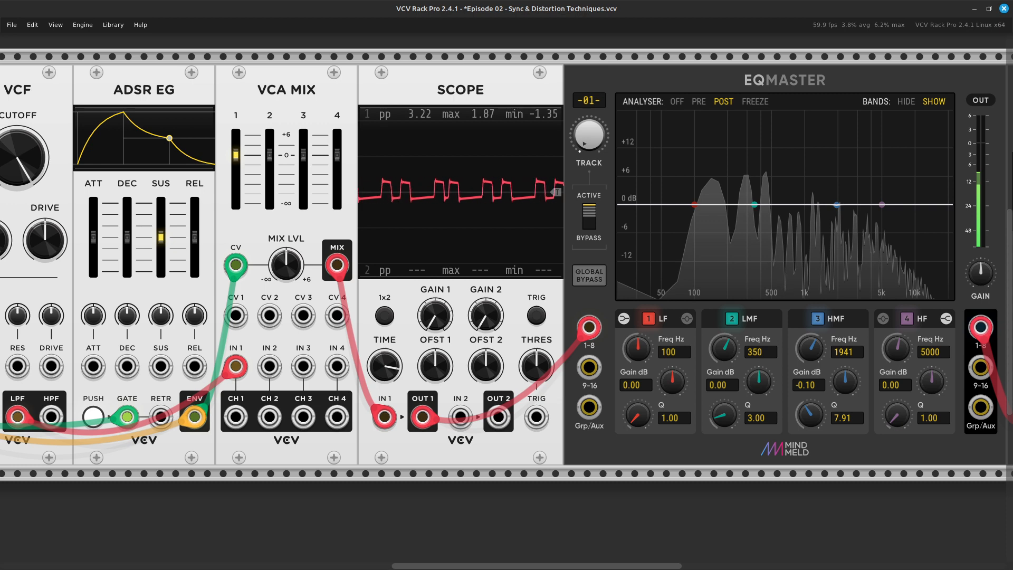
scroll(506, 264, left, 10)
scroll(507, 264, left, 3)
scroll(506, 264, right, 9)
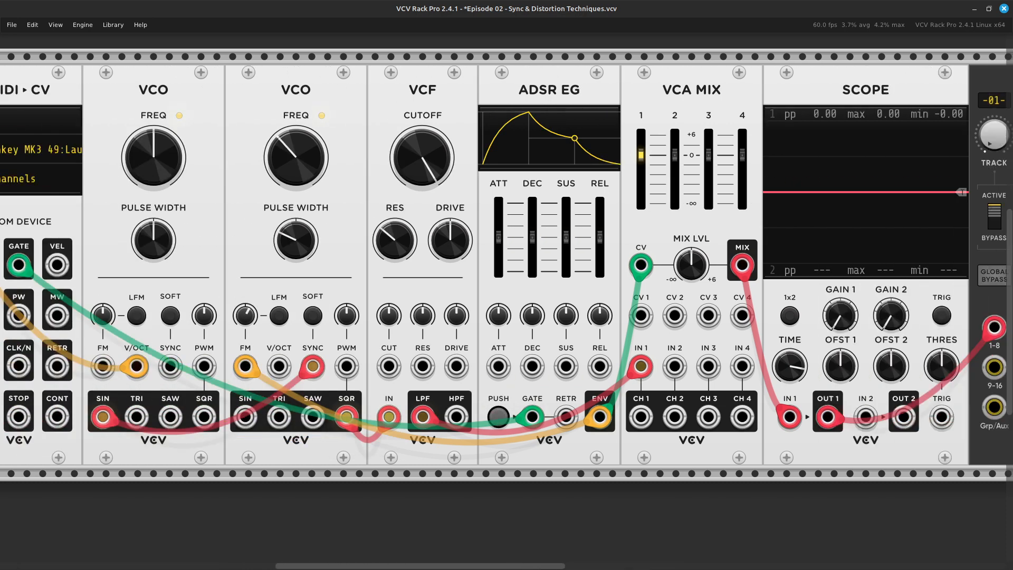
- Move the sync cable's source from the first VCO's SIN output to its SQR output
scroll(506, 263, left, 8)
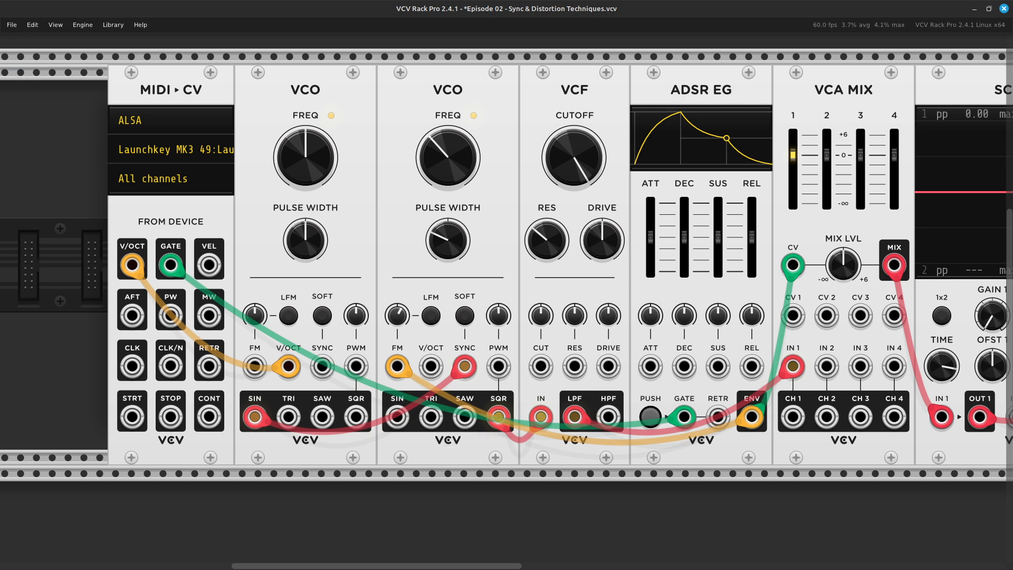
mouse_move(254, 417)
drag(254, 417, 356, 417)
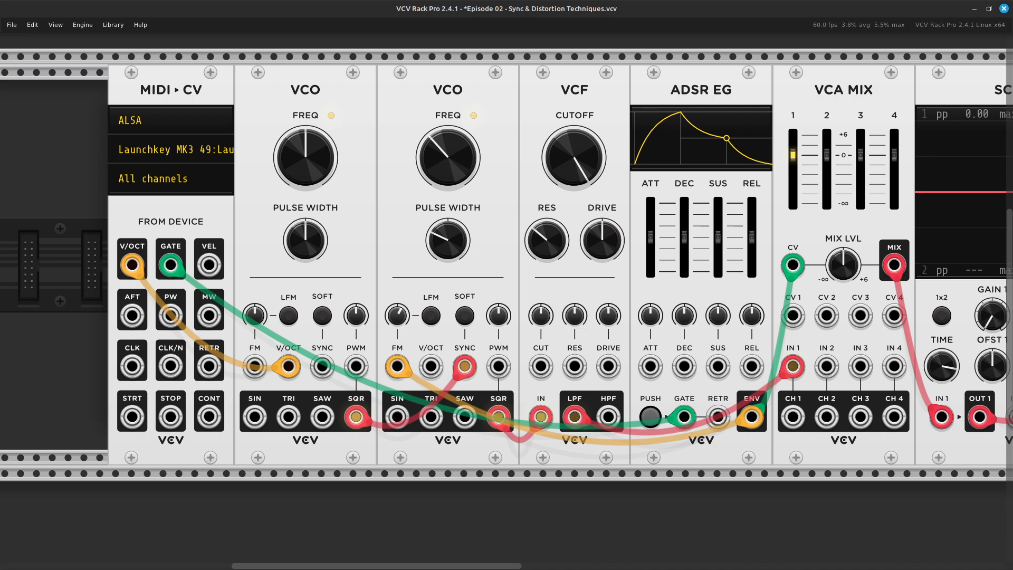
- Sweep the first VCO's pulse width up to 99% and down to about 1.5%, and reset it to its default
key(ctrl+equal)
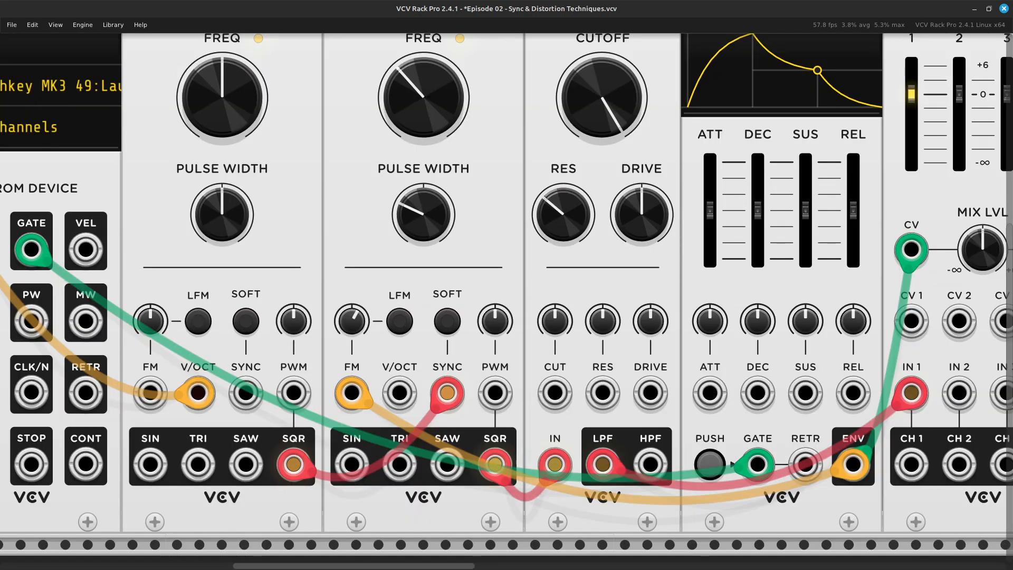
scroll(506, 300, left, 5)
scroll(507, 301, up, 1)
scroll(507, 301, down, 1)
scroll(506, 301, down, 2)
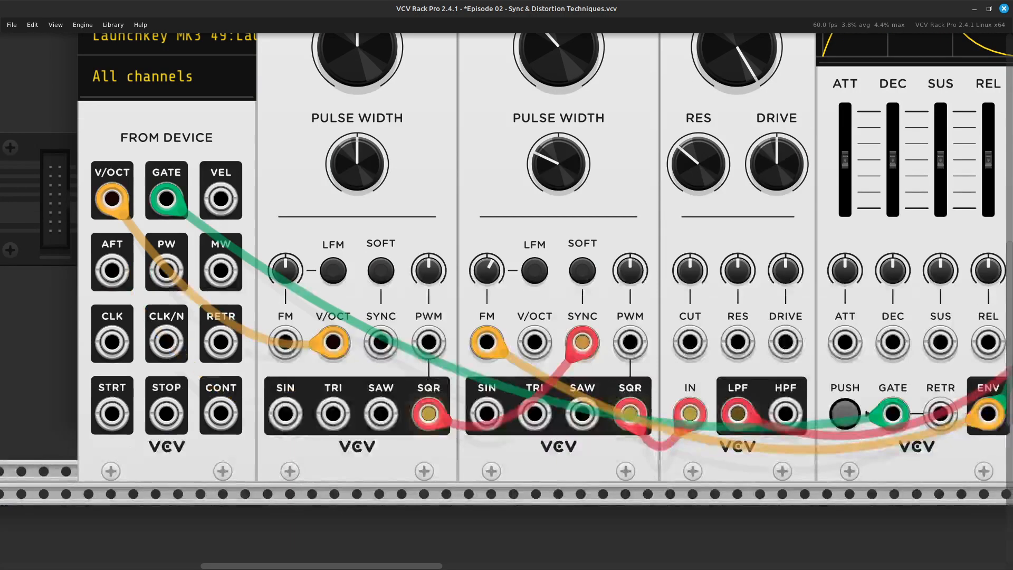
scroll(506, 298, up, 3)
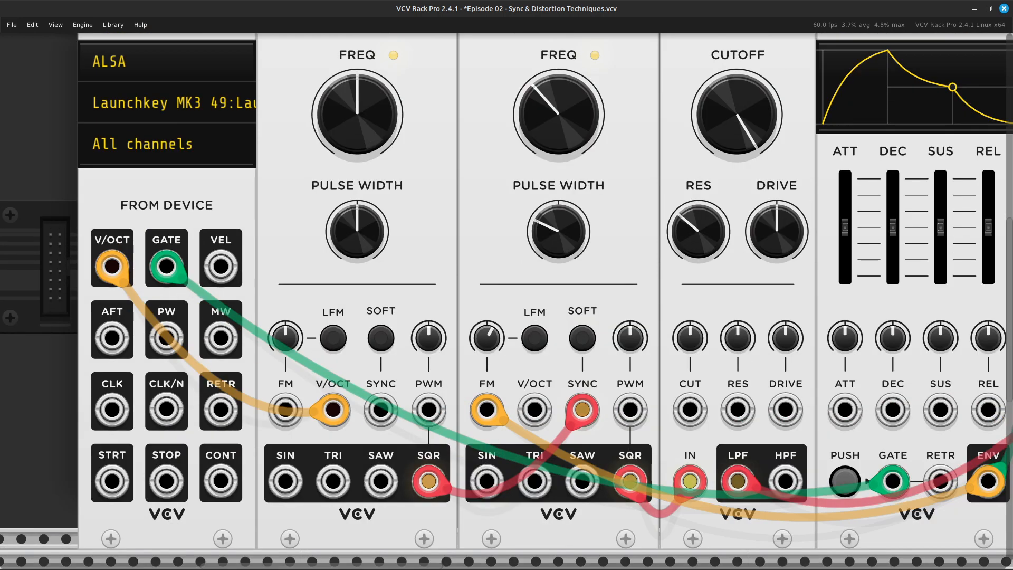
mouse_move(376, 252)
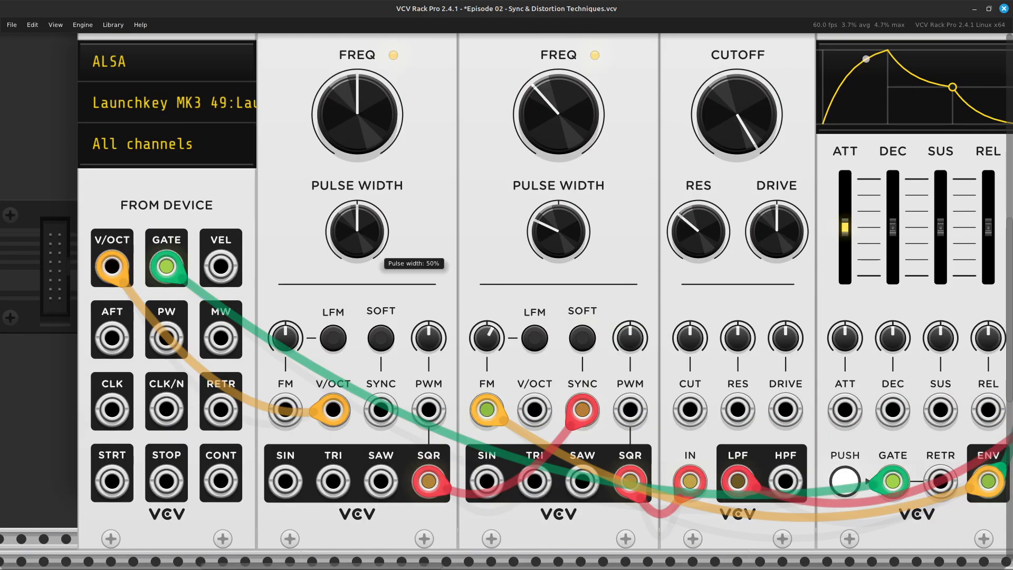
drag(376, 251, 376, 211)
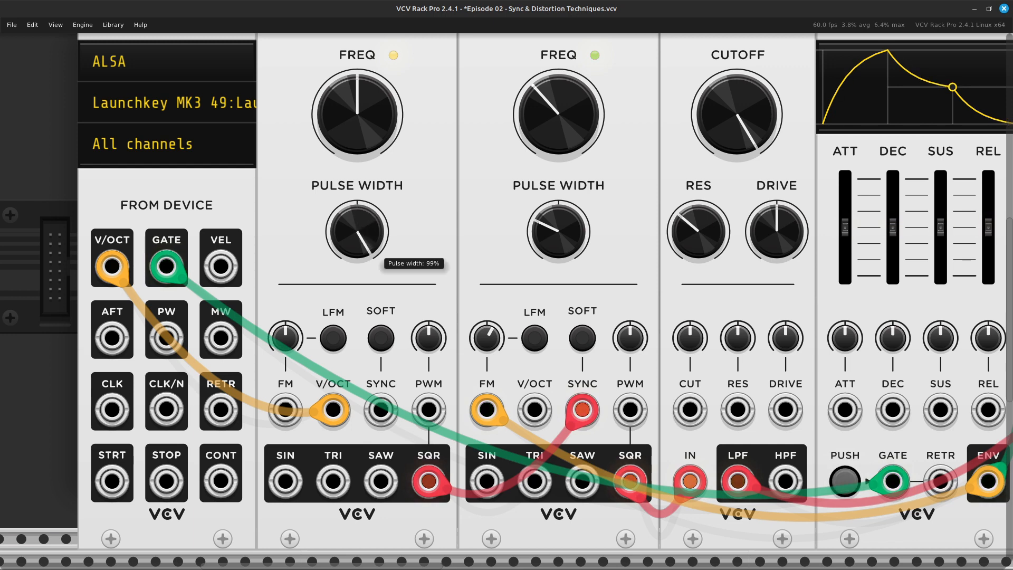
drag(376, 211, 376, 248)
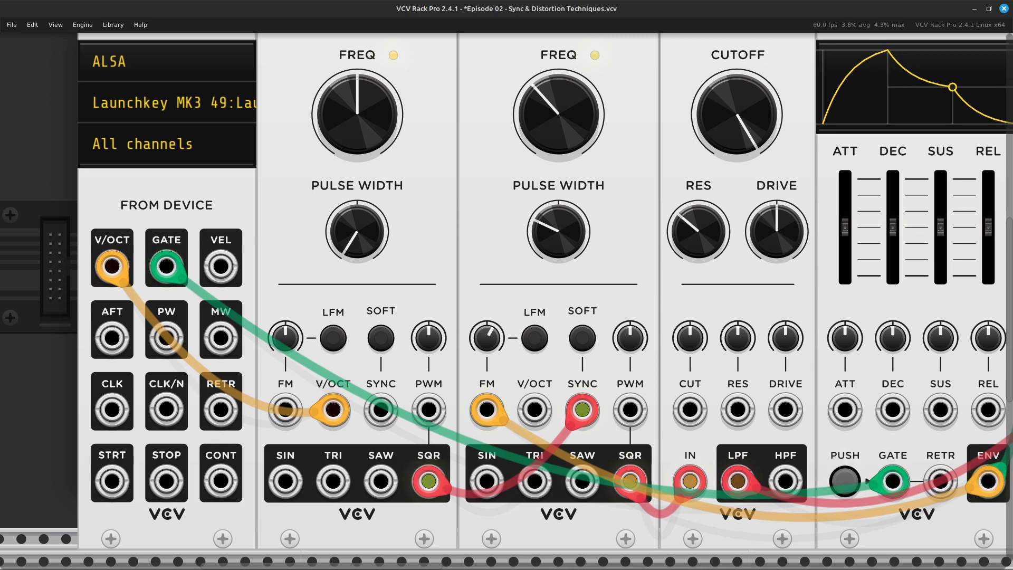
right_click(351, 224)
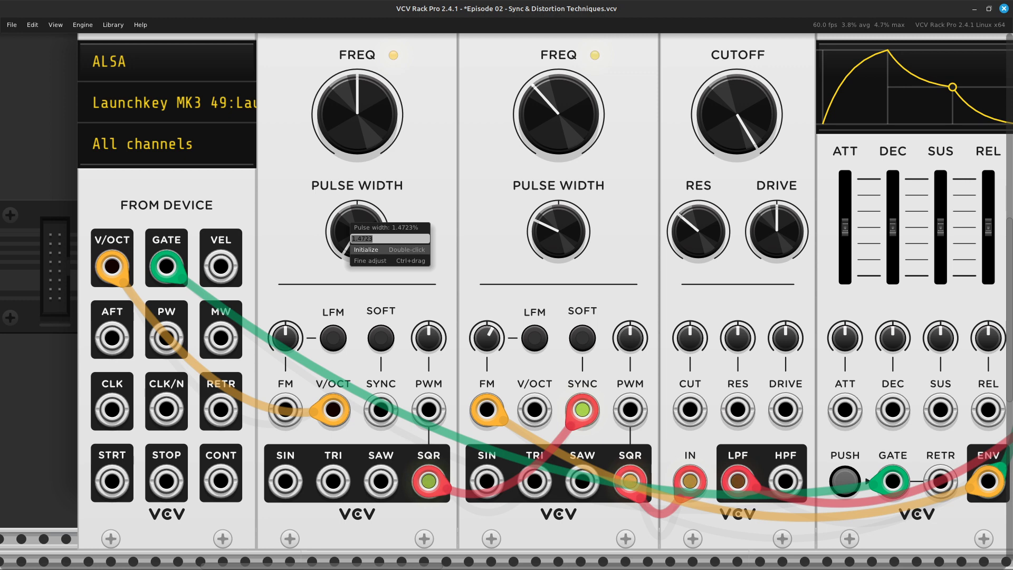
click(366, 249)
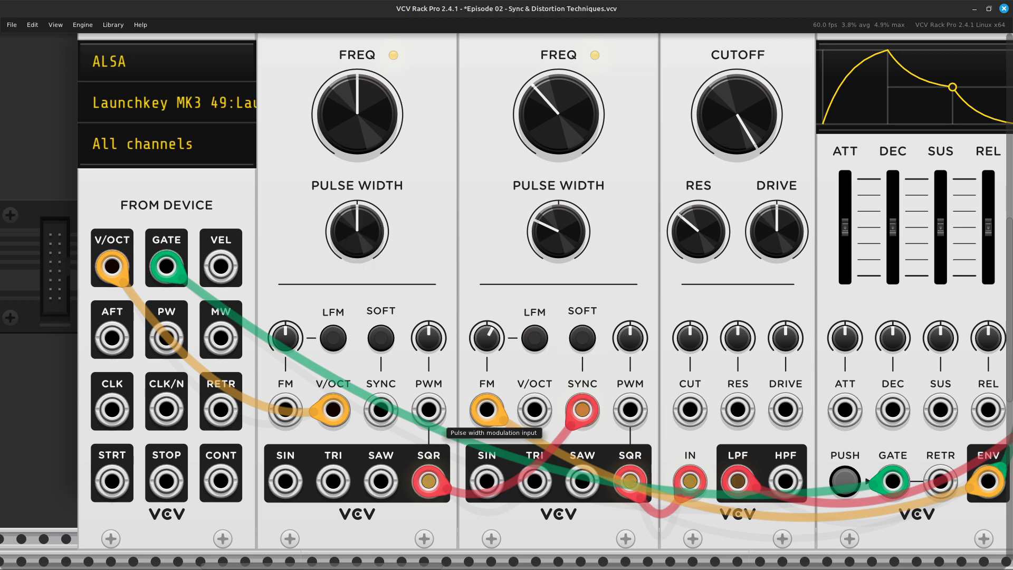
- Return the sync cable's source to the first VCO's SIN output
scroll(562, 409, left, 5)
scroll(562, 409, down, 3)
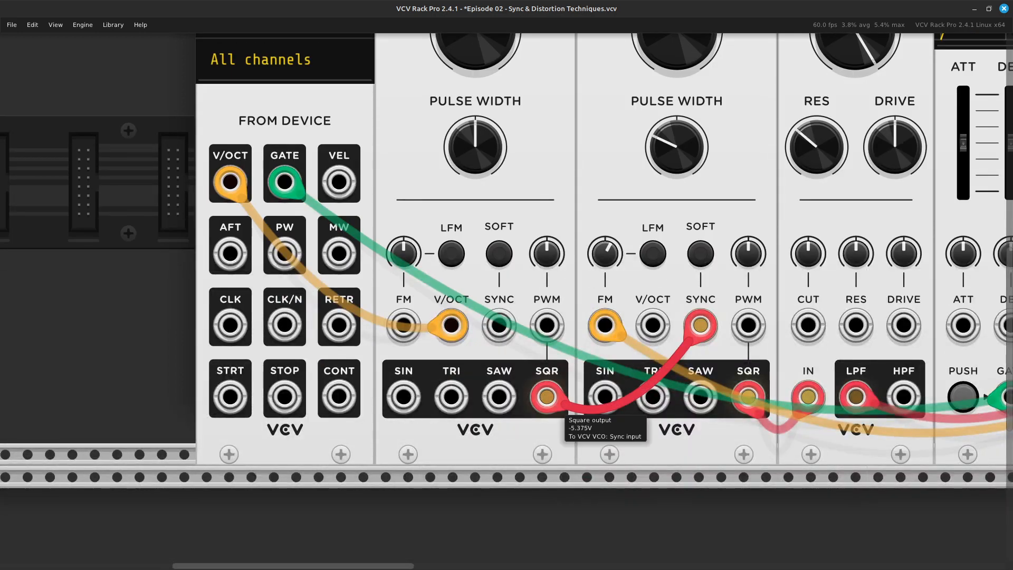
drag(562, 409, 403, 397)
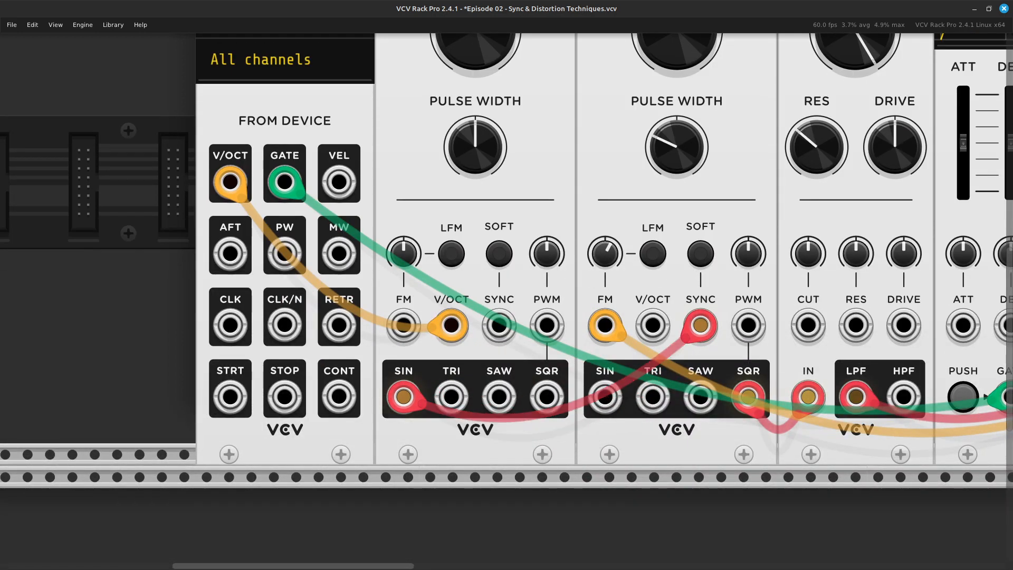
- Unplug the envelope from the second VCO's FM input and patch the first VCO's TRI output there with a red cable
scroll(375, 411, right, 3)
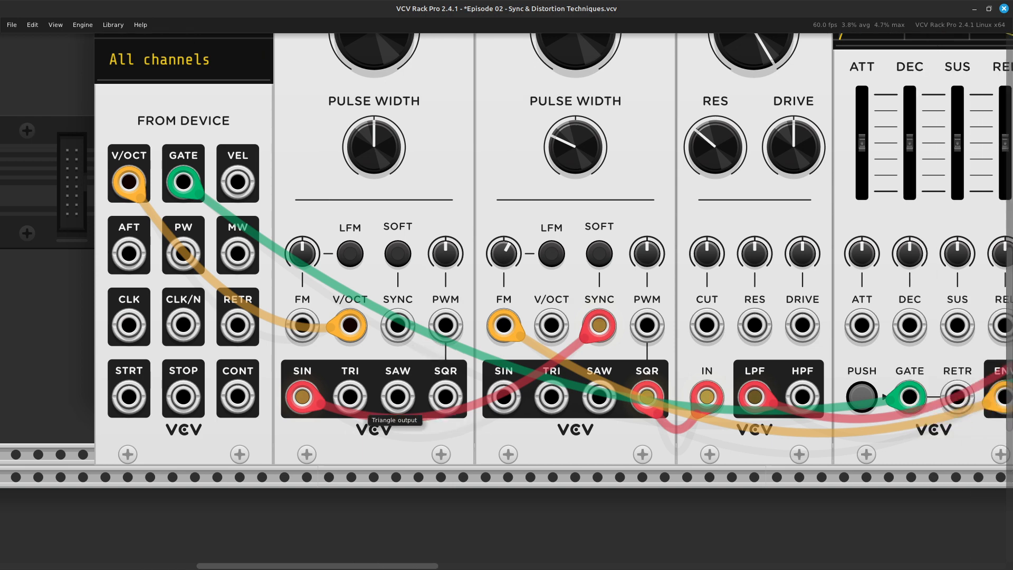
right_click(343, 400)
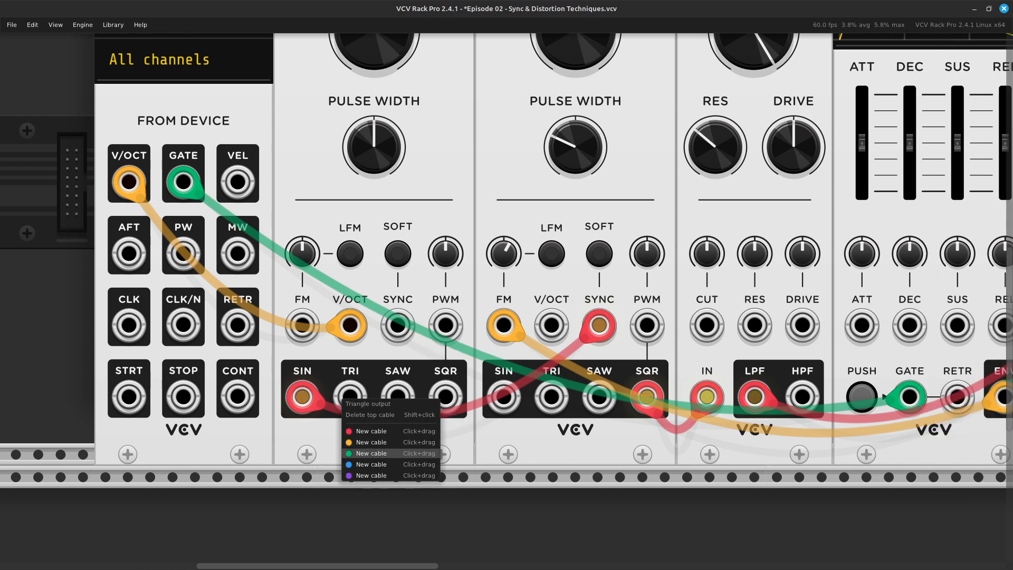
drag(371, 431, 409, 464)
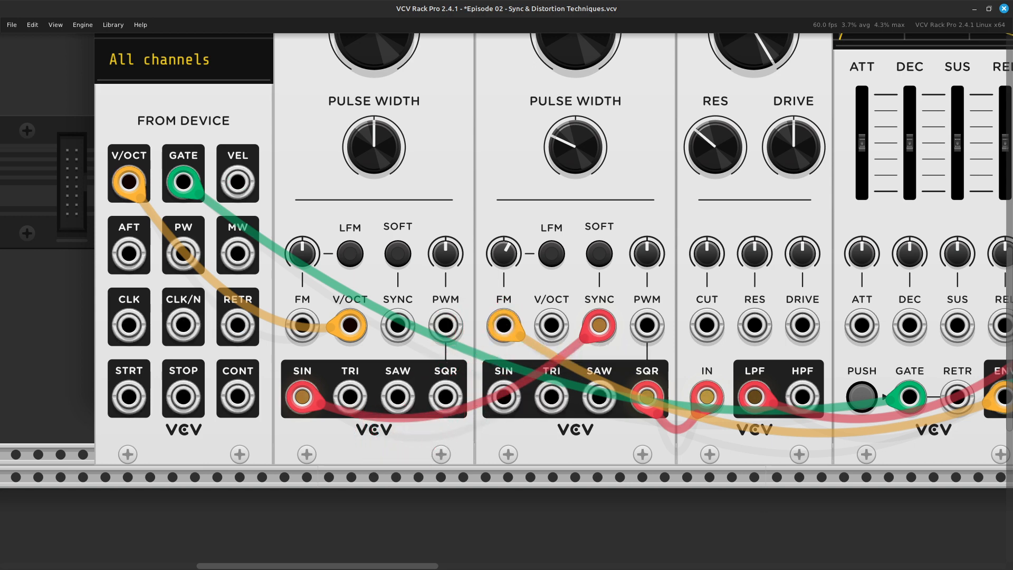
drag(504, 325, 528, 506)
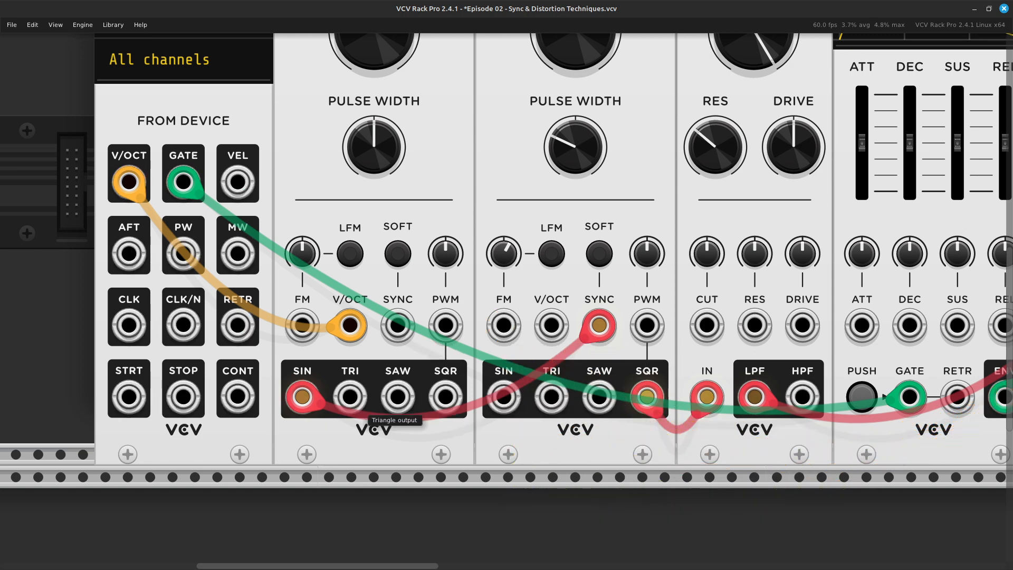
right_click(350, 397)
drag(380, 422, 284, 325)
- Raise the second VCO's frequency modulation amount to about 72.8%, and bring it back to centre
scroll(417, 430, right, 5)
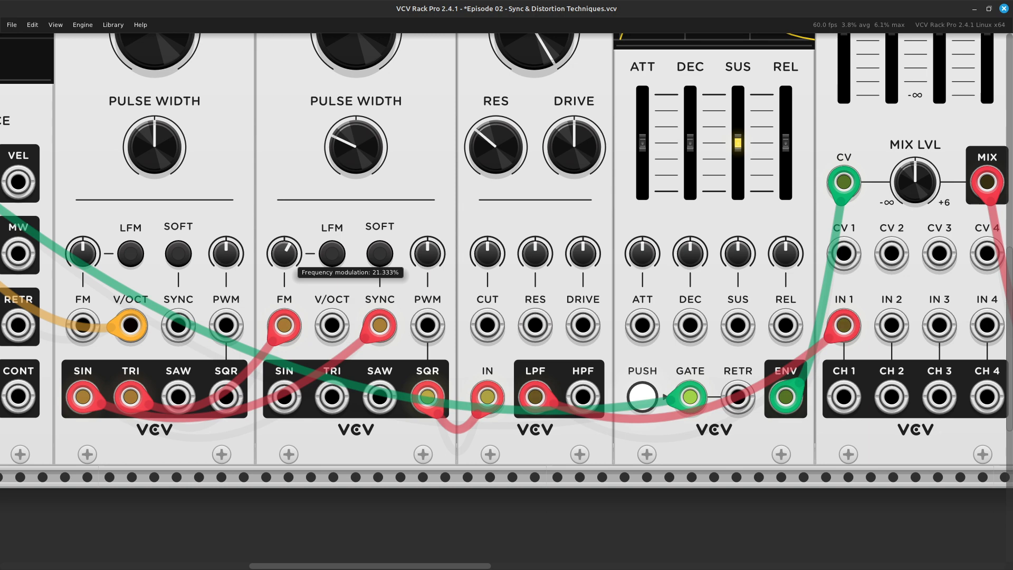
mouse_move(284, 253)
mouse_down()
mouse_move(283, 222)
mouse_move(284, 238)
mouse_up()
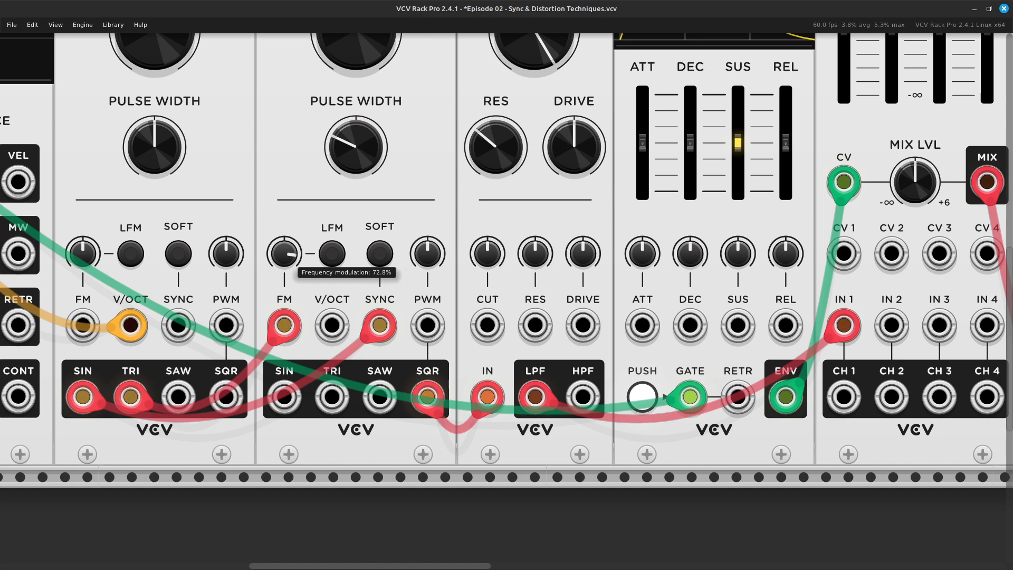
drag(284, 238, 284, 300)
- Move the first VCO's triangle cable from the second VCO's FM input to VCA MIX's IN 2
scroll(507, 248, left, 10)
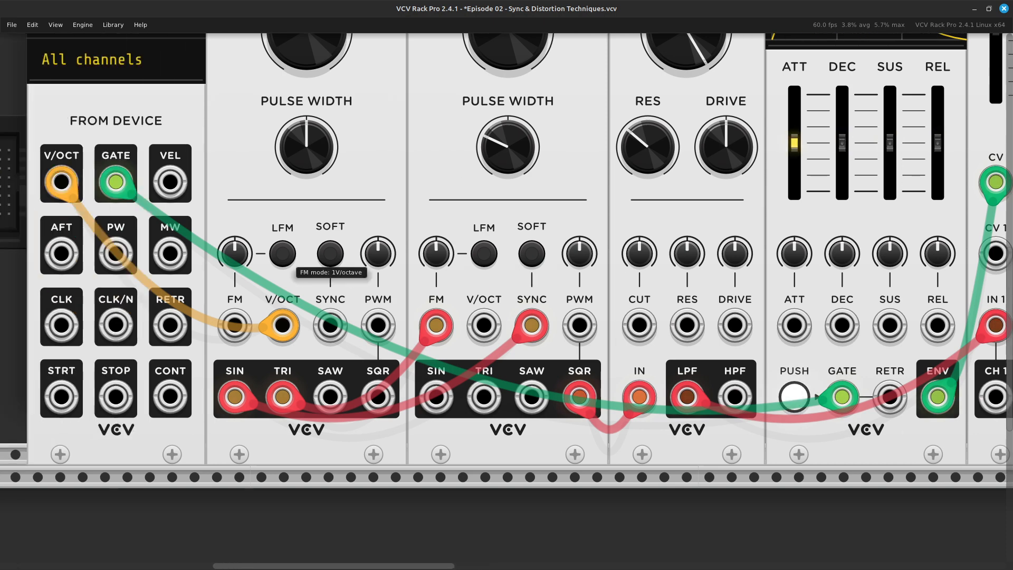
scroll(507, 248, right, 7)
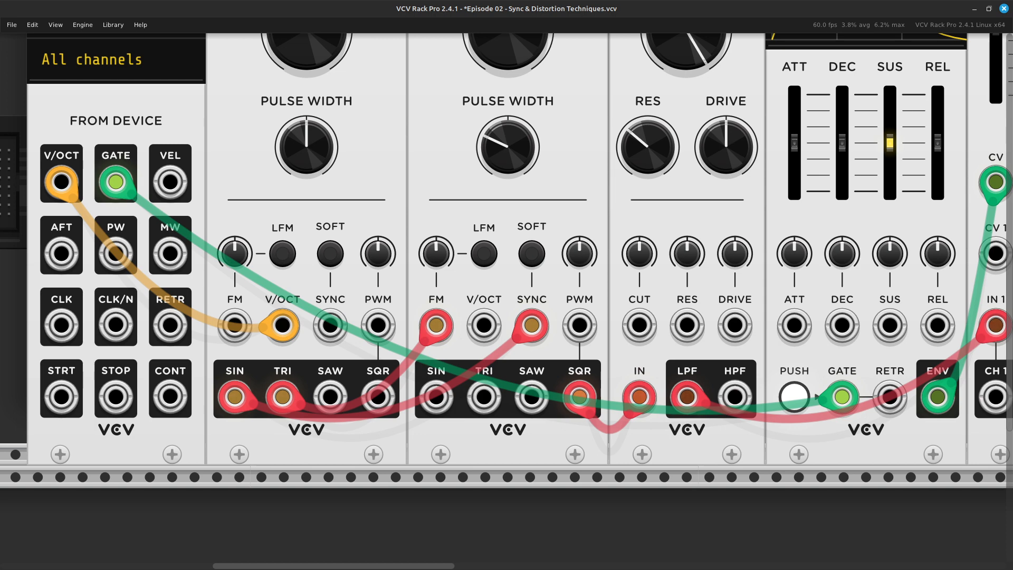
scroll(507, 248, right, 5)
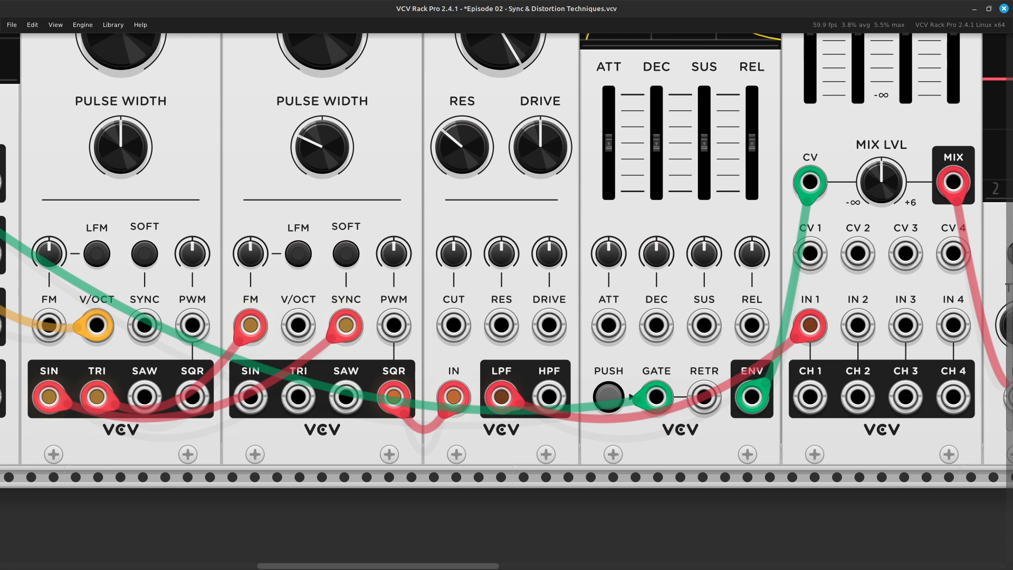
drag(251, 325, 553, 325)
scroll(311, 469, right, 3)
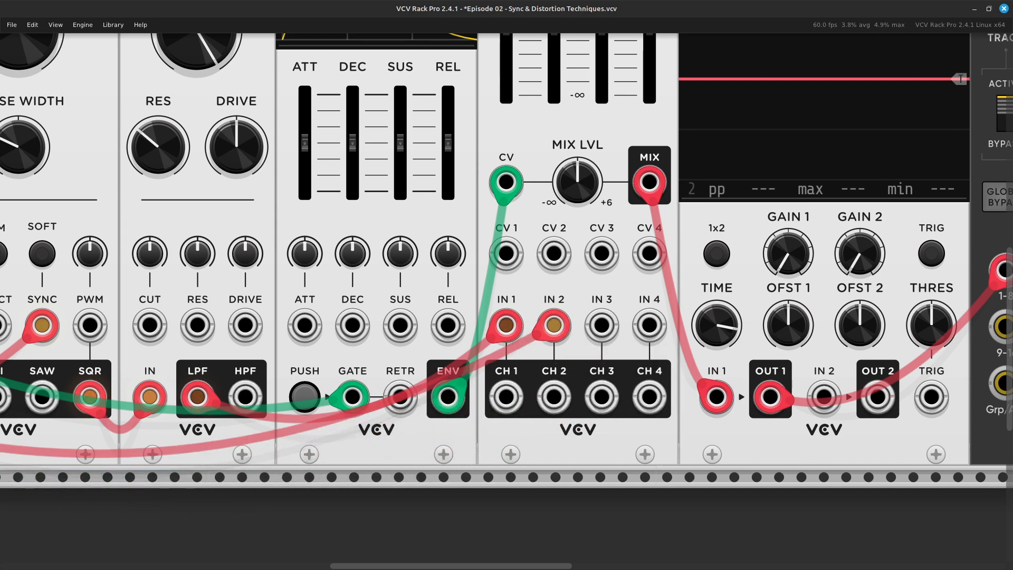
- Patch the ADSR's ENV output into VCA MIX's CV 2 input with a green cable
right_click(554, 255)
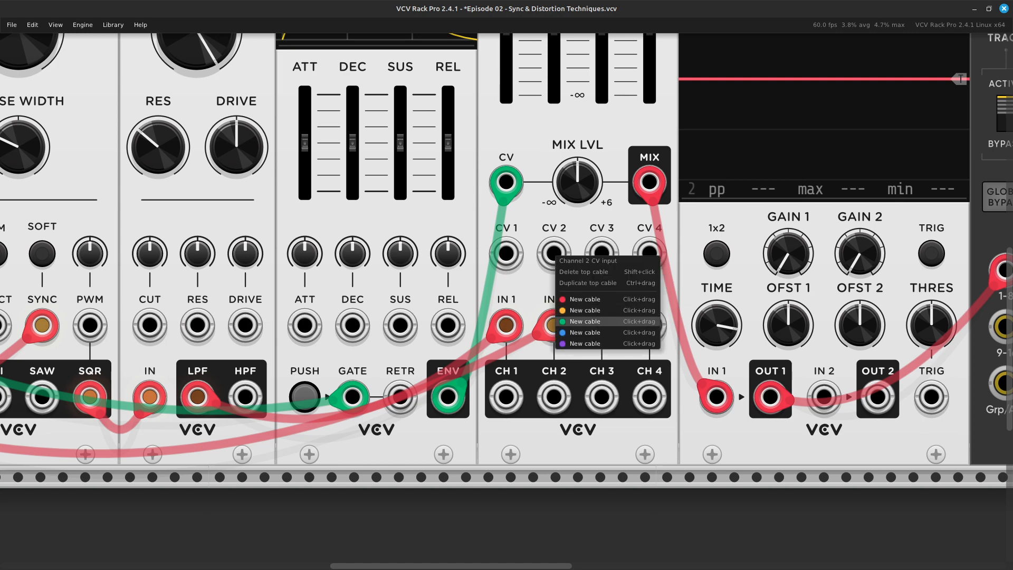
click(586, 321)
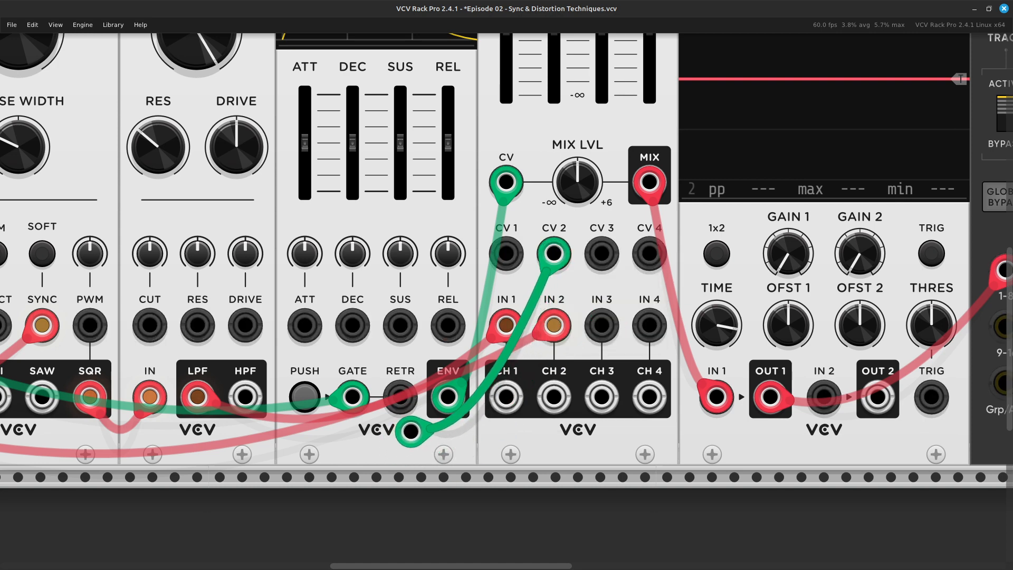
click(448, 397)
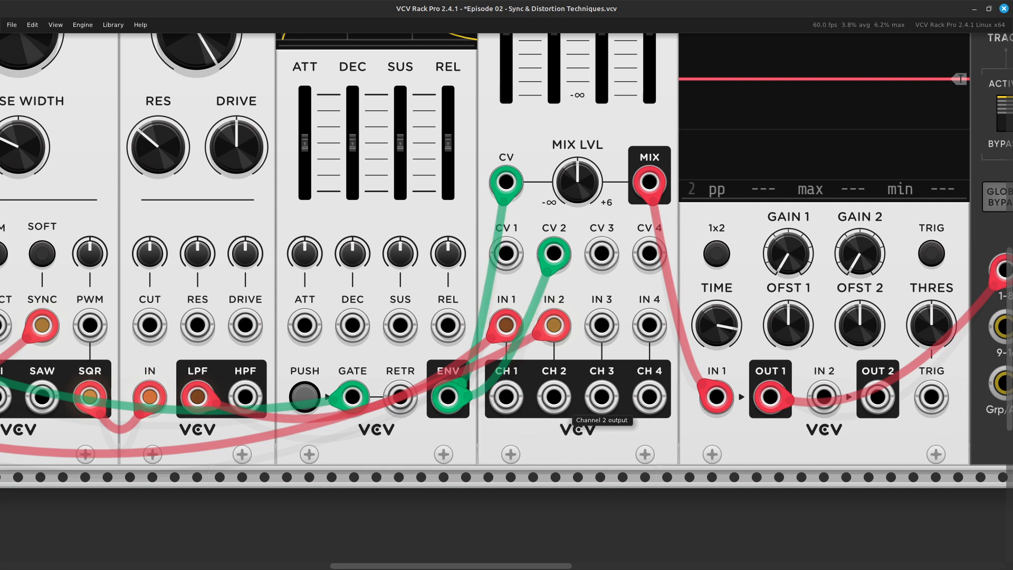
- Patch VCA MIX's CH 2 output into the second VCO's FM input with a red cable, and raise that VCO's frequency modulation amount
right_click(553, 400)
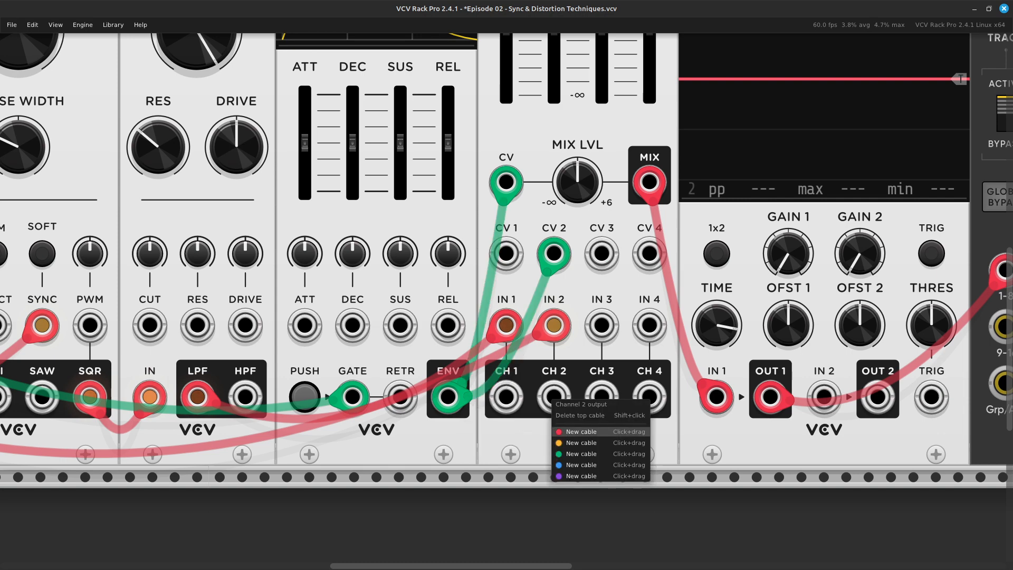
click(581, 432)
scroll(378, 498, left, 10)
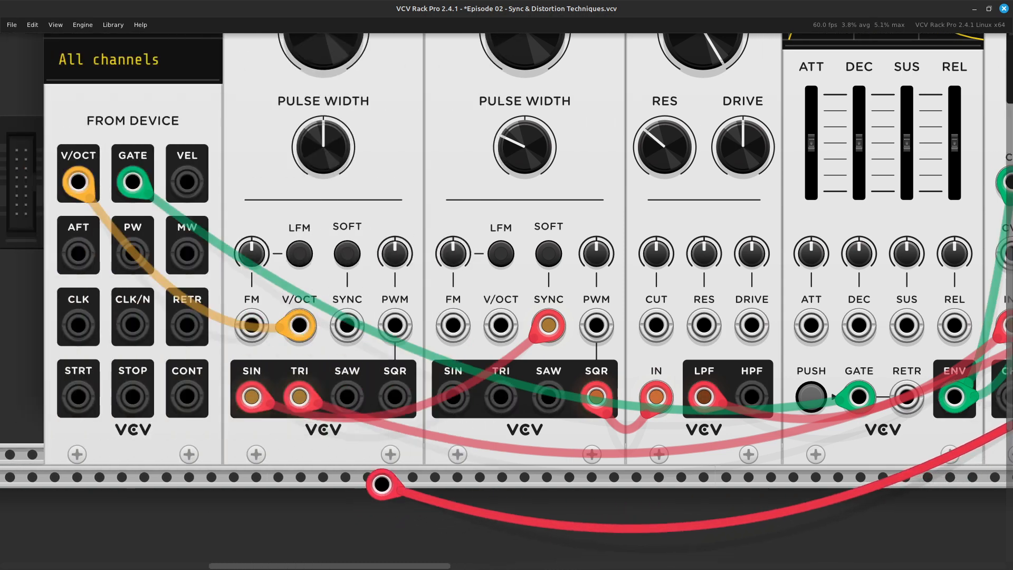
click(453, 325)
drag(453, 254, 453, 240)
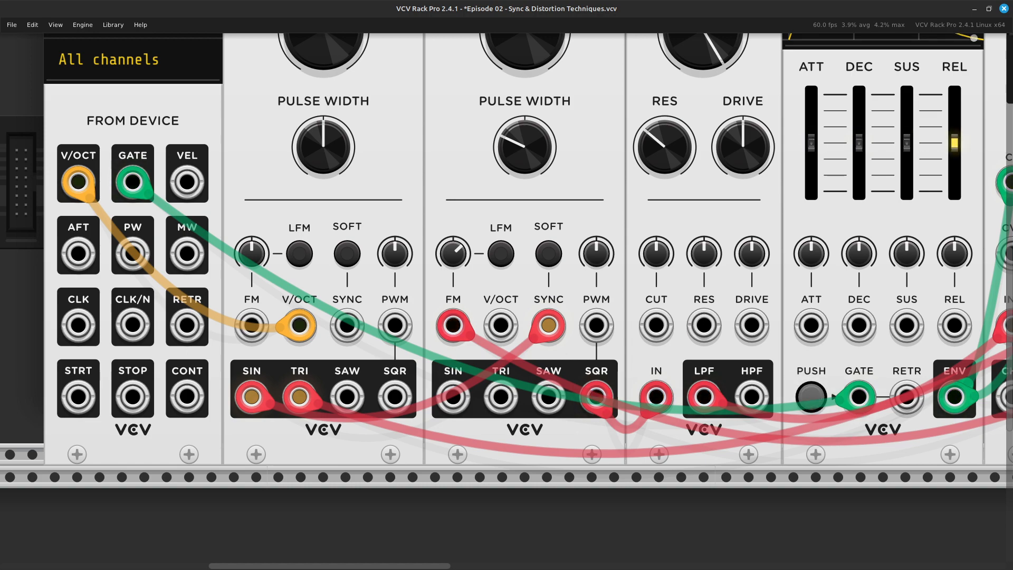
- Raise the second VCO's frequency to about 534.29 Hz
scroll(507, 285, down, 5)
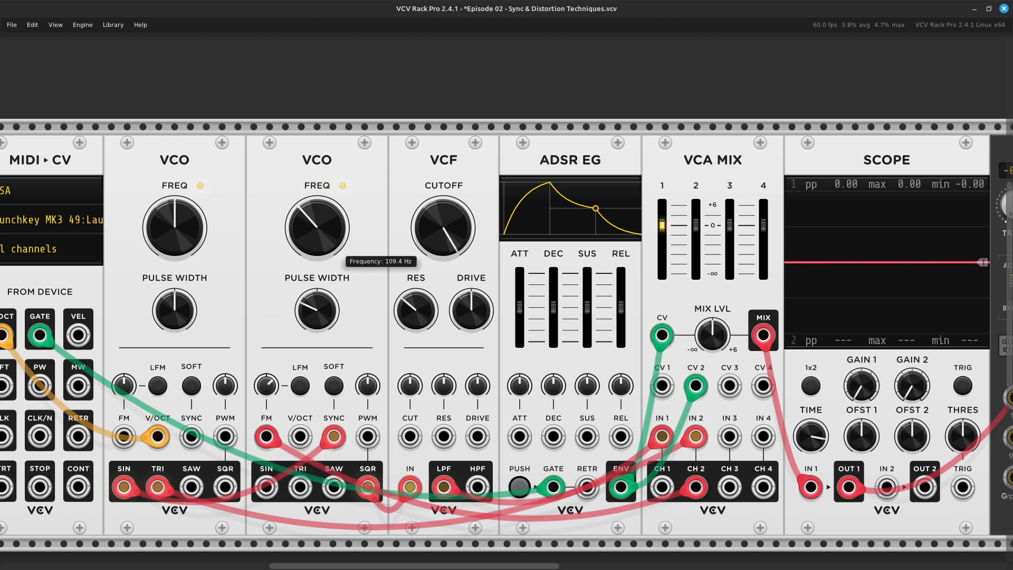
drag(317, 228, 317, 206)
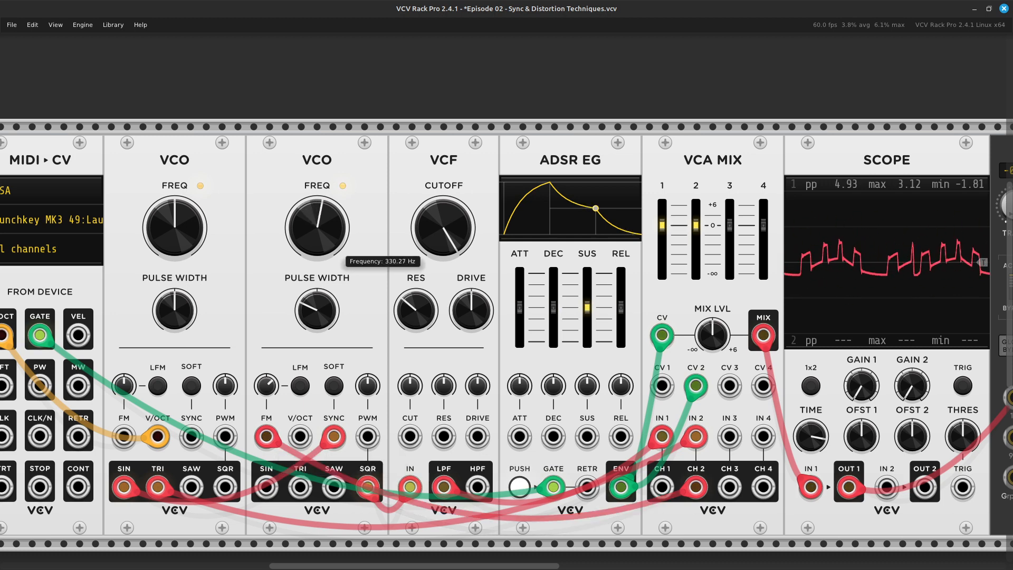
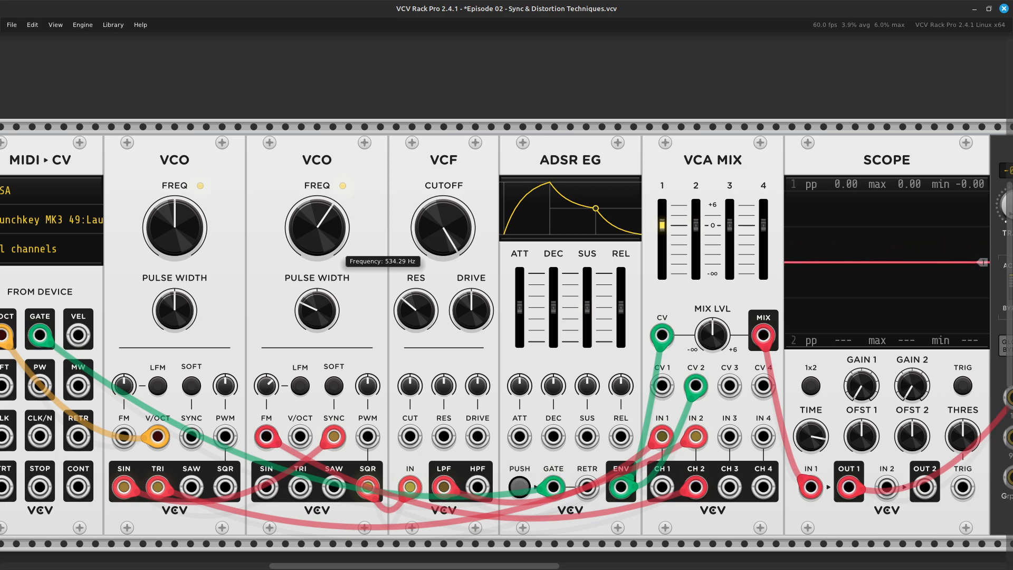
- Lower the VCF's cutoff and raise its resonance to about 45.3%
key(ctrl+equal)
key(Left)
key(Down)
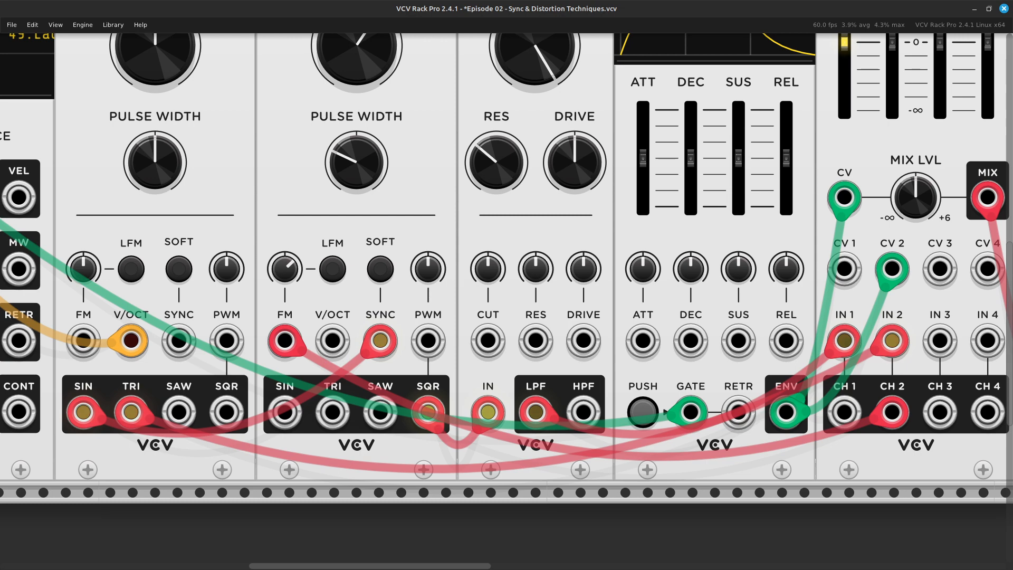
key(ctrl+minus)
key(Up)
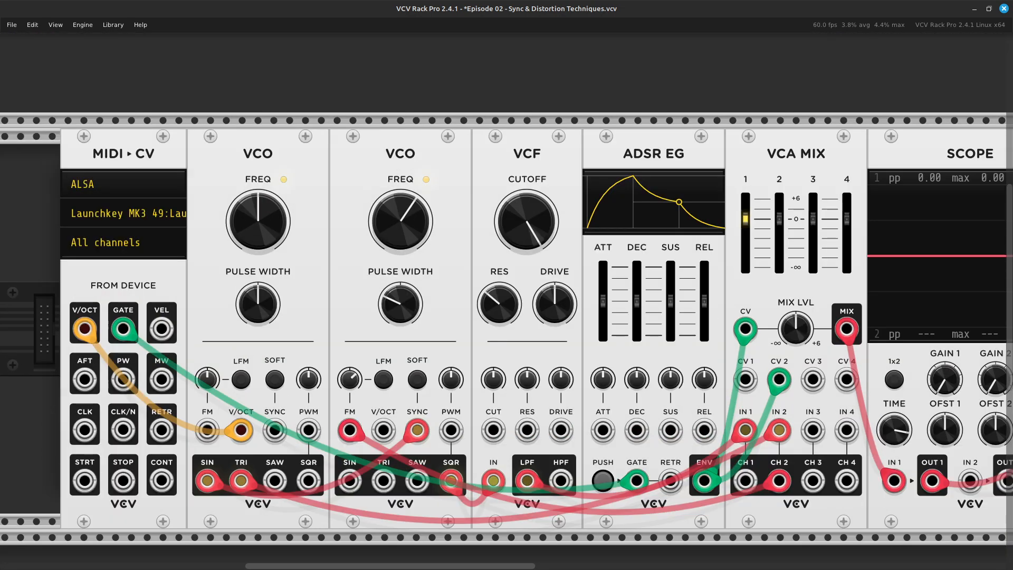
key(Down)
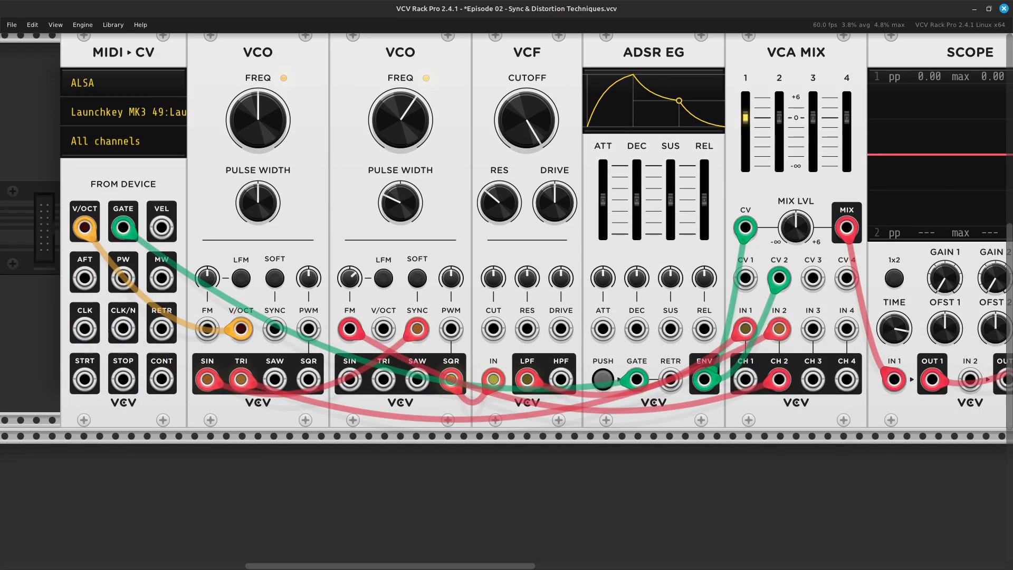
drag(548, 140, 549, 150)
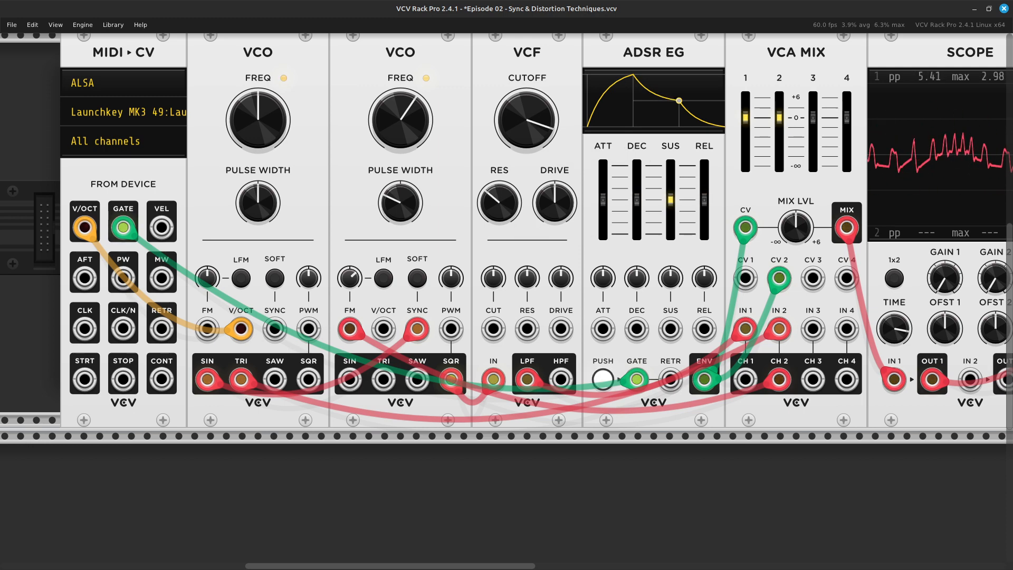
mouse_move(494, 278)
mouse_down()
mouse_move(494, 265)
mouse_move(493, 278)
mouse_up()
drag(499, 202, 499, 191)
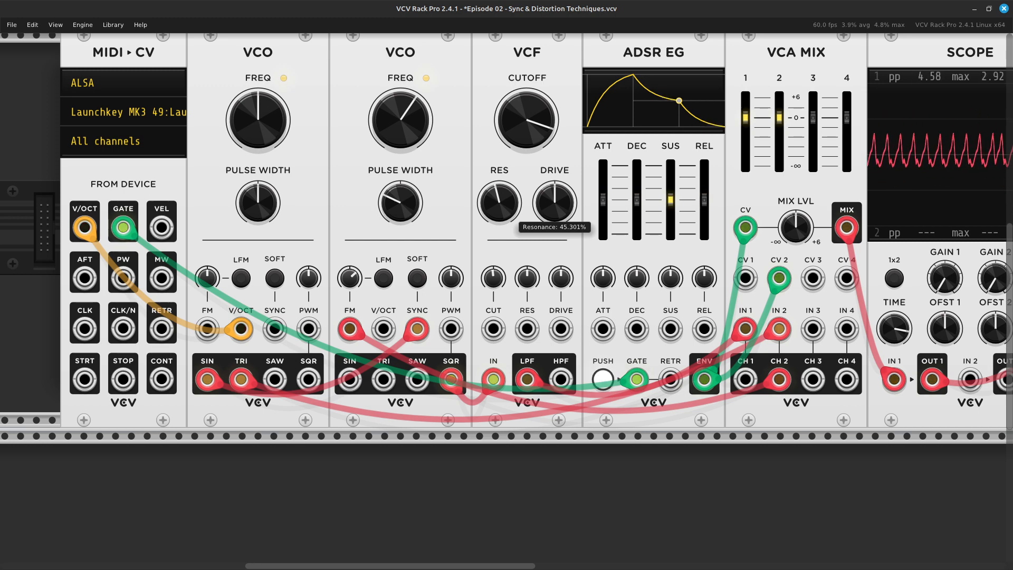
- Initialize the Comp II compressor to its default settings
scroll(506, 231, right, 15)
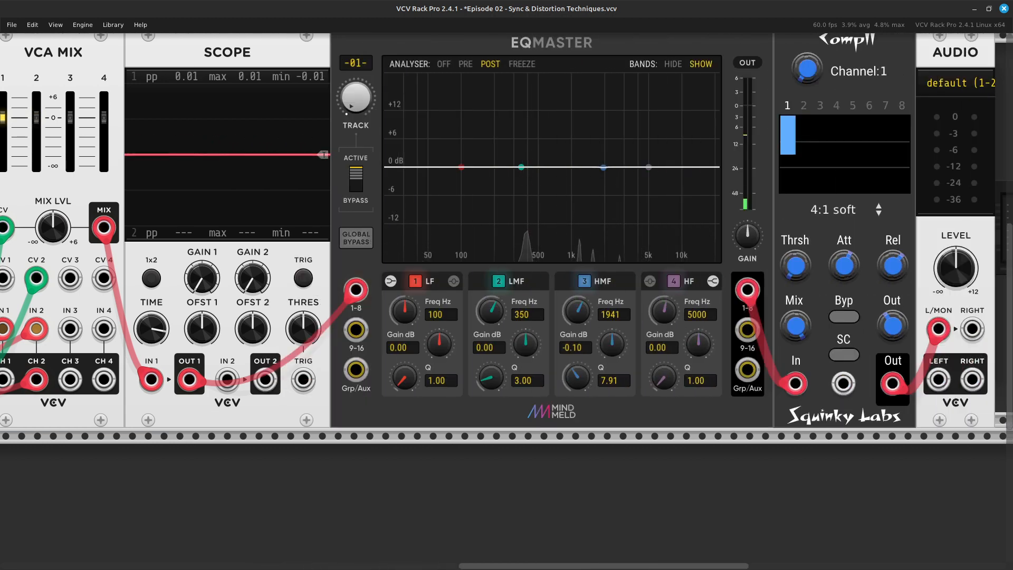
scroll(507, 231, right, 2)
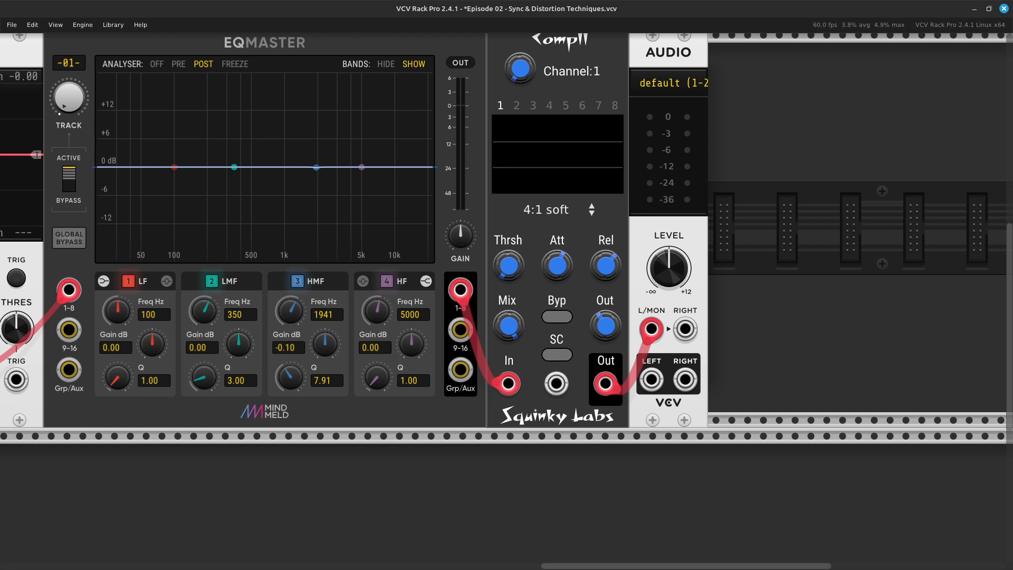
scroll(506, 231, left, 20)
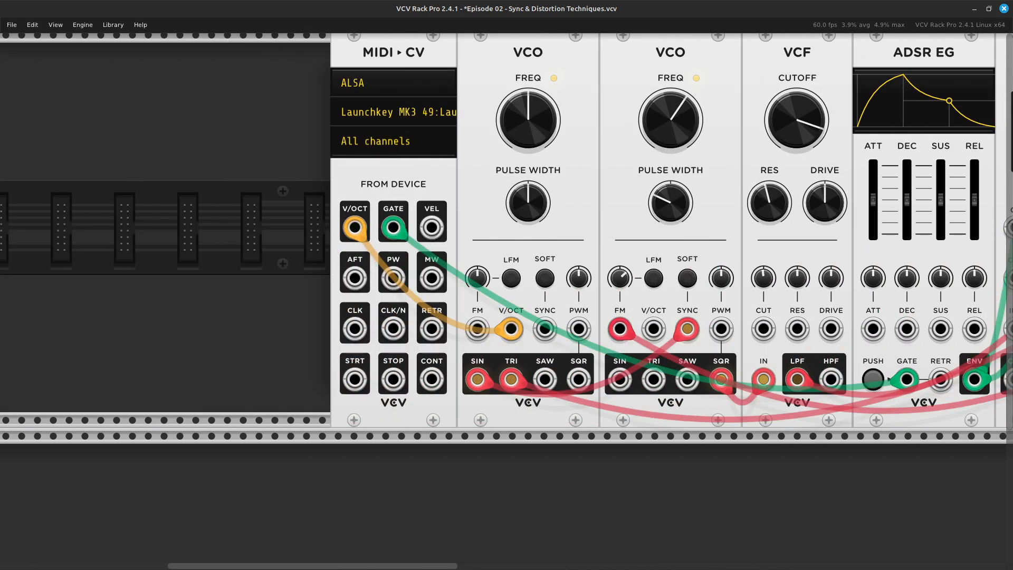
scroll(506, 231, right, 20)
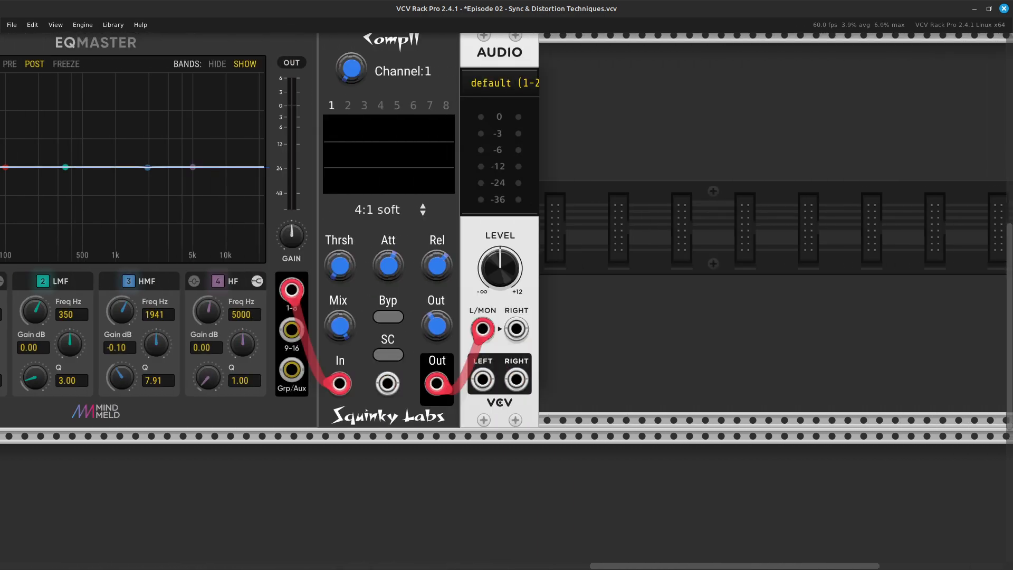
scroll(507, 231, left, 20)
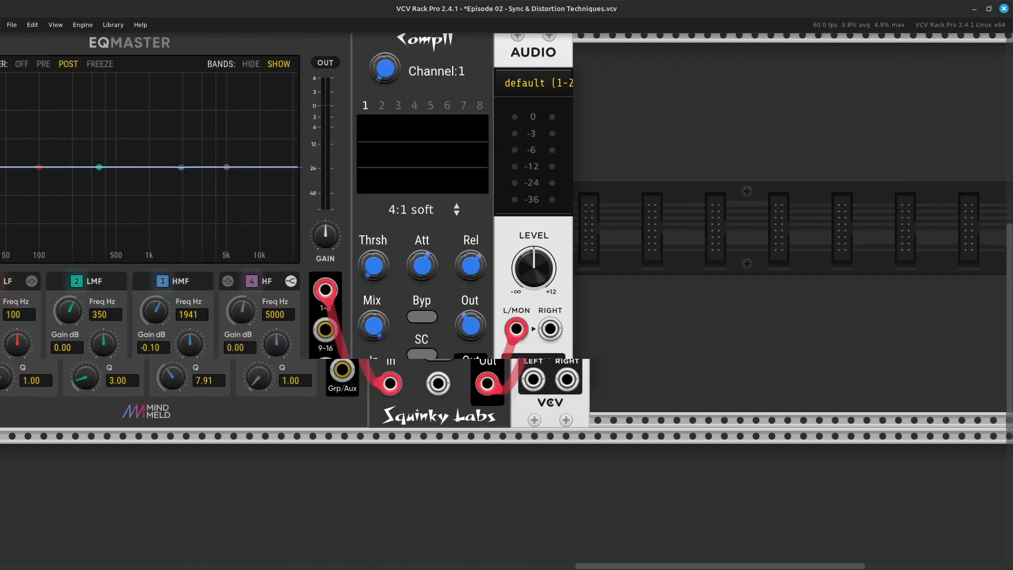
scroll(296, 238, left, 15)
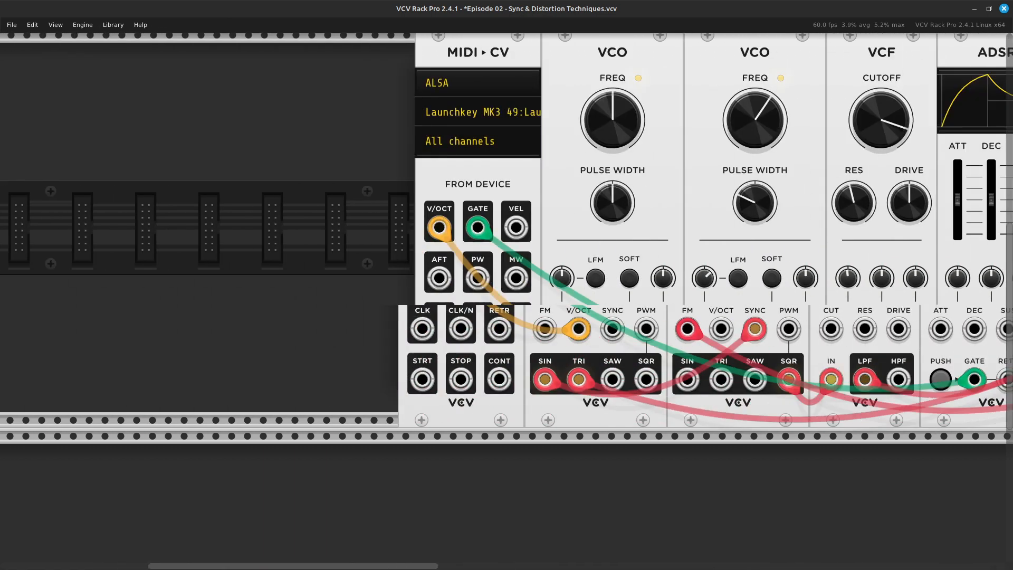
scroll(296, 238, right, 20)
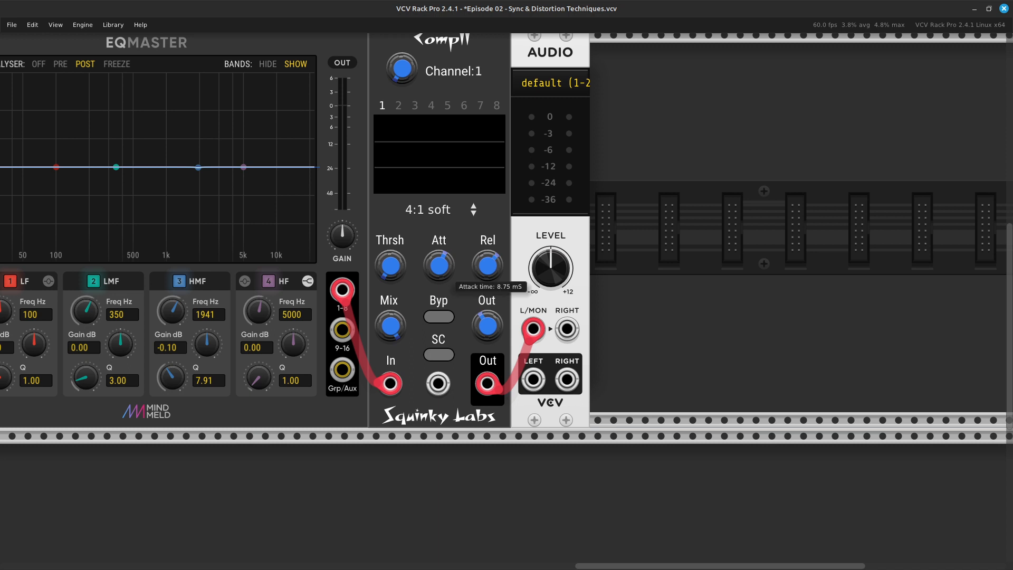
mouse_move(400, 273)
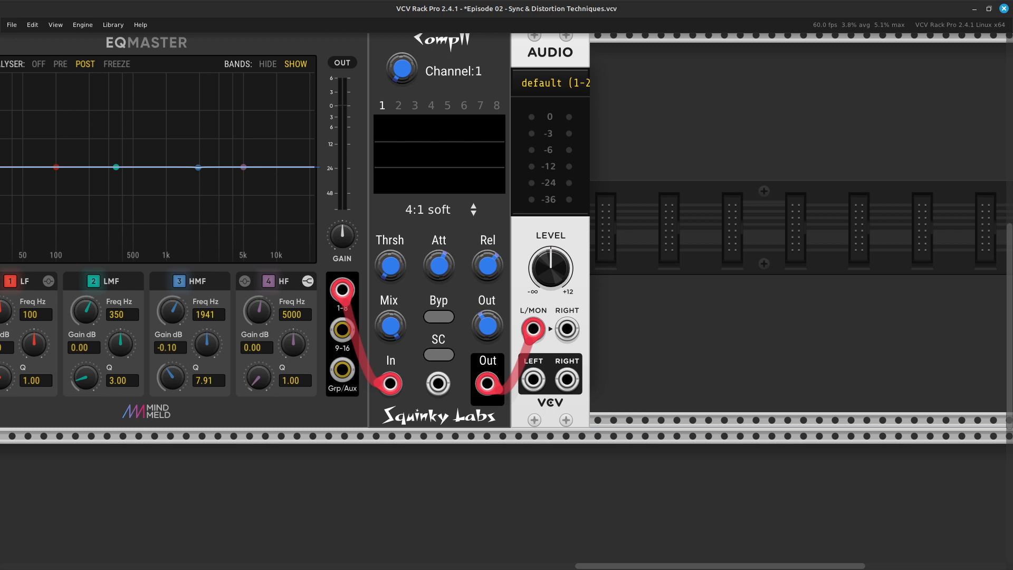
right_click(435, 58)
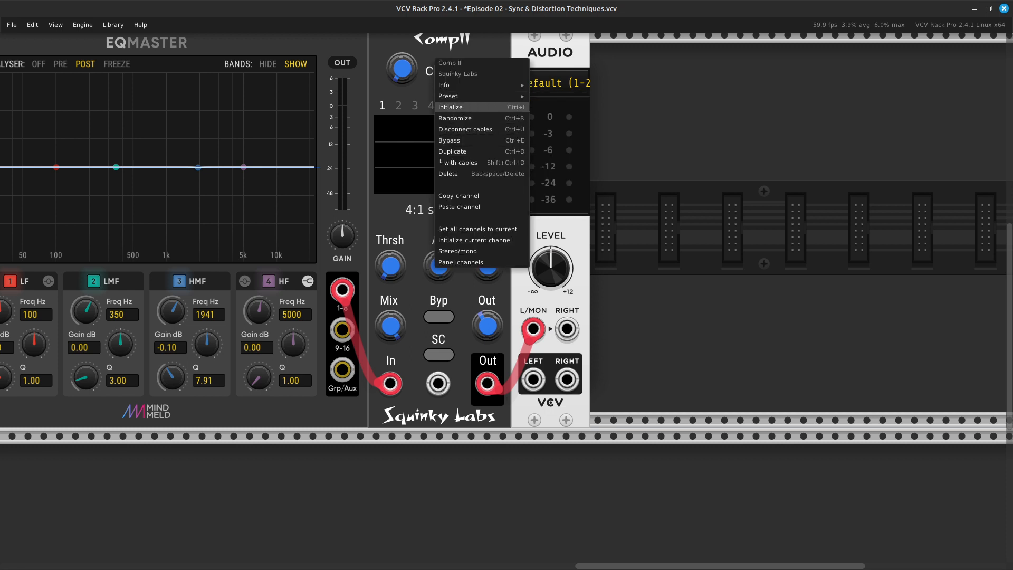
click(451, 107)
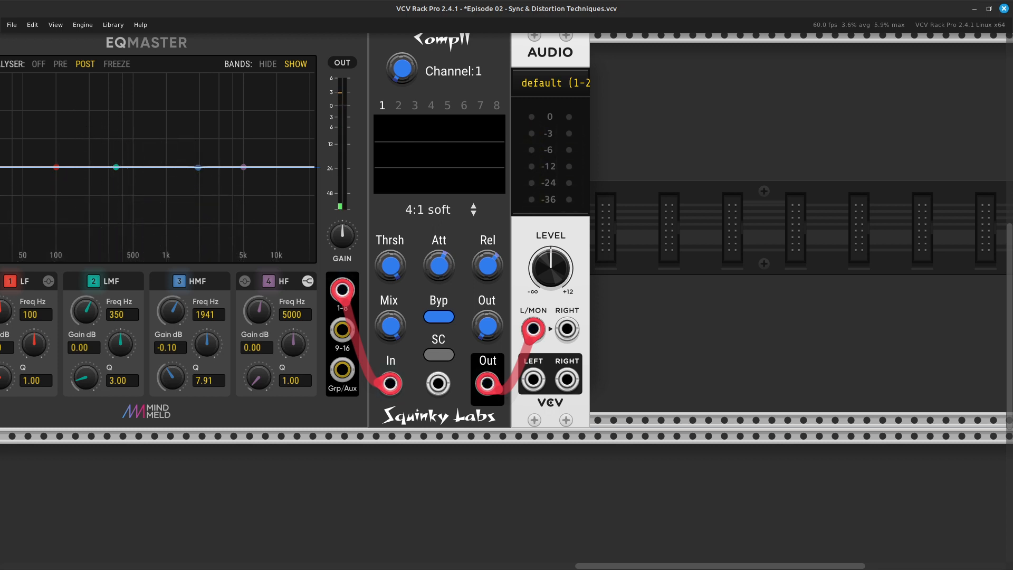
- Set the MIDI to CV module's polyphony to 4 channels
scroll(507, 231, left, 15)
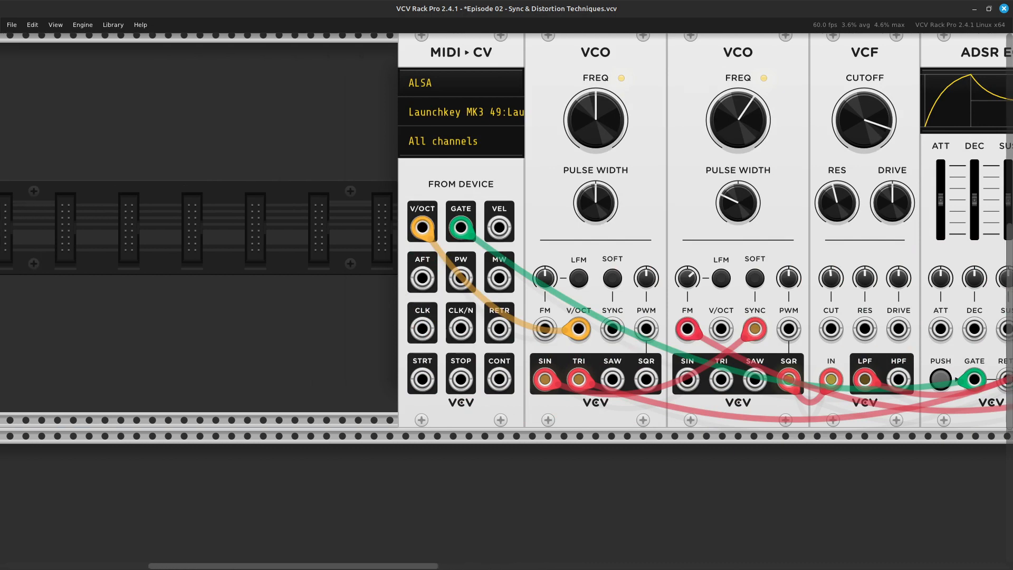
right_click(411, 182)
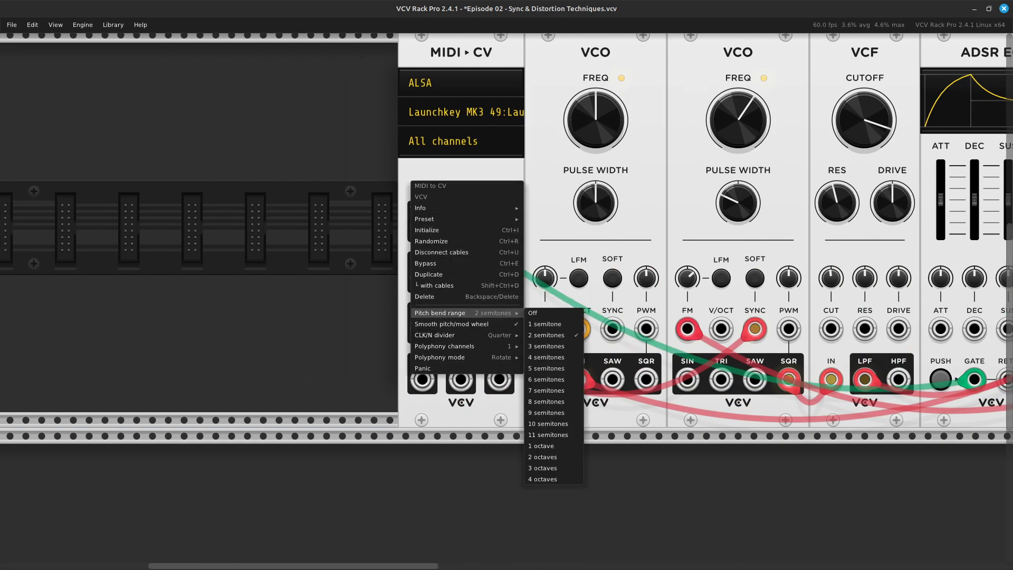
mouse_move(449, 335)
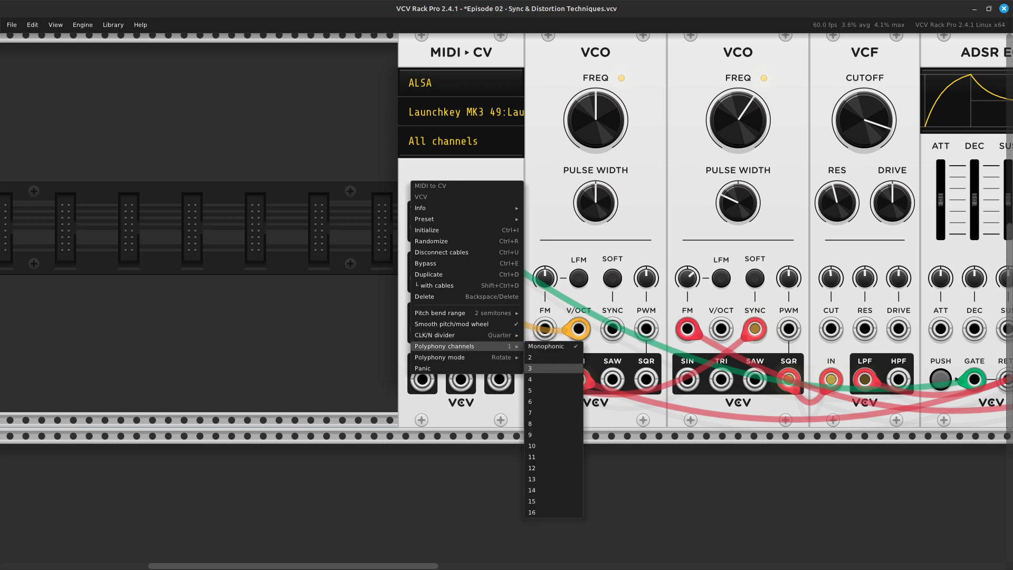
click(544, 379)
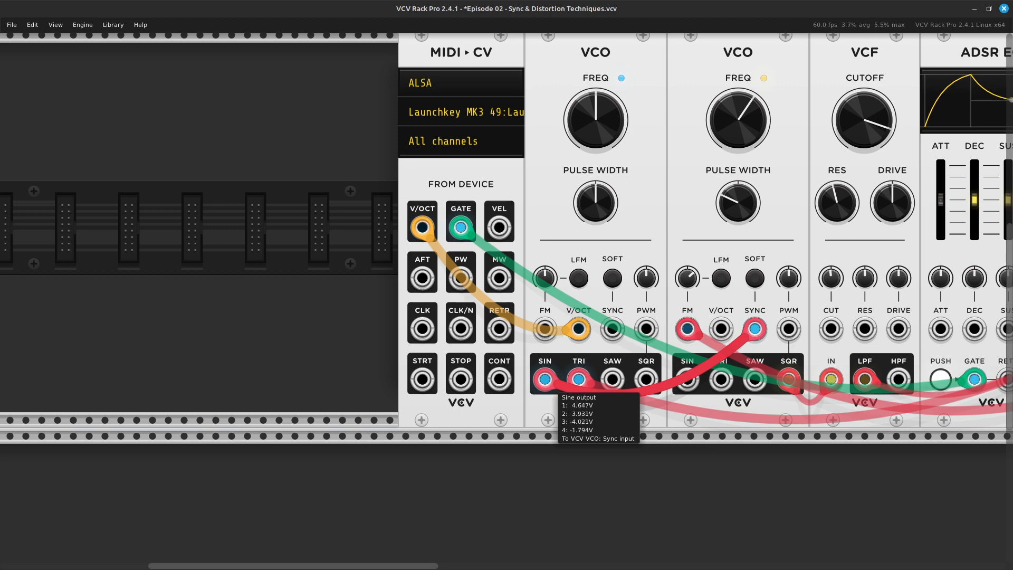
- Return the MIDI to CV module's polyphony to Monophonic
scroll(552, 388, right, 15)
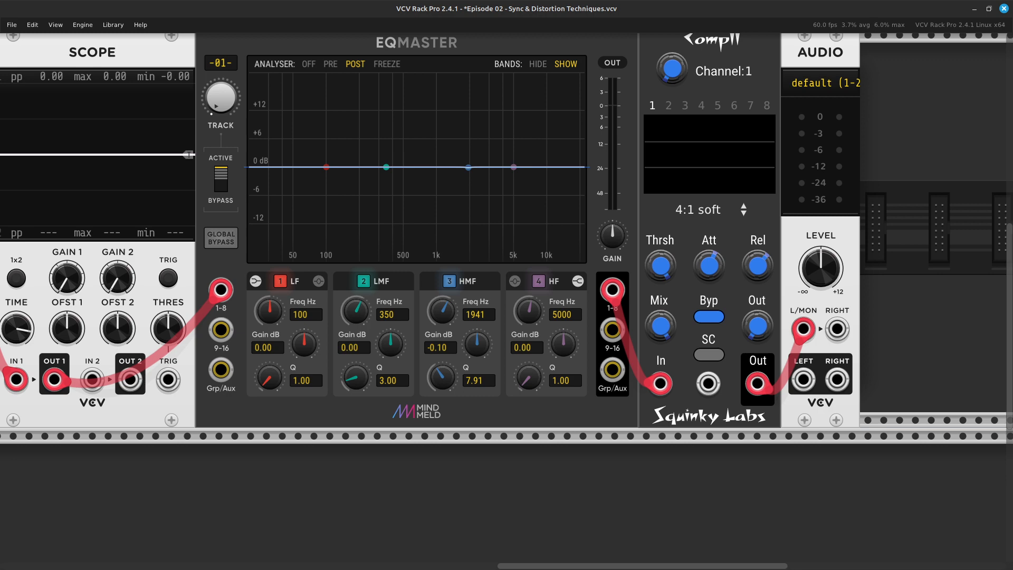
scroll(506, 285, left, 15)
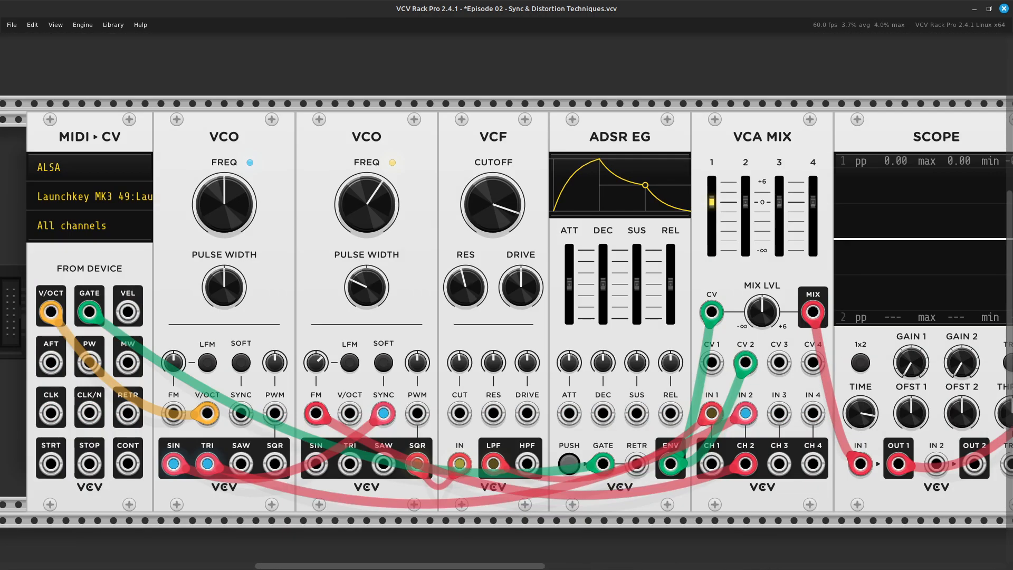
scroll(507, 306, right, 3)
scroll(506, 306, left, 6)
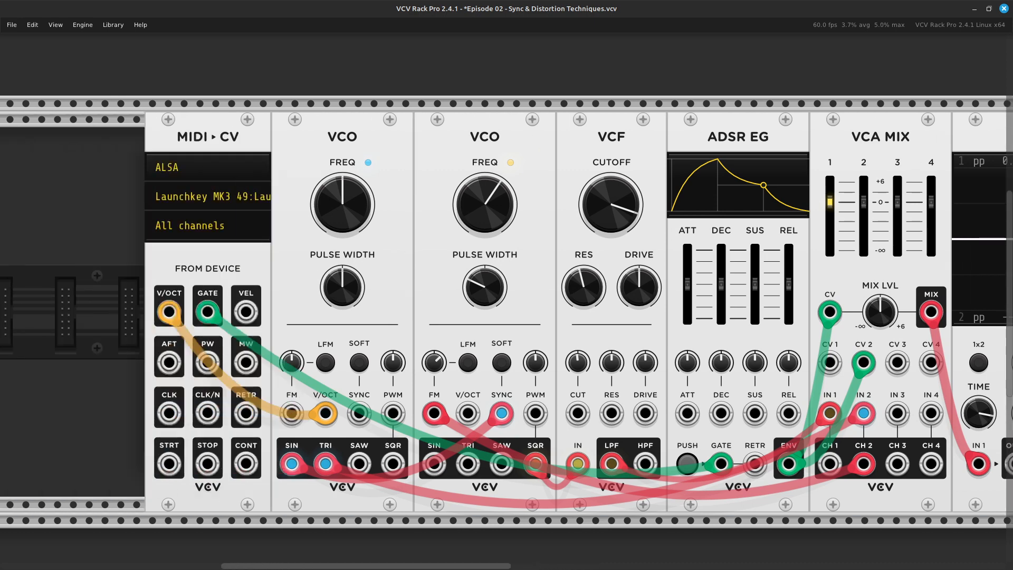
right_click(216, 262)
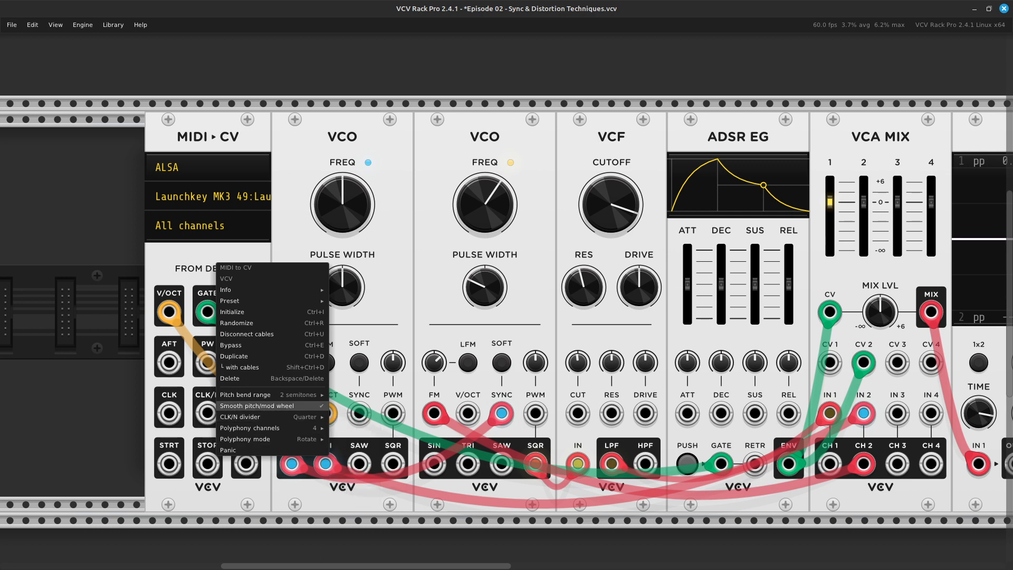
mouse_move(264, 428)
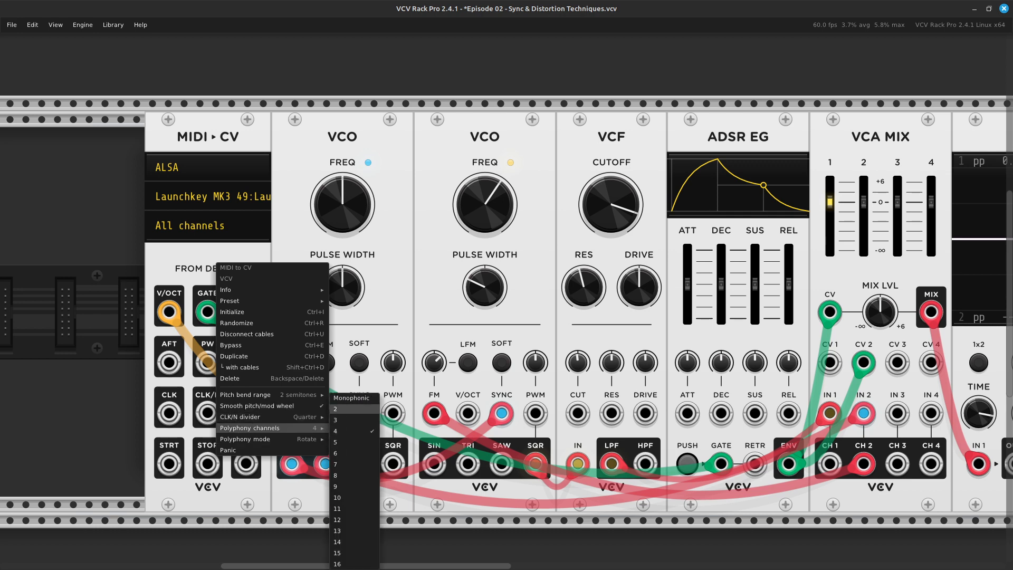
click(351, 398)
scroll(506, 312, right, 5)
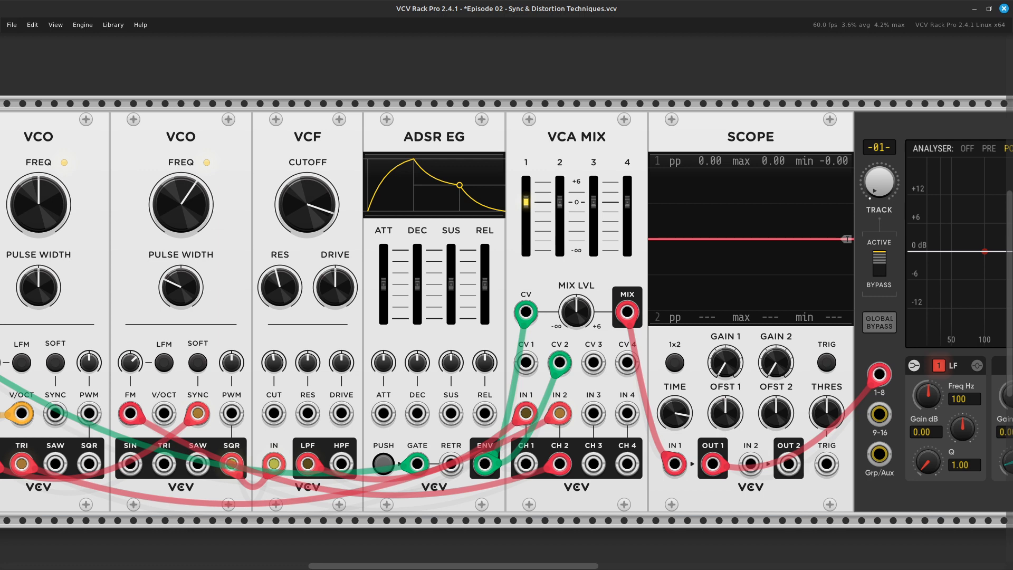
scroll(359, 401, right, 10)
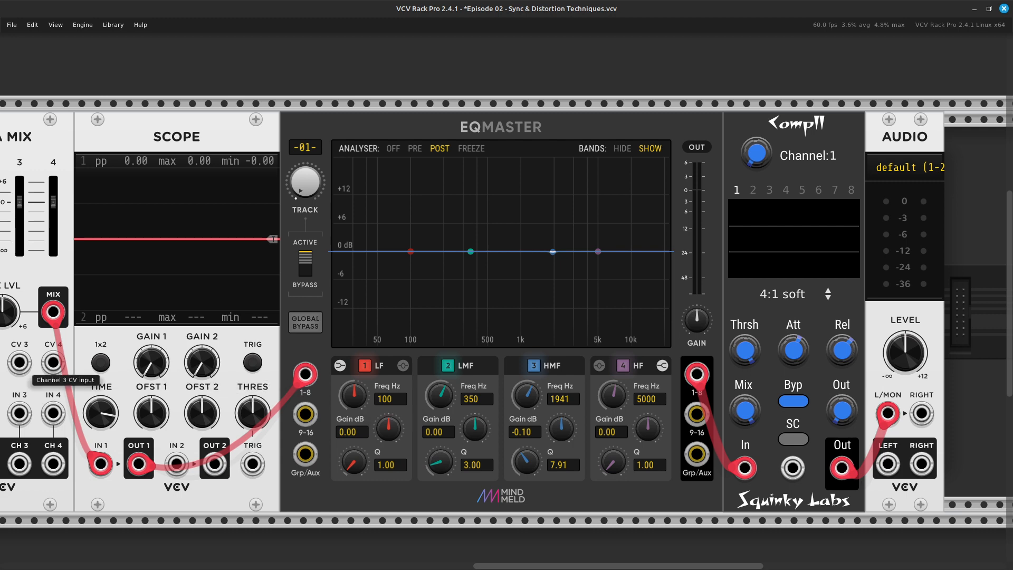
scroll(105, 401, left, 6)
scroll(106, 300, left, 2)
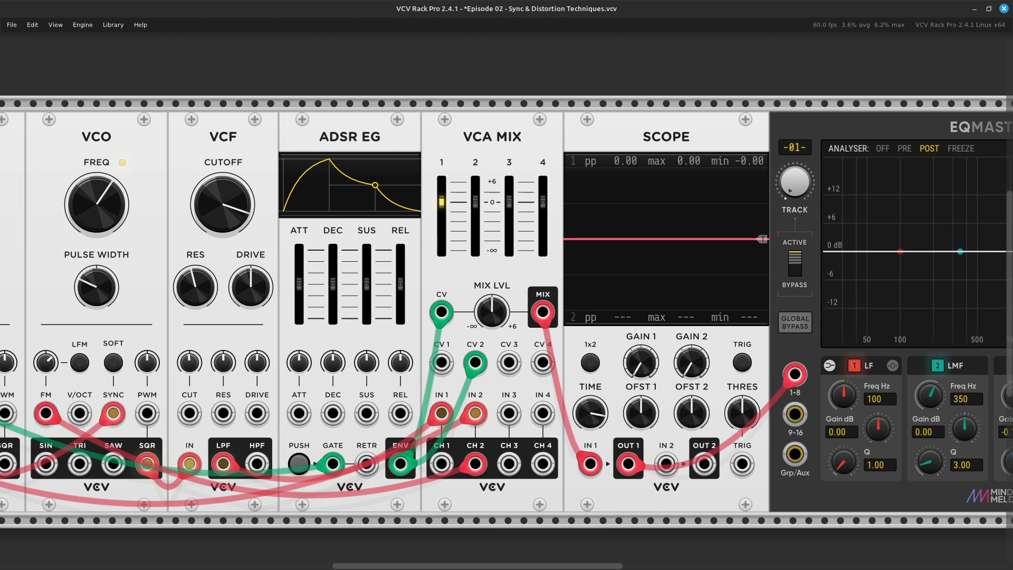
scroll(507, 311, left, 6)
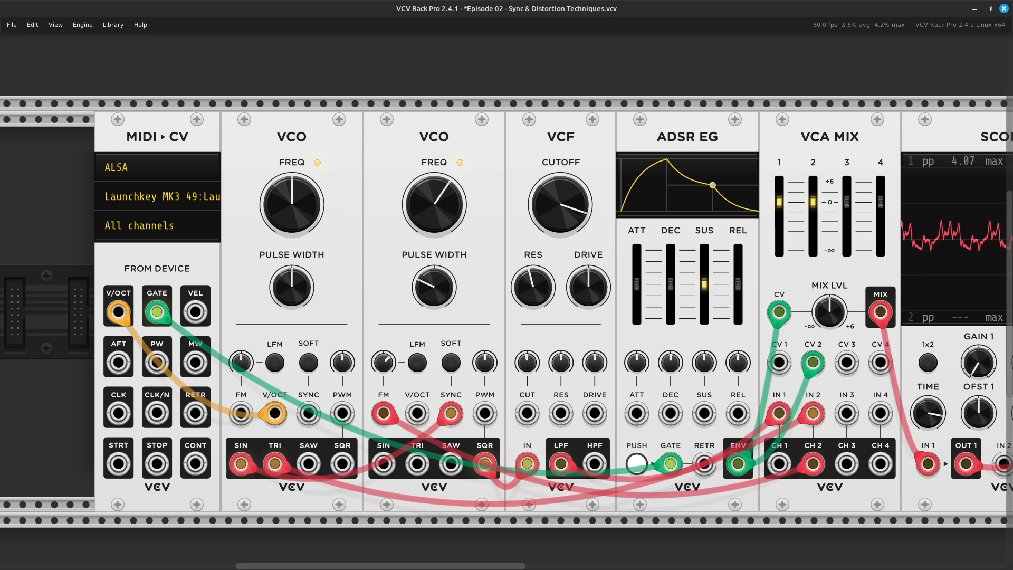
- Select all modules from the VCF through Audio and shift them away from the second VCO to open a gap
scroll(507, 311, right, 6)
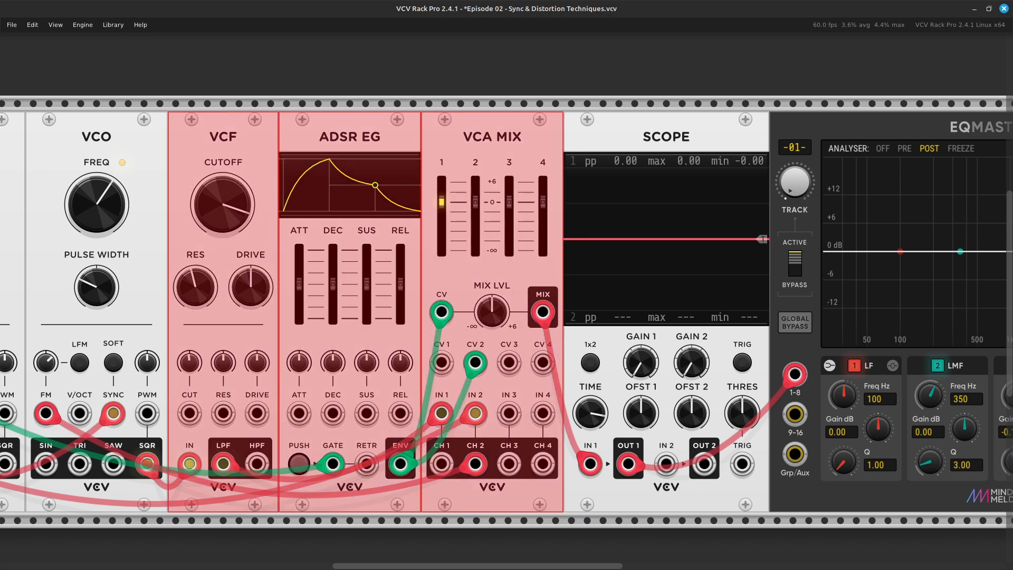
scroll(506, 312, right, 10)
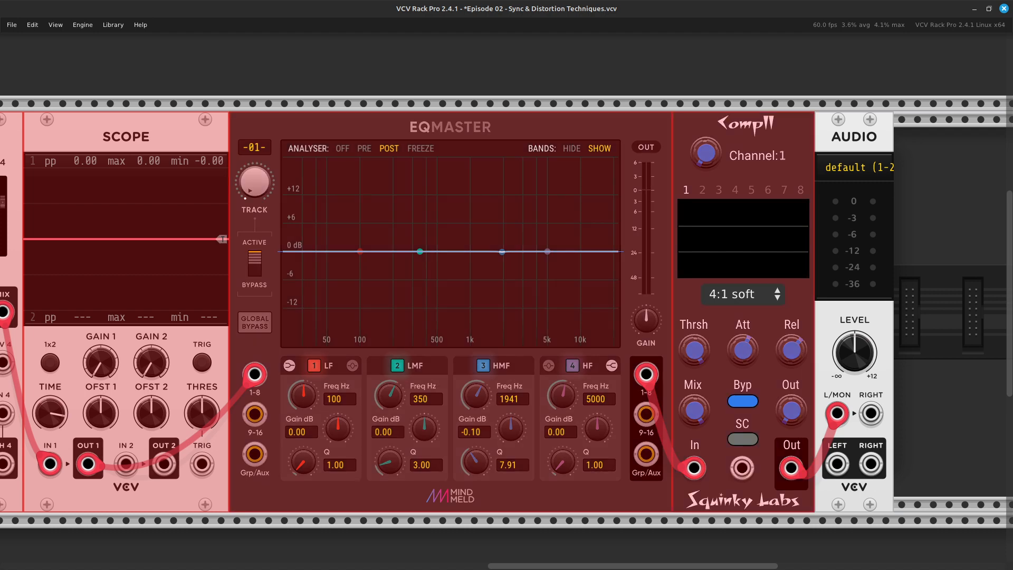
scroll(507, 311, left, 12)
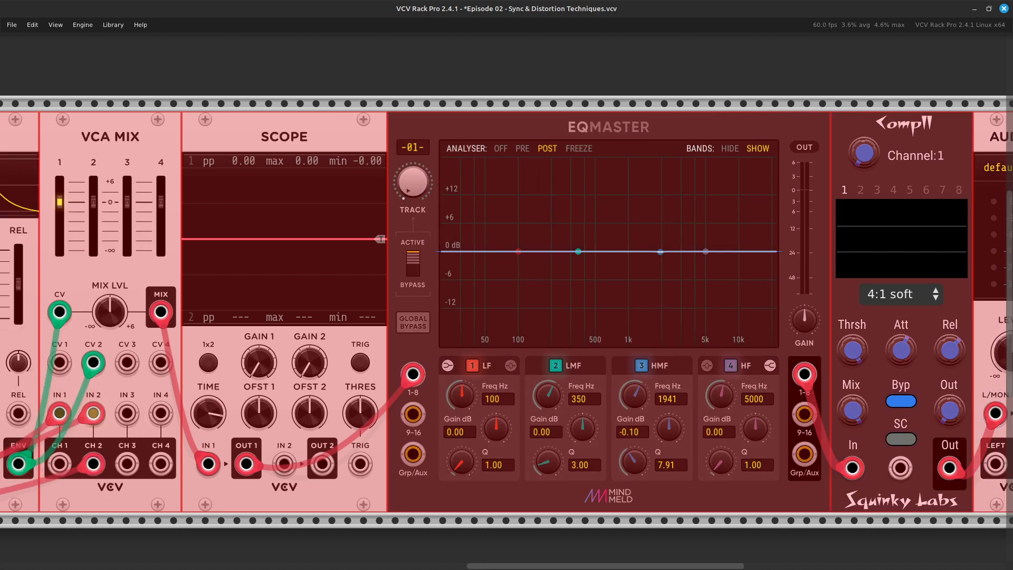
scroll(506, 312, left, 5)
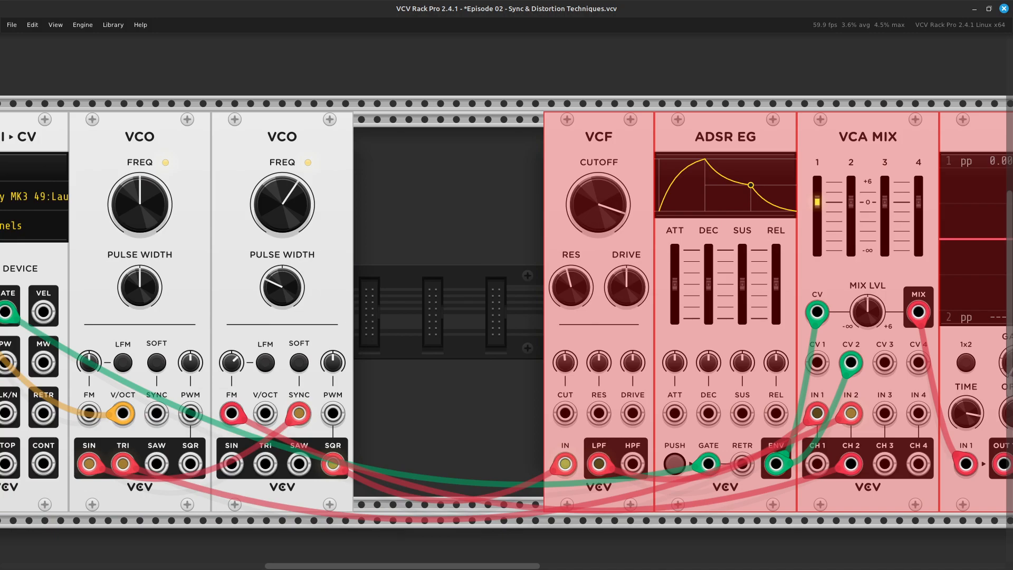
- Find the VCV LFO in the module library and add it directly after the second VCO
key(Return)
key(BackSpace)
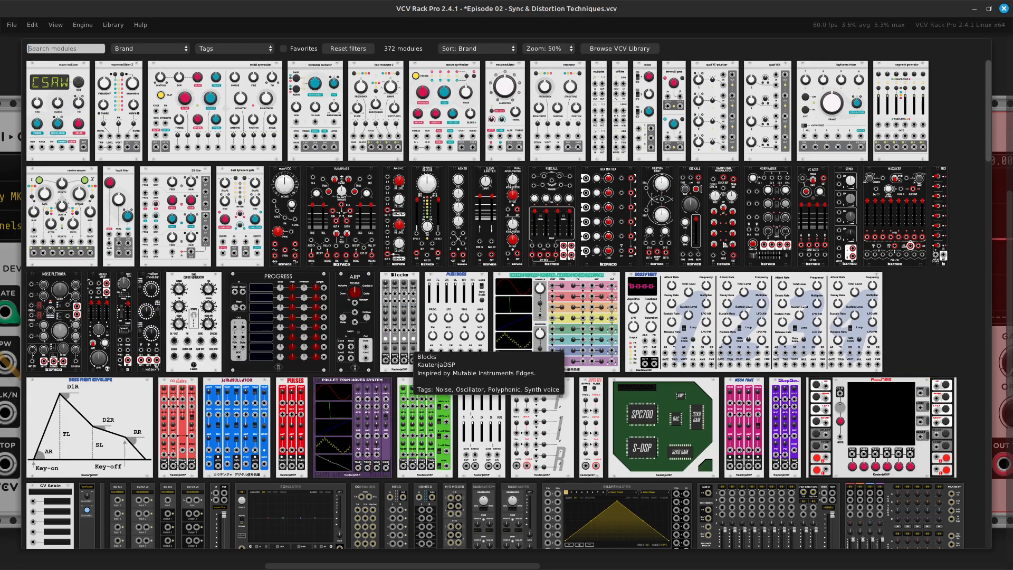
text(lfo)
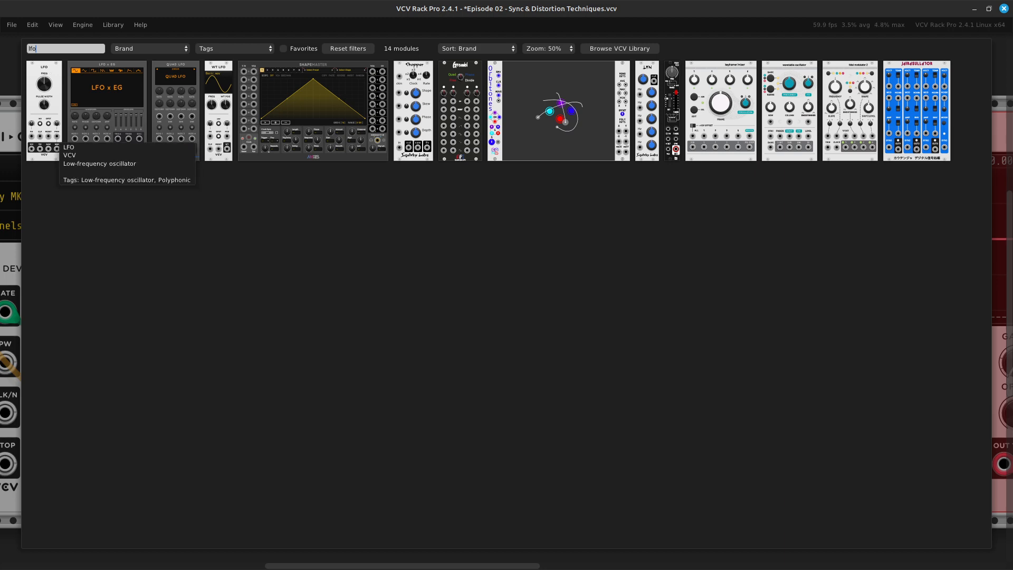
click(50, 140)
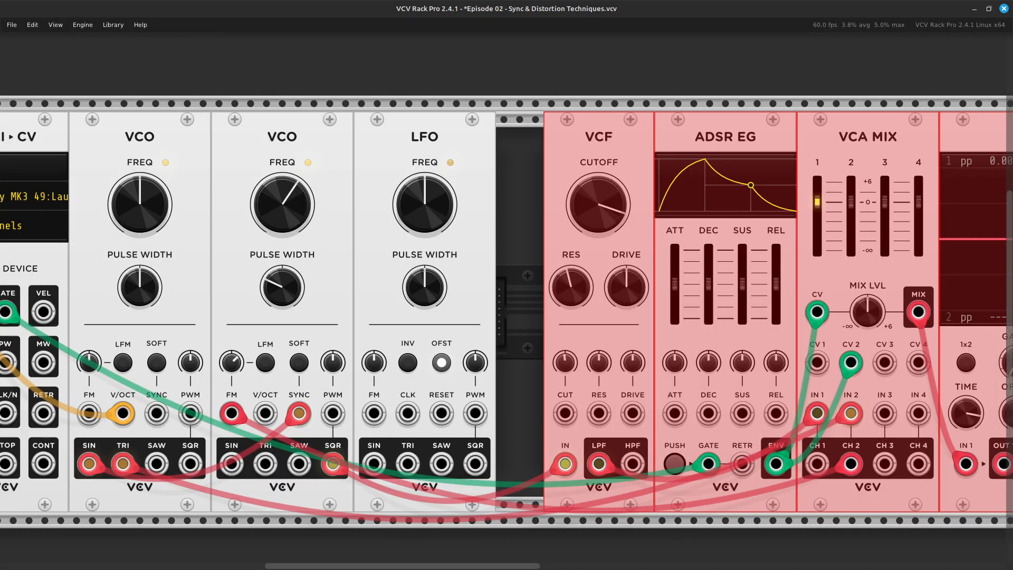
- Shift the selected modules back until the VCF meets the LFO, and clear the selection
key(Left)
key(Left)
key(Left)
key(ctrl+shift+a)
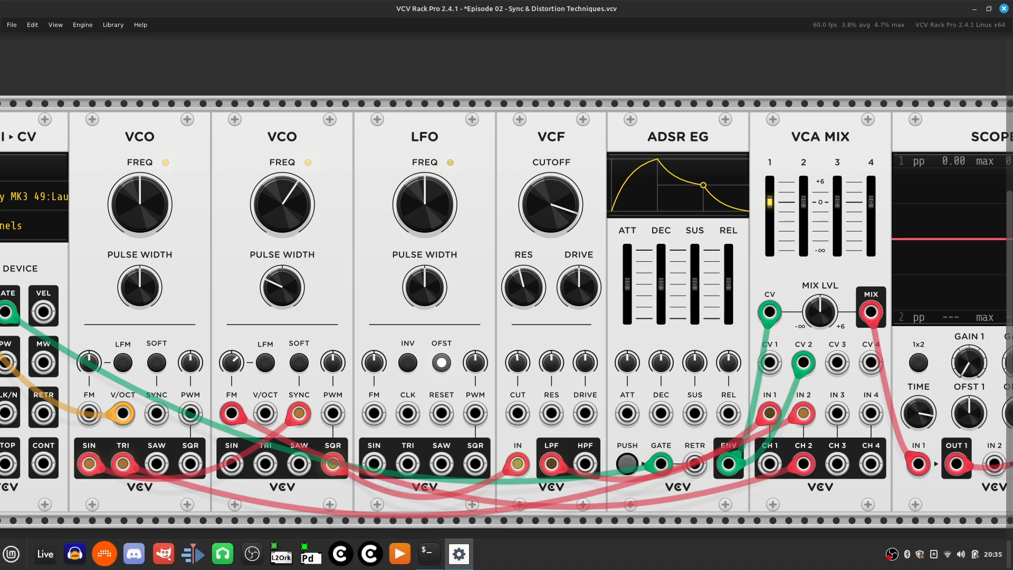
- Connect the LFO's sine output to the VCF's cutoff input with a yellow cable
key(ctrl+equal)
scroll(507, 285, down, 5)
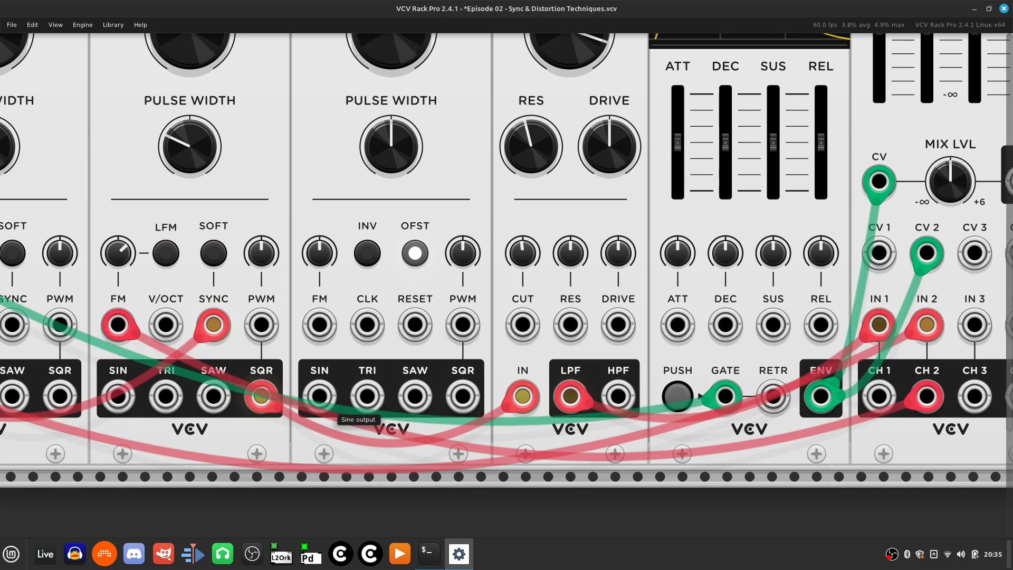
right_click(320, 398)
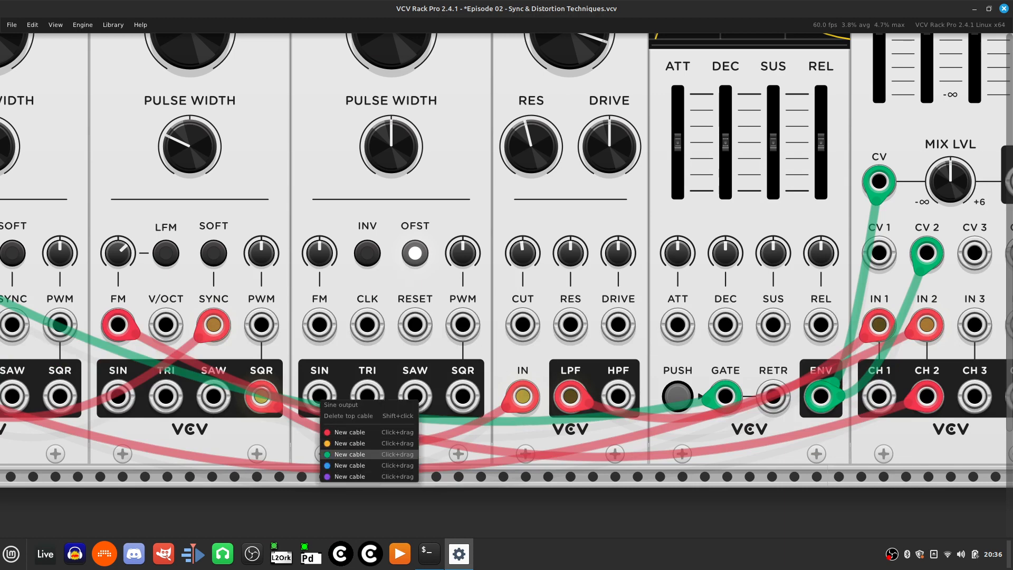
click(348, 443)
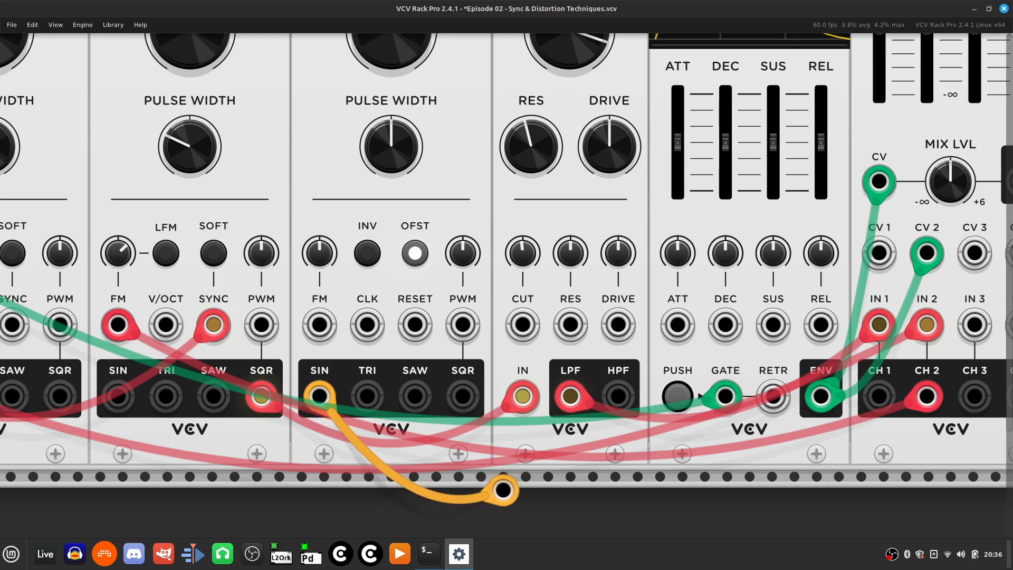
scroll(499, 480, right, 8)
scroll(488, 475, up, 4)
scroll(465, 419, right, 3)
scroll(453, 422, left, 8)
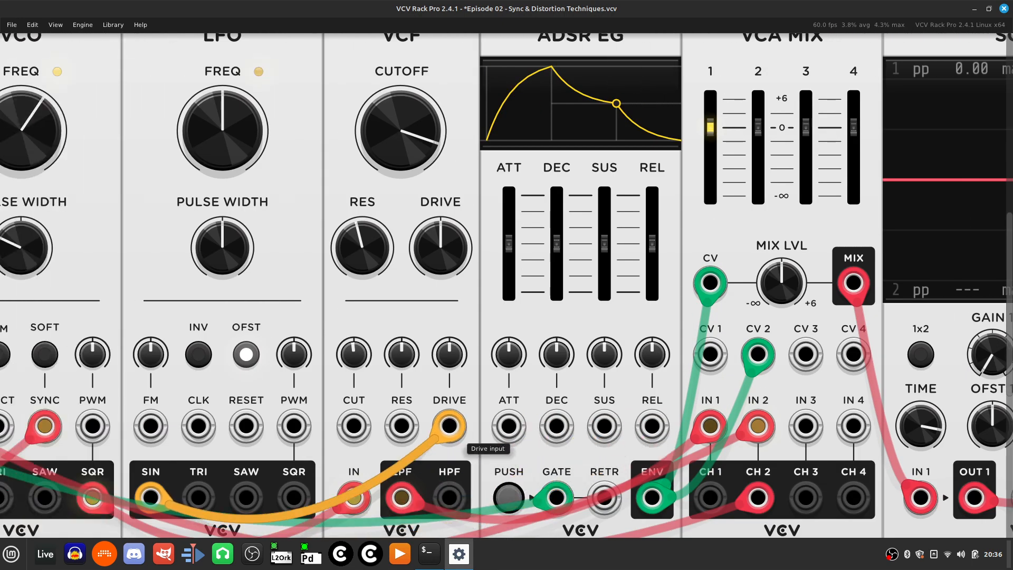
click(438, 425)
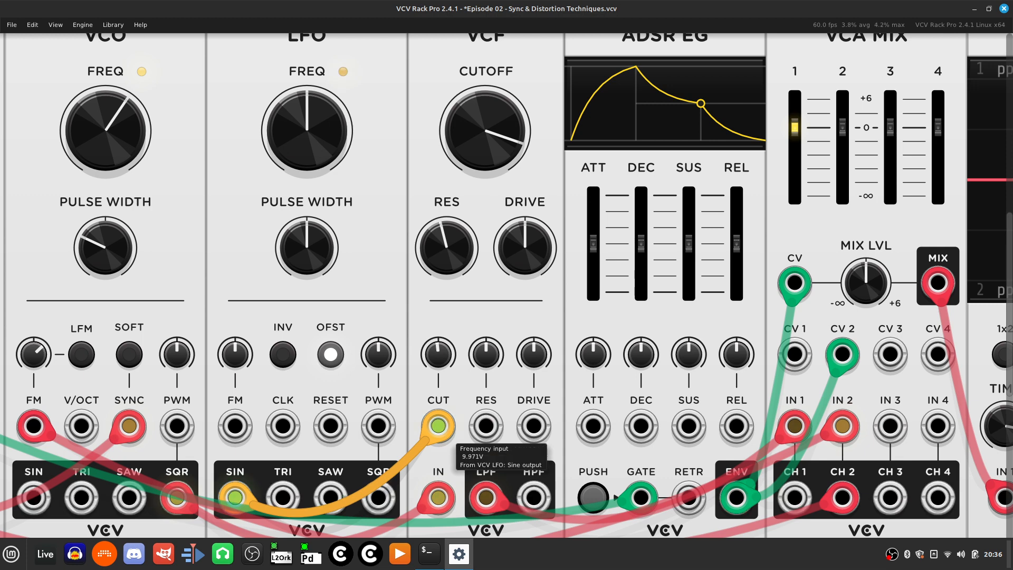
- Raise the LFO's frequency and set the VCF's resonance to about 61.3%
drag(307, 131, 307, 114)
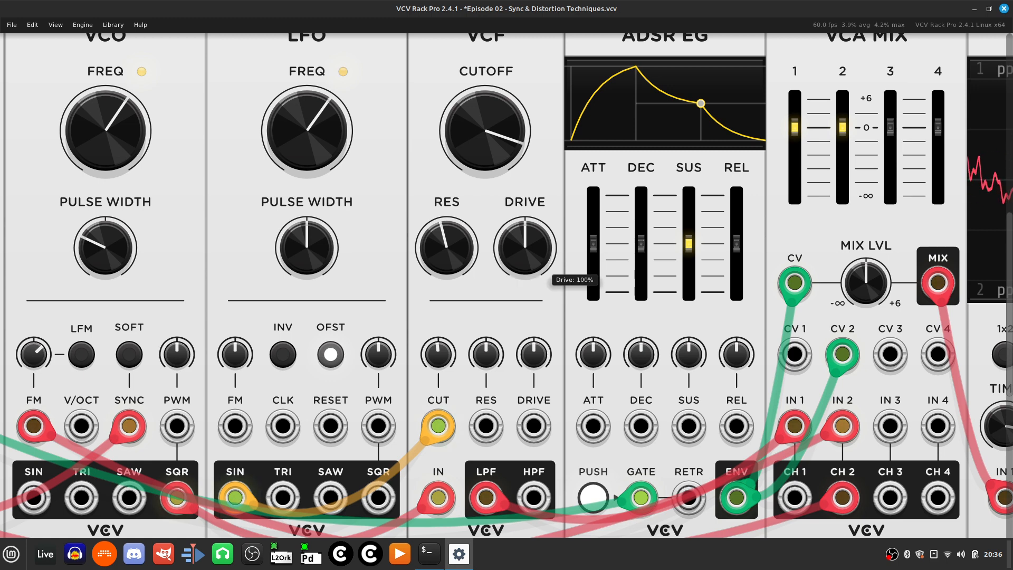
drag(446, 247, 446, 231)
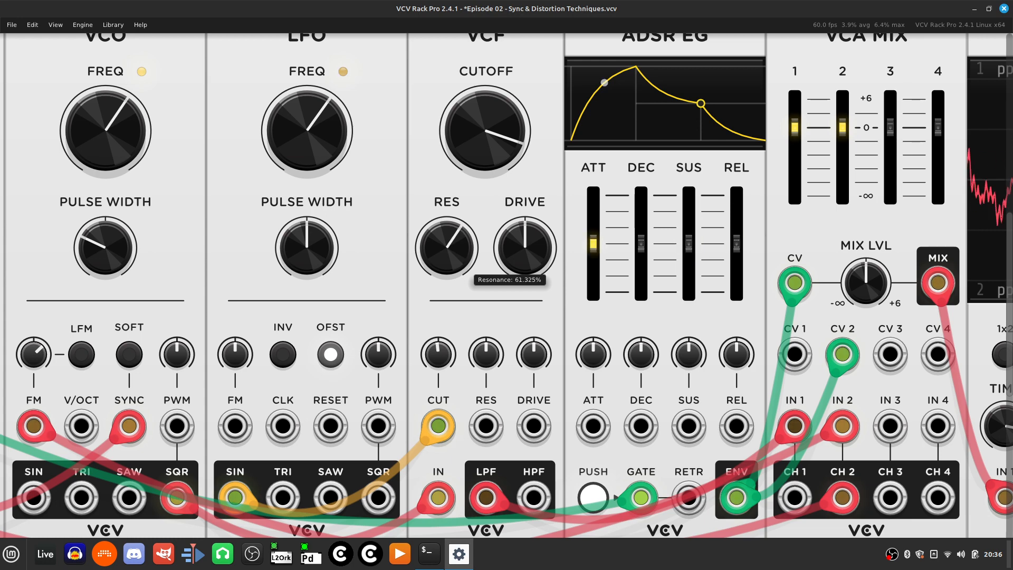
- Connect the MIDI to CV module's mod wheel output to the LFO's FM input with a yellow cable
scroll(369, 279, left, 15)
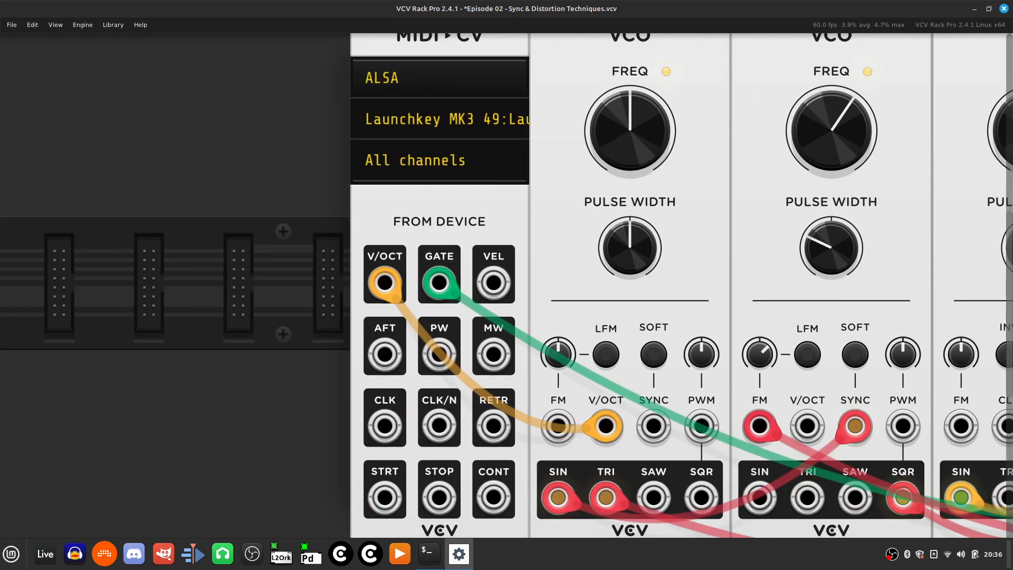
right_click(494, 359)
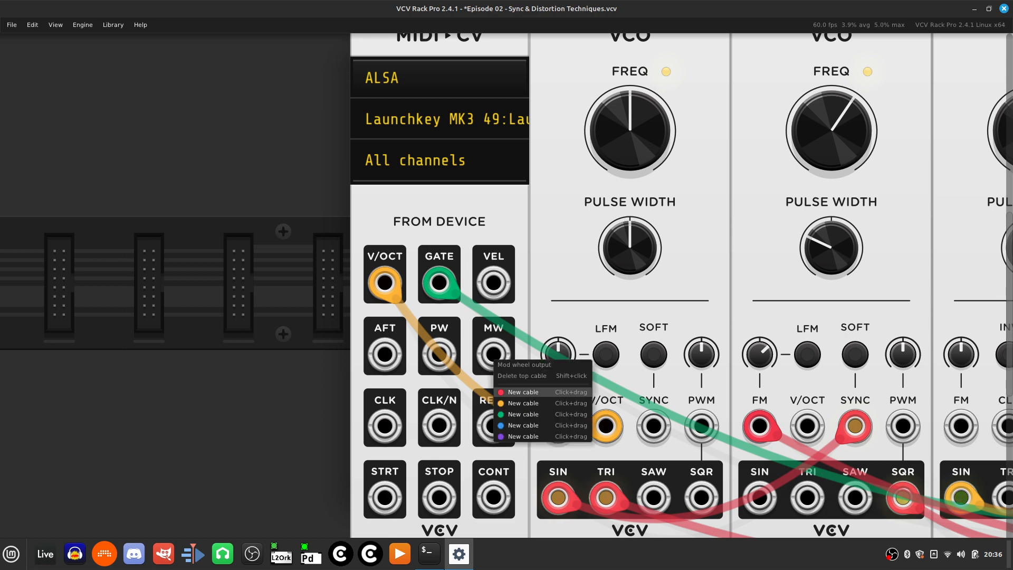
drag(523, 404, 288, 426)
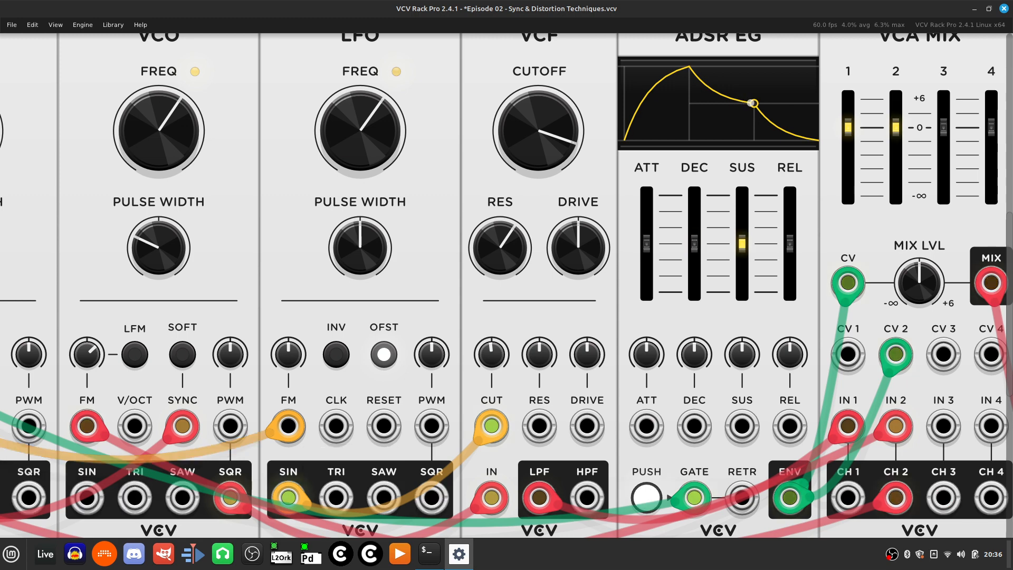
- Lower the LFO's frequency well below its midpoint and turn its frequency modulation amount up to maximum
mouse_move(395, 168)
drag(395, 167, 395, 218)
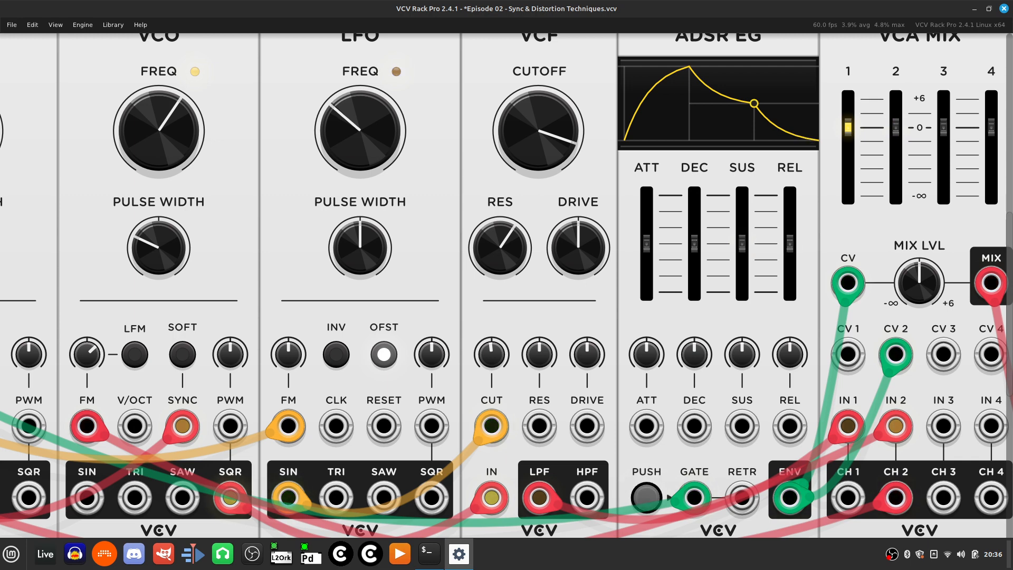
mouse_move(288, 354)
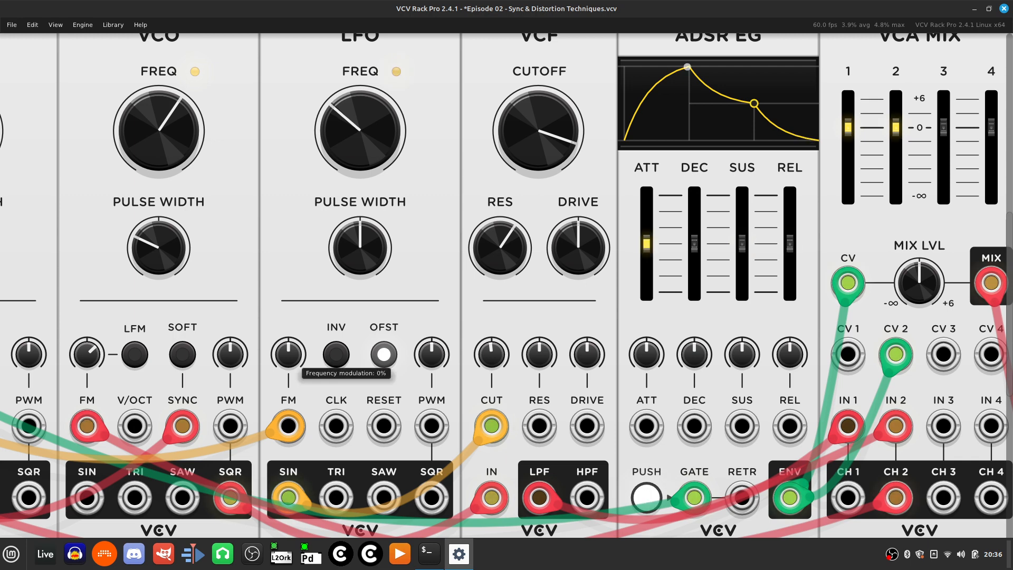
drag(288, 354, 288, 302)
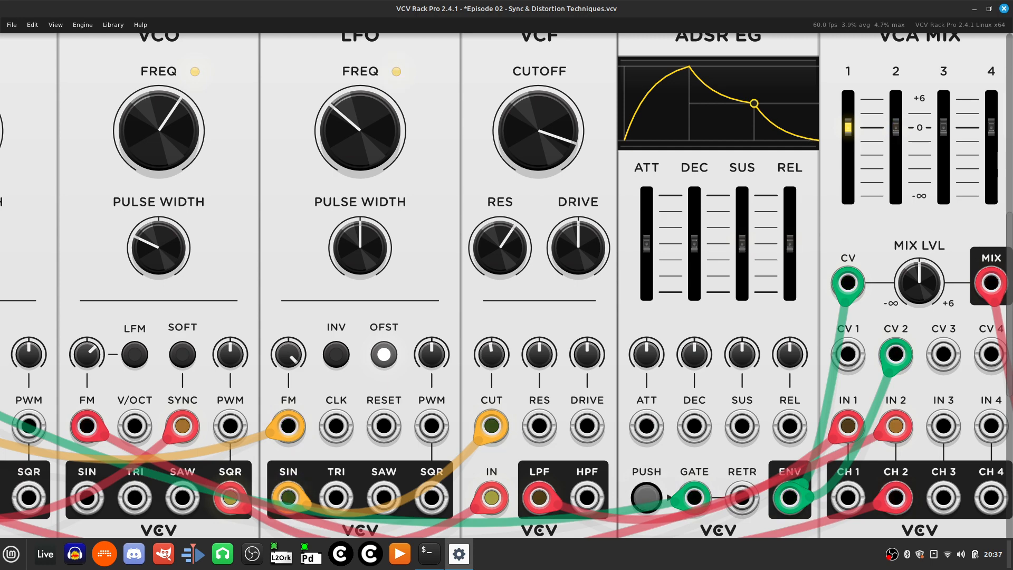
- Connect the VCF's resonance input to the mod wheel output with a second yellow cable
scroll(506, 285, down, 3)
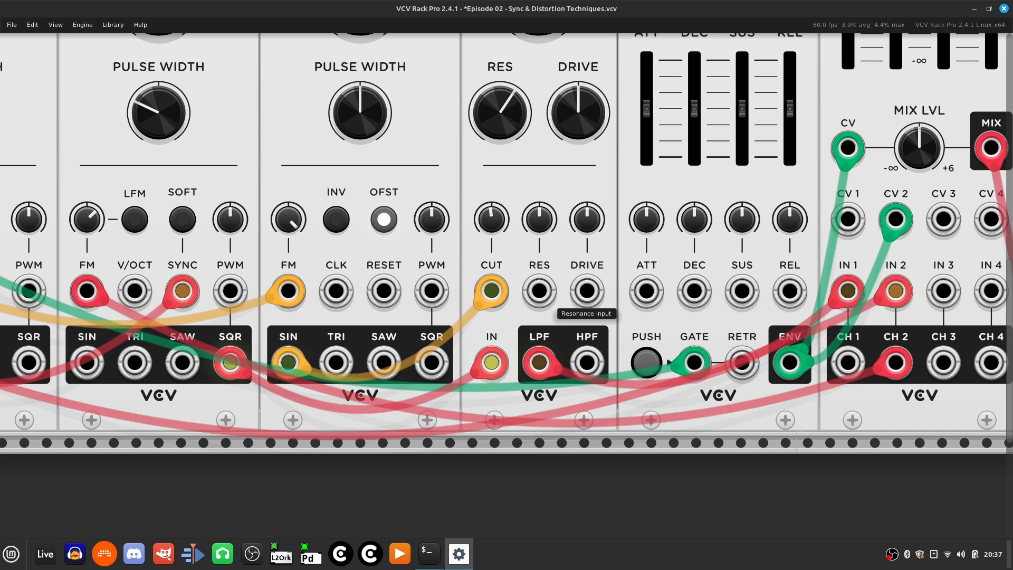
right_click(540, 291)
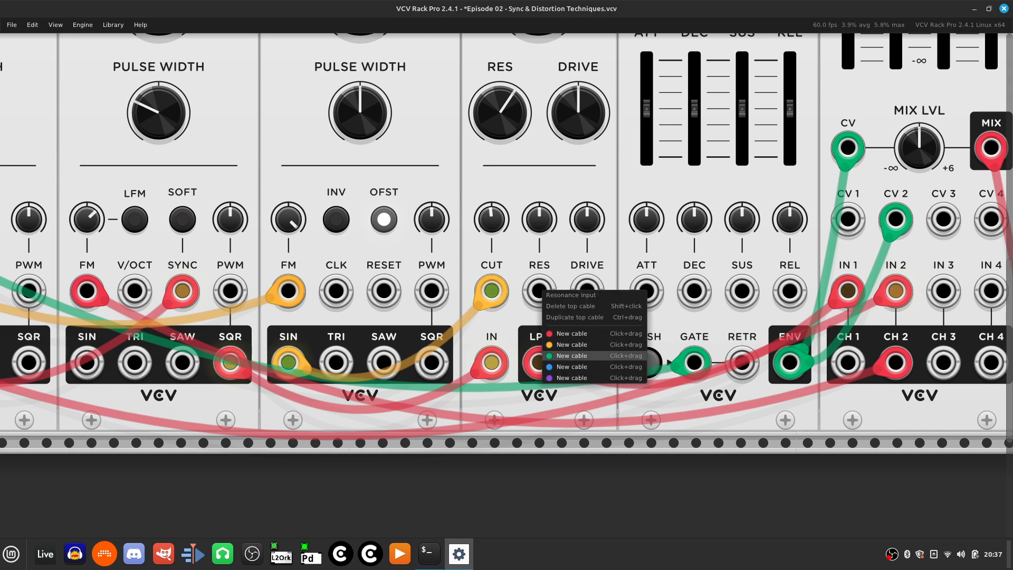
click(571, 344)
scroll(368, 496, left, 3)
scroll(368, 497, left, 3)
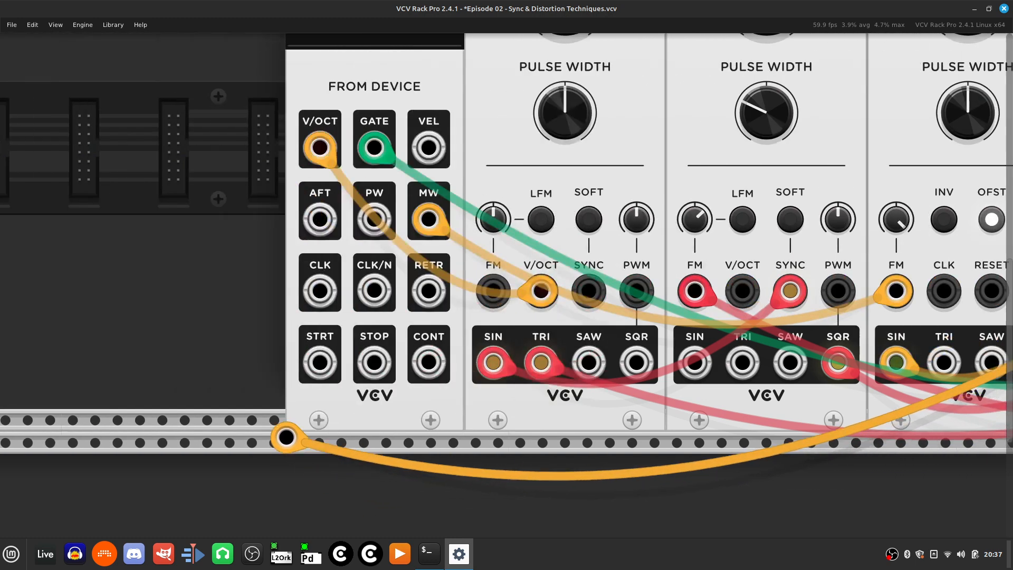
scroll(317, 438, up, 3)
click(429, 286)
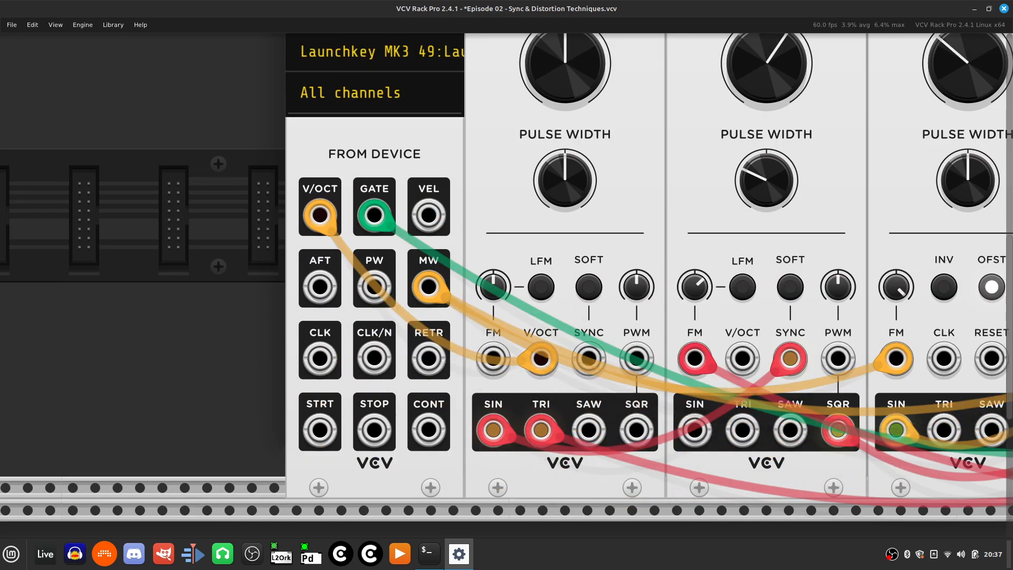
- Turn the VCF's resonance down to minimum and its resonance CV amount up to maximum
scroll(429, 286, right, 10)
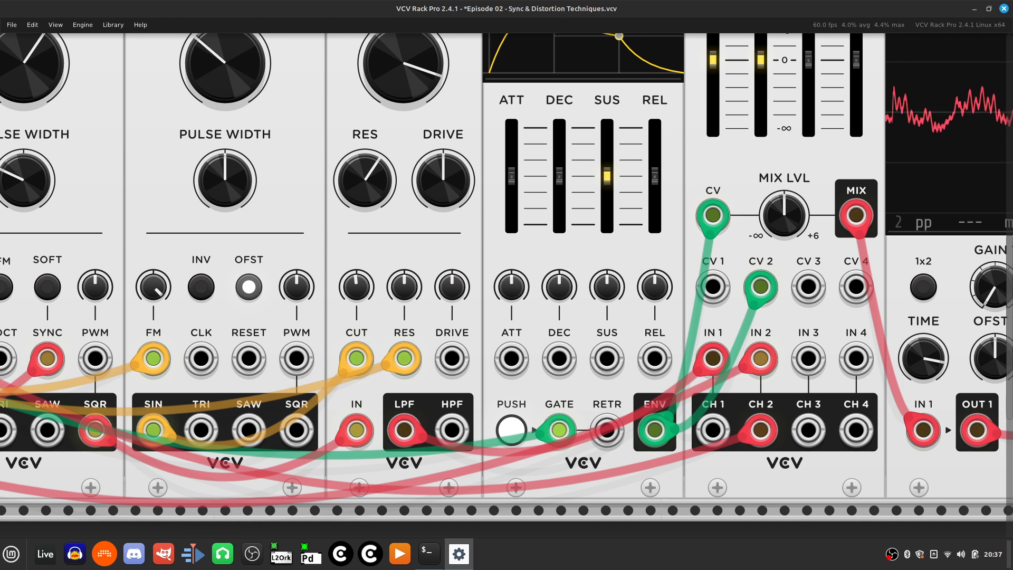
mouse_move(384, 201)
mouse_move(365, 180)
mouse_down()
mouse_move(364, 192)
mouse_move(364, 161)
mouse_move(365, 274)
mouse_move(404, 254)
mouse_move(404, 243)
mouse_up()
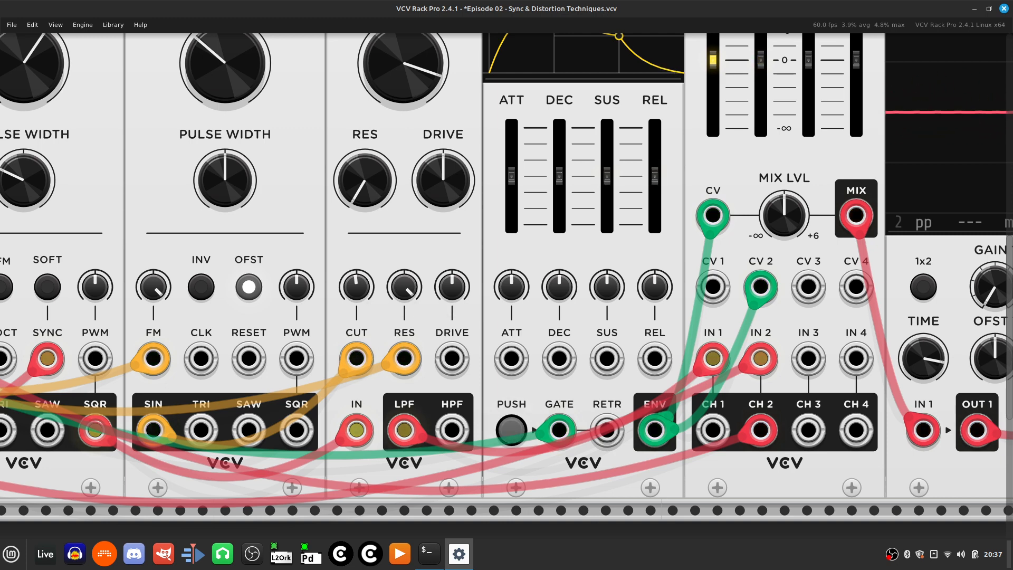
- Try a high cutoff frequency CV amount on the VCF, and settle it at about -12.3%
drag(357, 286, 357, 248)
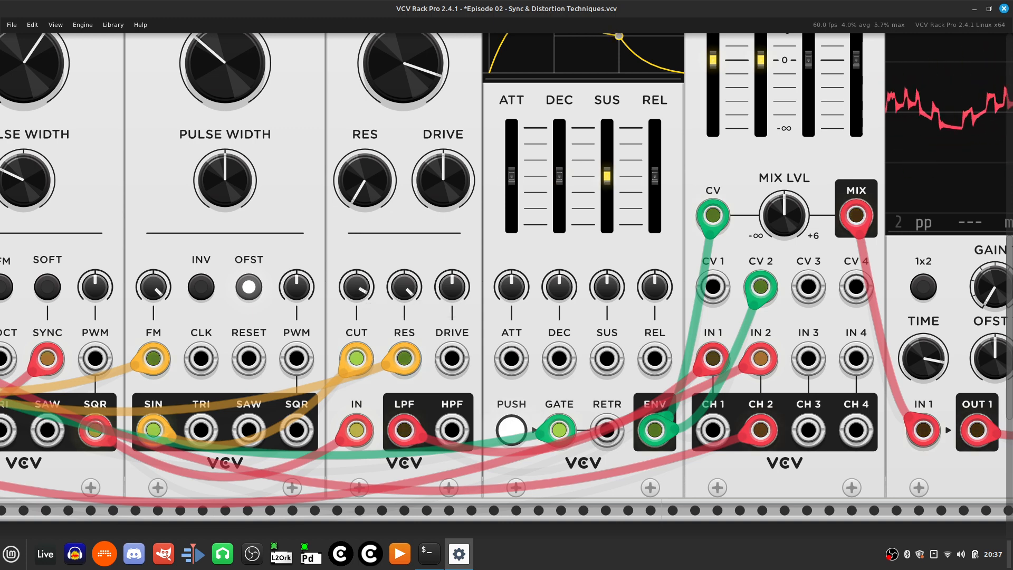
mouse_move(356, 286)
mouse_down()
mouse_move(356, 266)
mouse_move(356, 296)
mouse_move(356, 280)
mouse_up()
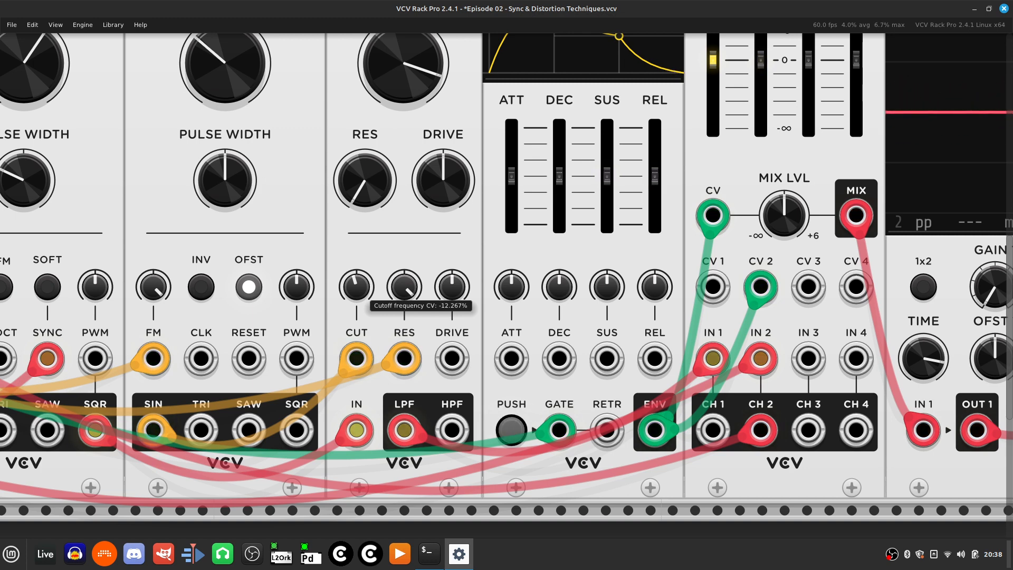
- Review the complete patch and its cabling, from the MIDI to CV module through to the Audio output
scroll(374, 295, left, 5)
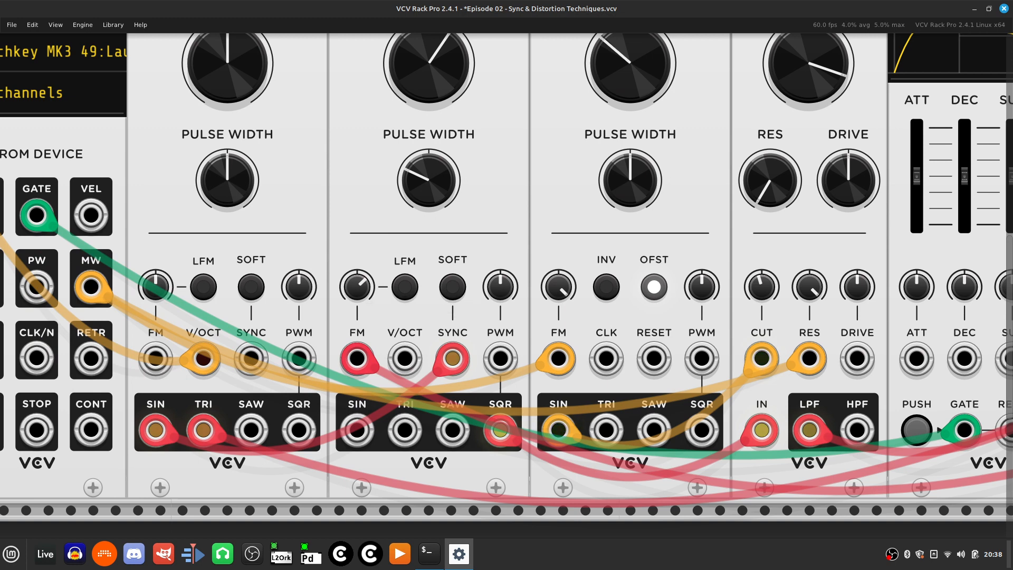
scroll(506, 274, left, 3)
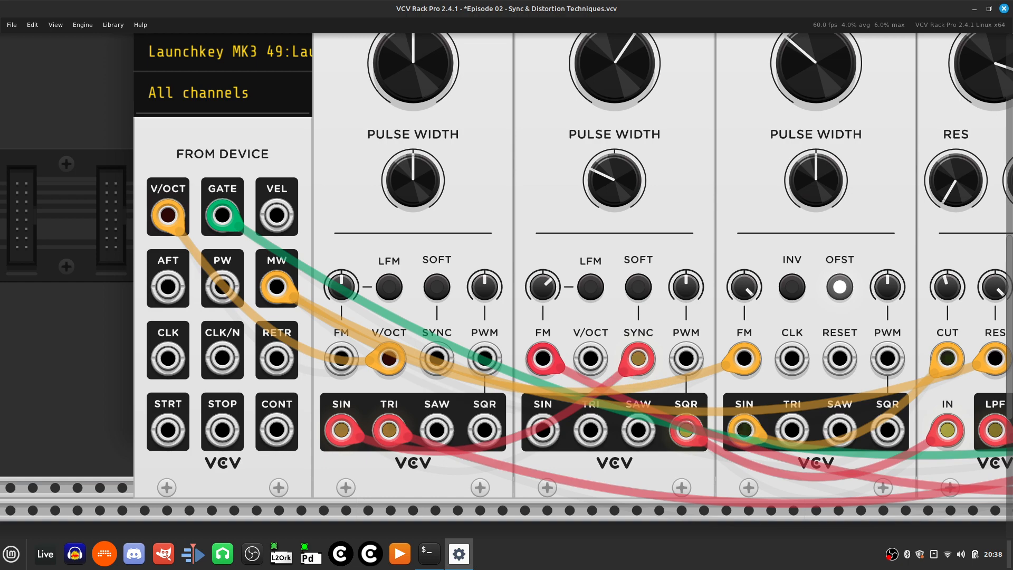
scroll(638, 359, right, 6)
scroll(527, 238, down, 4)
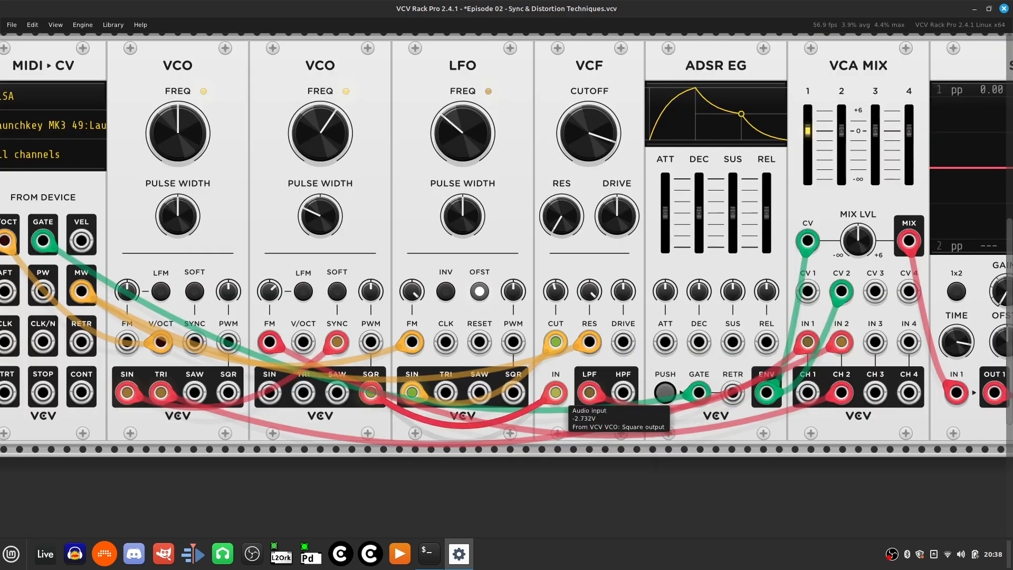
scroll(528, 238, right, 3)
scroll(507, 259, right, 5)
scroll(505, 303, down, 2)
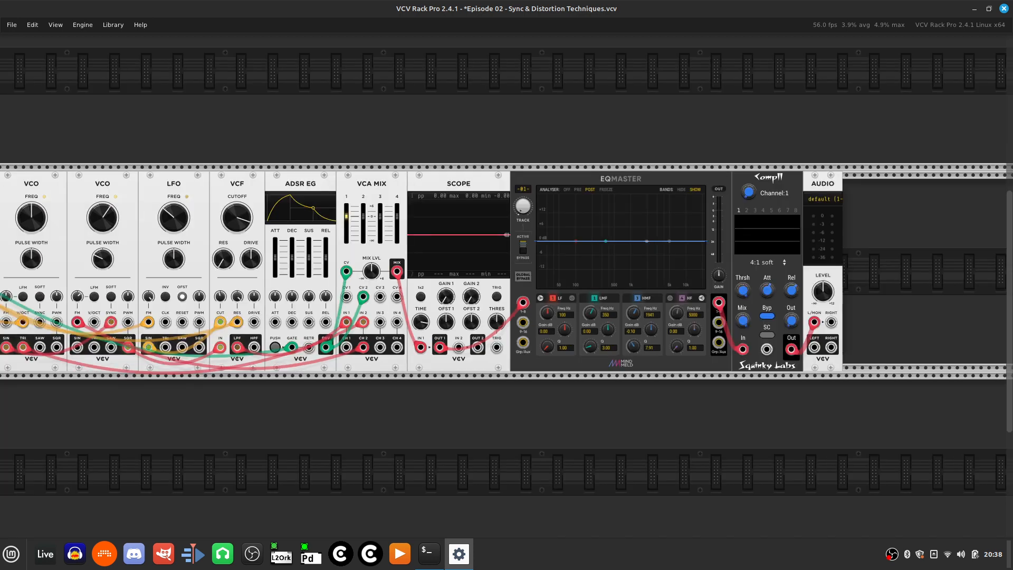
scroll(507, 269, left, 3)
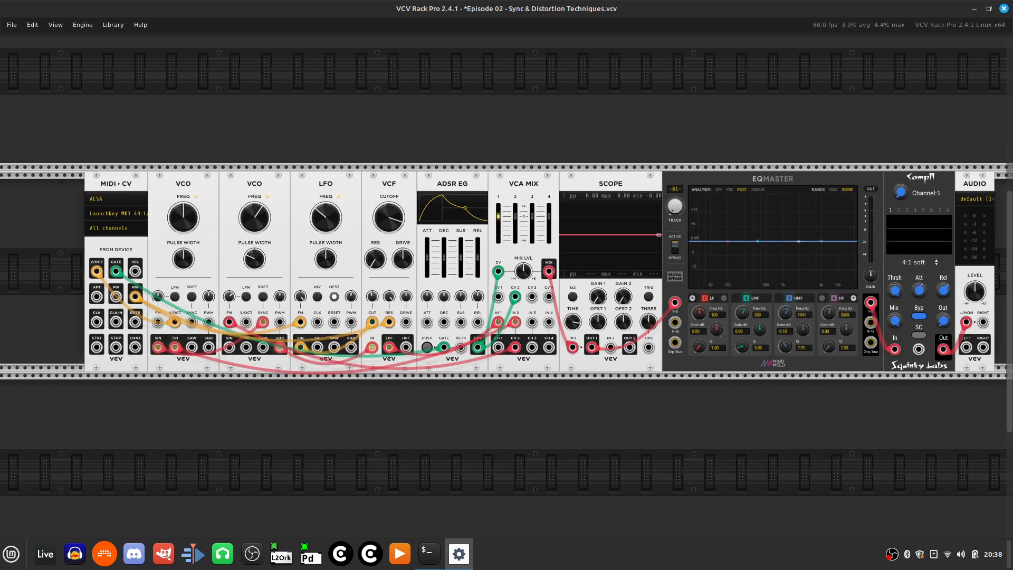
scroll(507, 269, right, 4)
scroll(506, 269, left, 3)
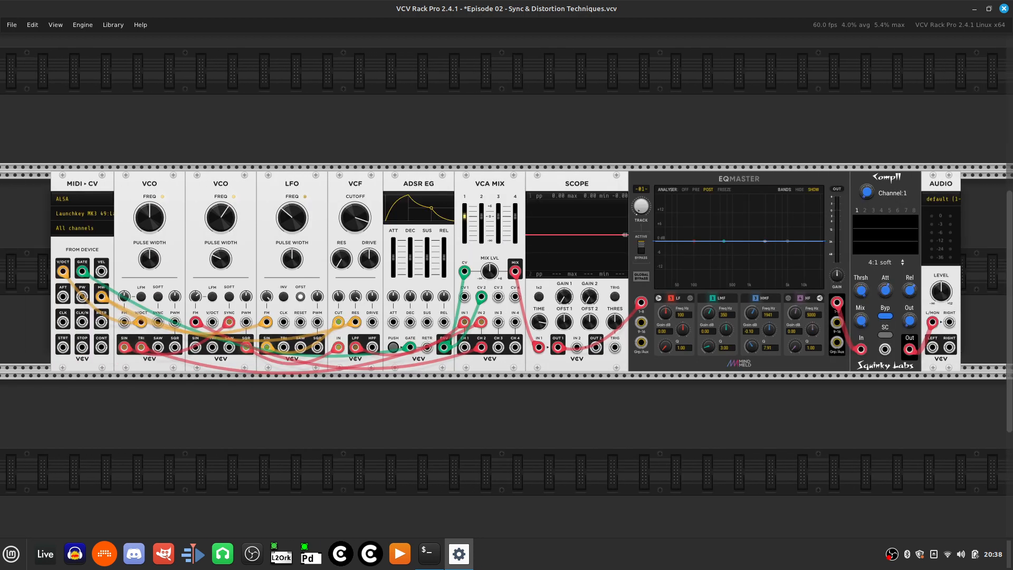